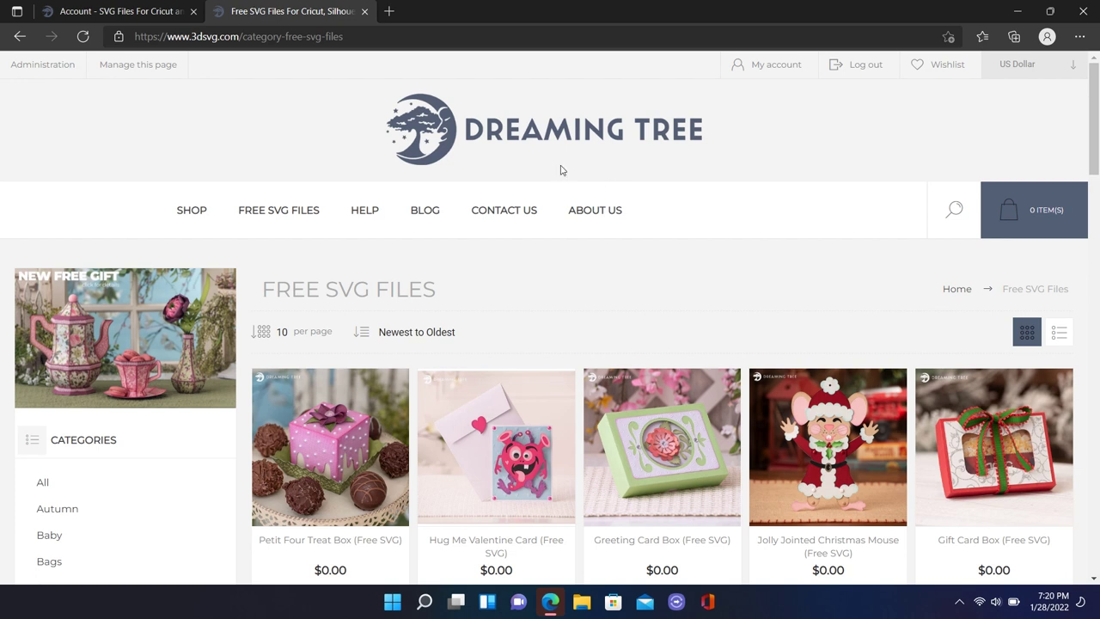
Scroll the Dreaming Tree page and reload the FREE SVG FILES catalogue.
{"action": "scroll", "coordinate": [718, 286], "scroll_direction": "down", "scroll_amount": 1}
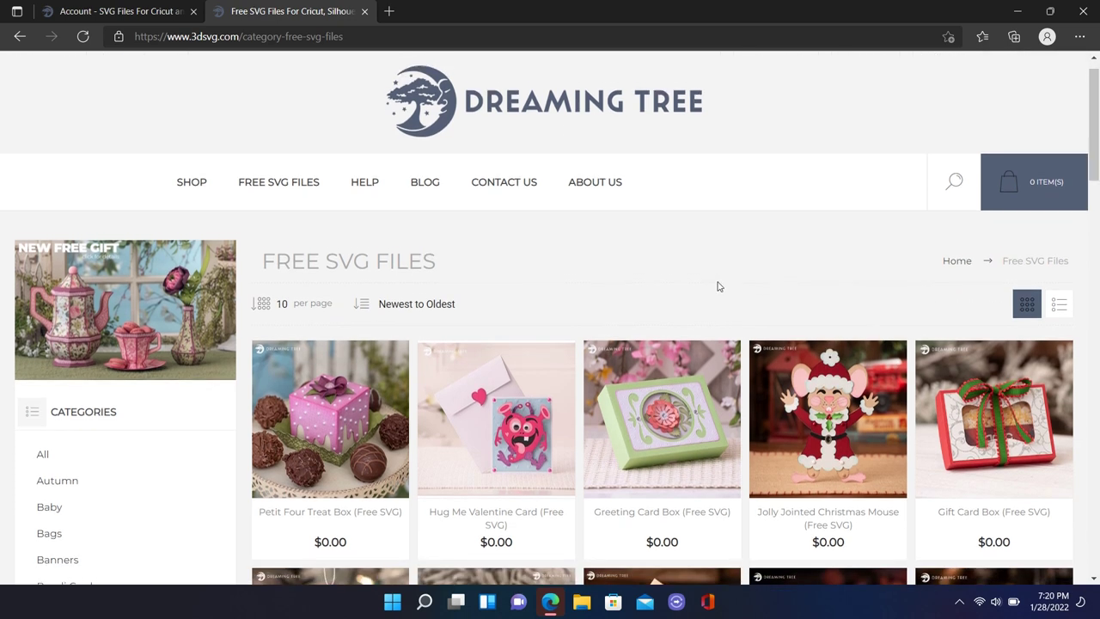
{"action": "scroll", "coordinate": [719, 286], "scroll_direction": "up", "scroll_amount": 1}
{"action": "scroll", "coordinate": [718, 286], "scroll_direction": "down", "scroll_amount": 1}
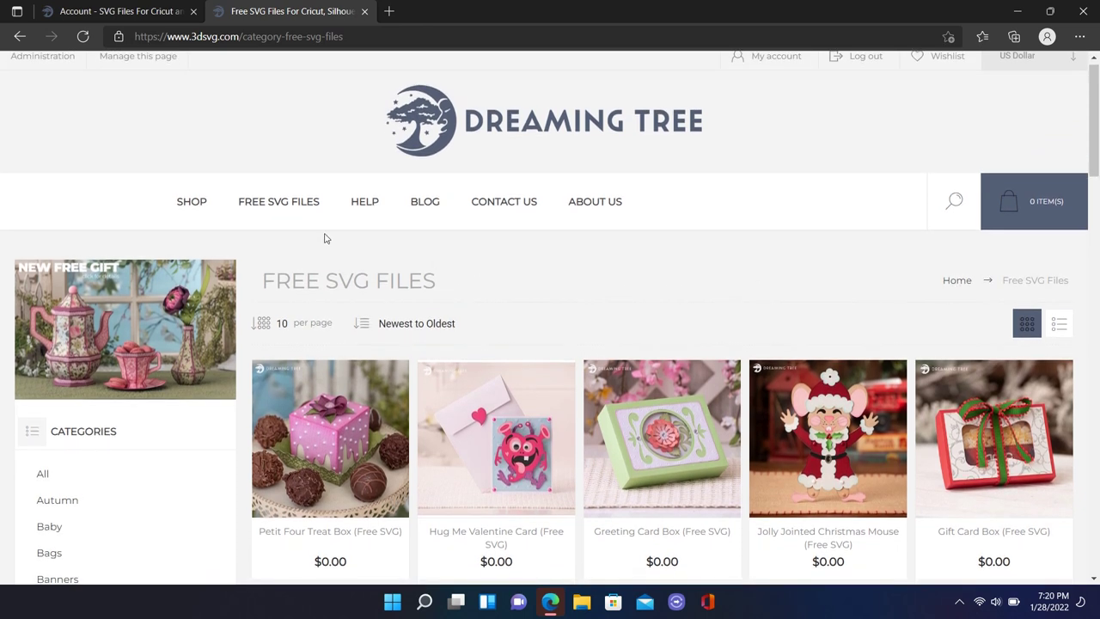
{"action": "left_click", "coordinate": [285, 203]}
Browse the free products, then go to the My account Customer Info page.
{"action": "scroll", "coordinate": [664, 301], "scroll_direction": "down", "scroll_amount": 3}
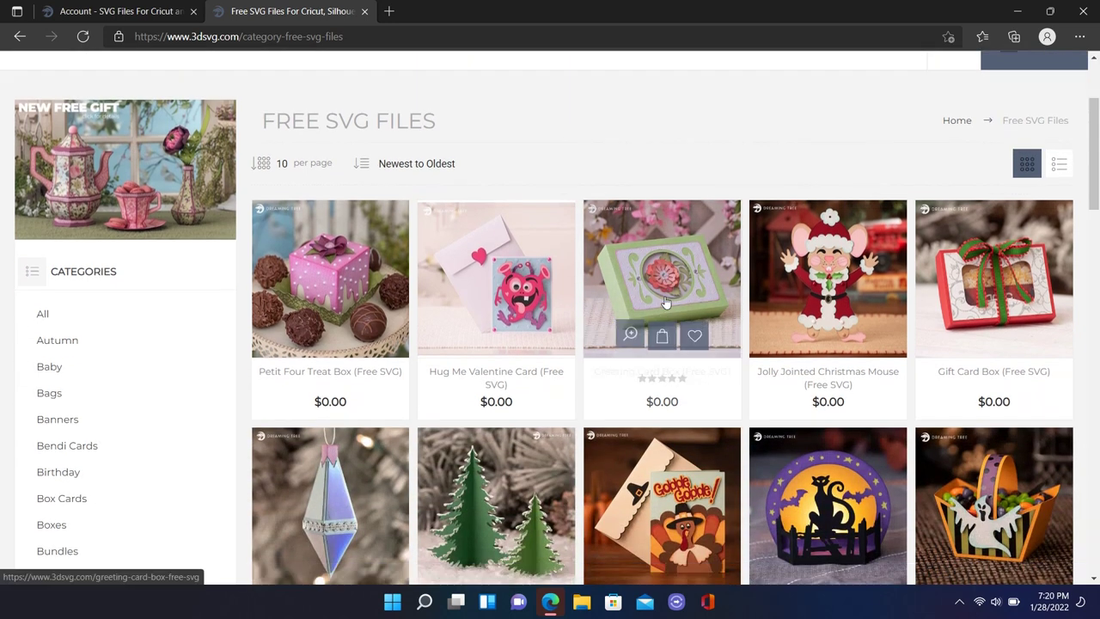
{"action": "scroll", "coordinate": [664, 301], "scroll_direction": "down", "scroll_amount": 1}
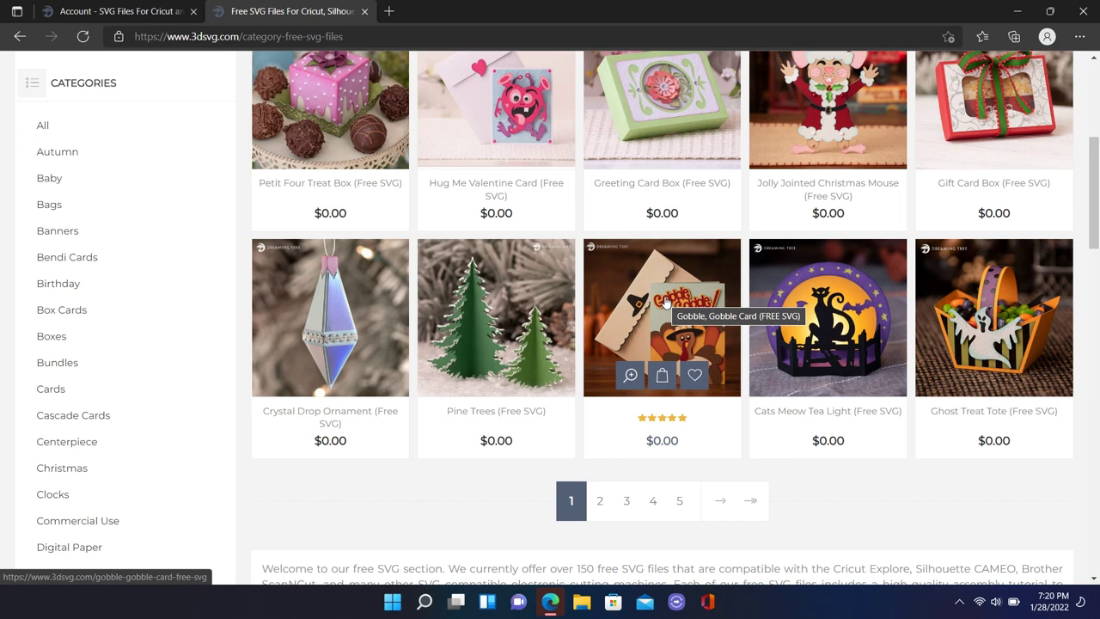
{"action": "scroll", "coordinate": [664, 301], "scroll_direction": "up", "scroll_amount": 2}
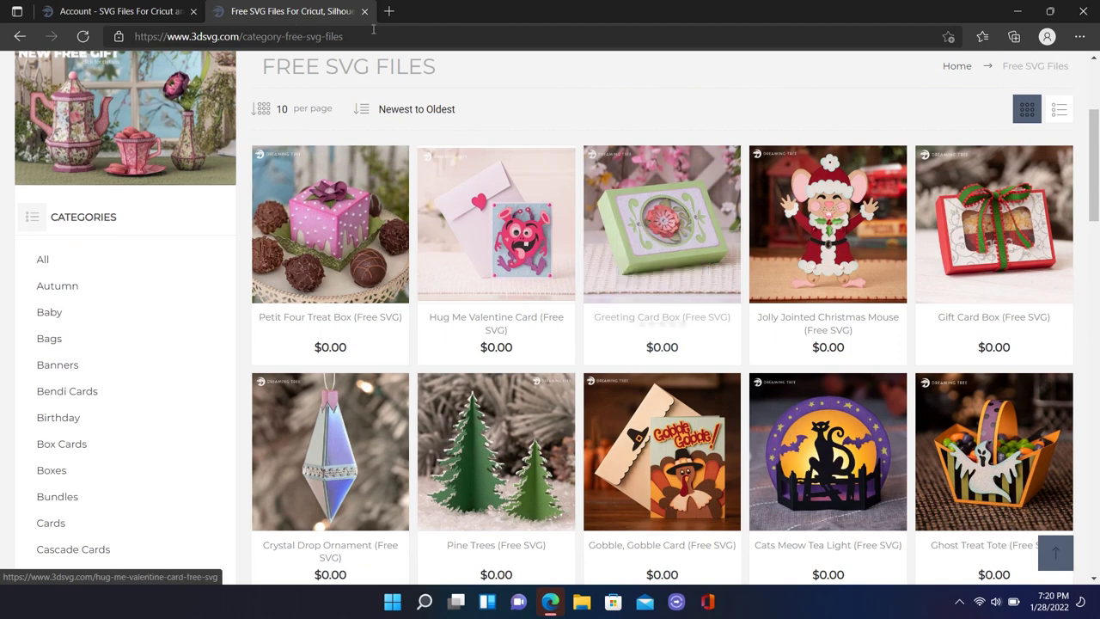
{"action": "scroll", "coordinate": [768, 155], "scroll_direction": "up", "scroll_amount": 3}
{"action": "scroll", "coordinate": [767, 154], "scroll_direction": "up", "scroll_amount": 1}
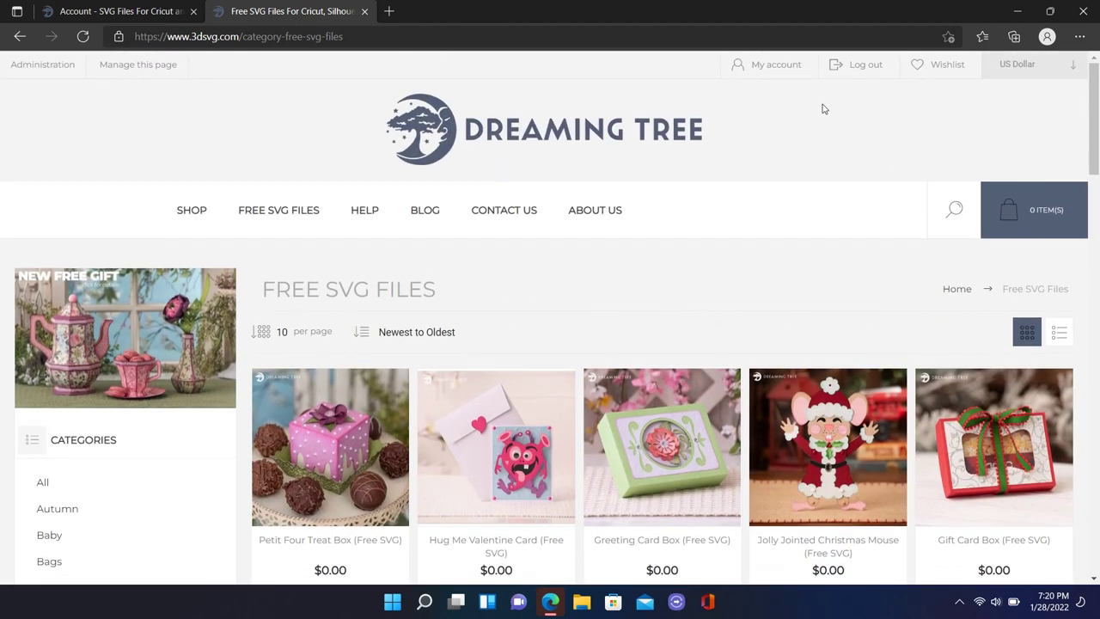
{"action": "left_click", "coordinate": [767, 72]}
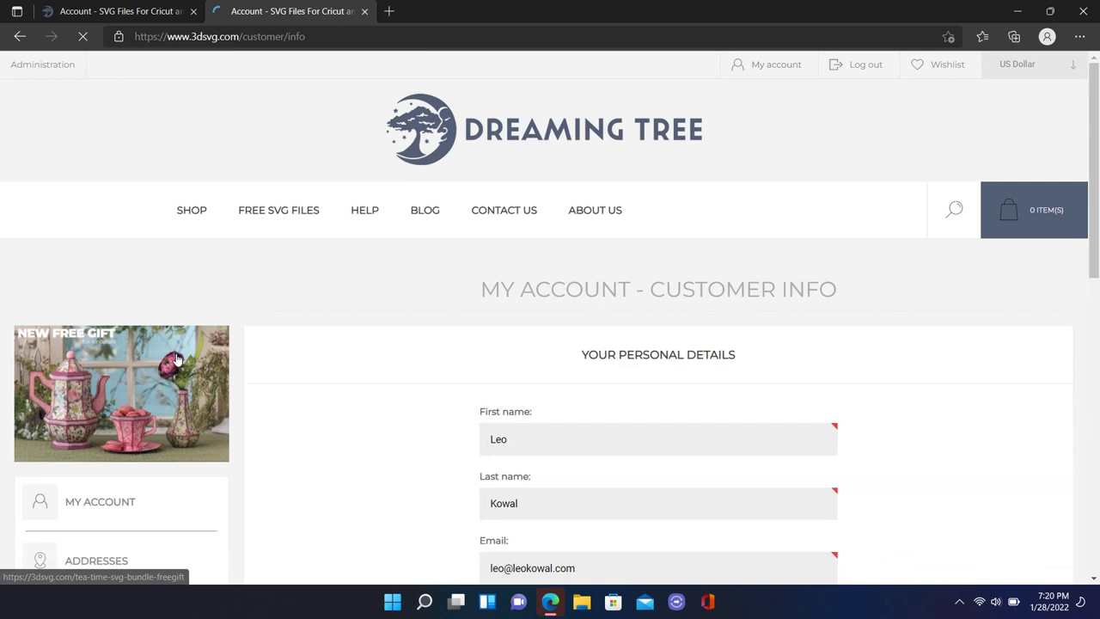
Open the account's Downloadable Products list.
{"action": "scroll", "coordinate": [181, 358], "scroll_direction": "down", "scroll_amount": 5}
{"action": "scroll", "coordinate": [181, 358], "scroll_direction": "down", "scroll_amount": 2}
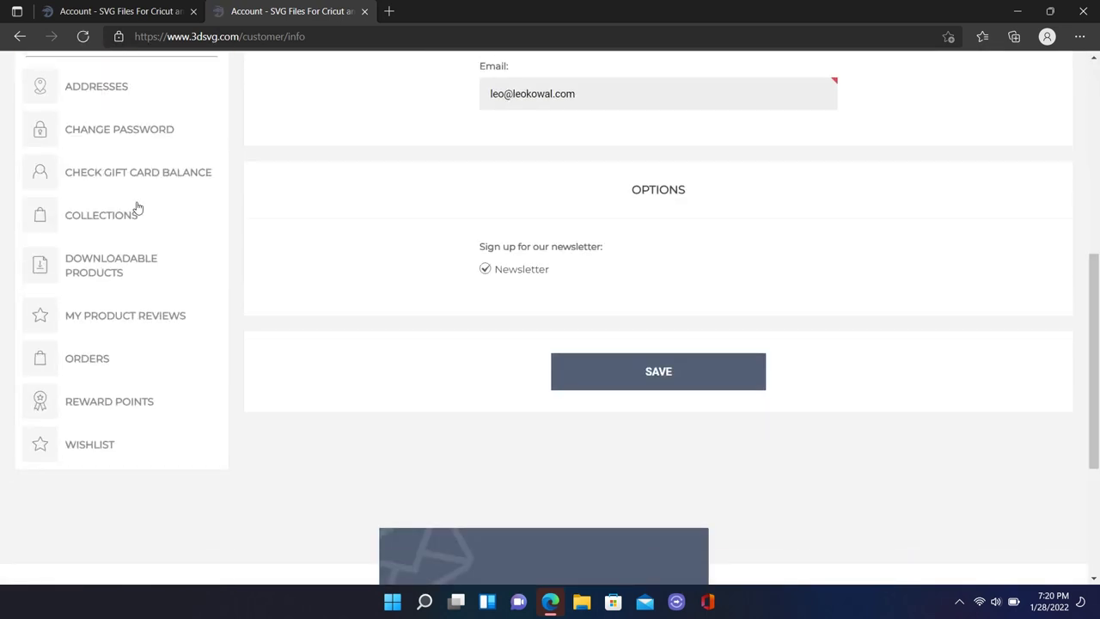
{"action": "left_click", "coordinate": [107, 275]}
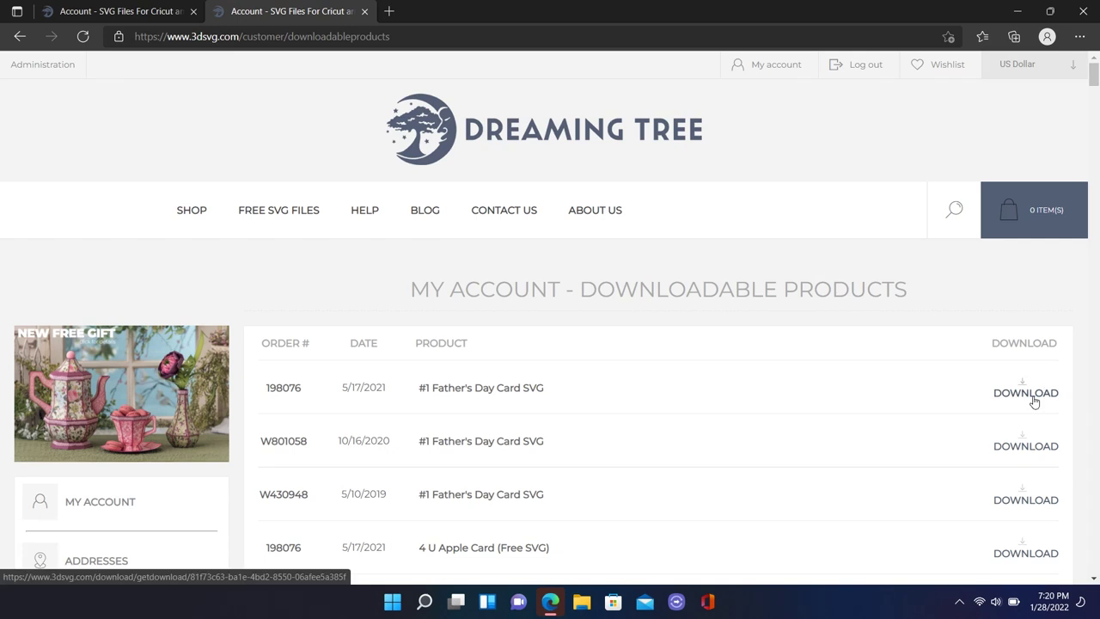
{"action": "scroll", "coordinate": [1034, 401], "scroll_direction": "down", "scroll_amount": 12}
{"action": "scroll", "coordinate": [1035, 401], "scroll_direction": "down", "scroll_amount": 4}
Download the Boo-tiful Blossom, Cardinals Paperscape Box Card, Charming Christmas Cards and Cherry Pie Box zips, then minimize the browser.
{"action": "left_click", "coordinate": [1024, 166]}
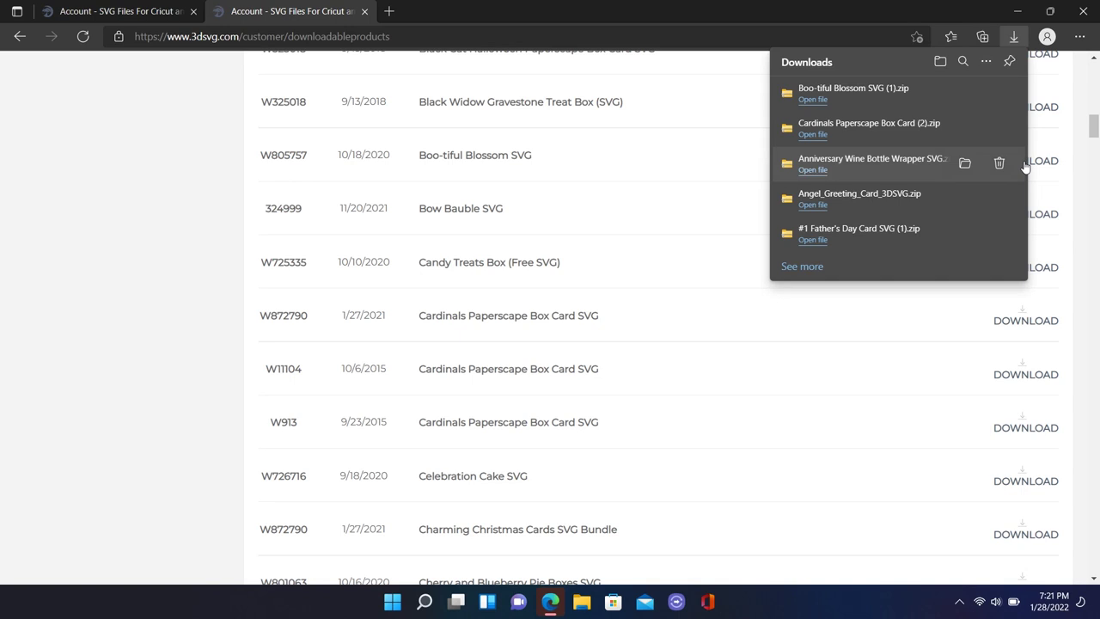
{"action": "left_click", "coordinate": [1028, 322]}
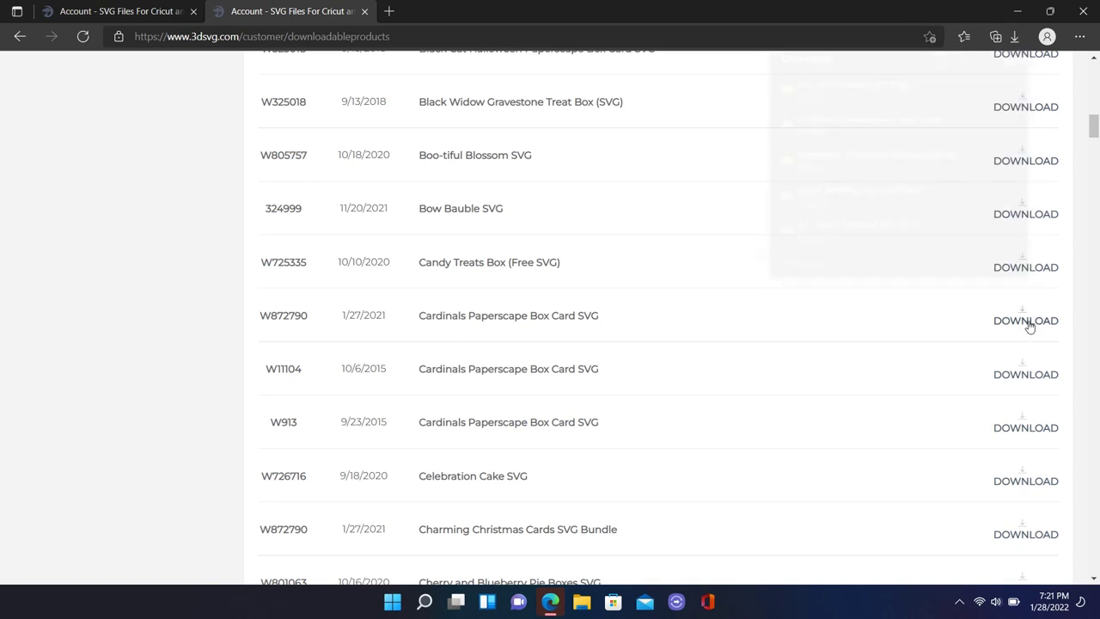
{"action": "left_click", "coordinate": [1026, 378]}
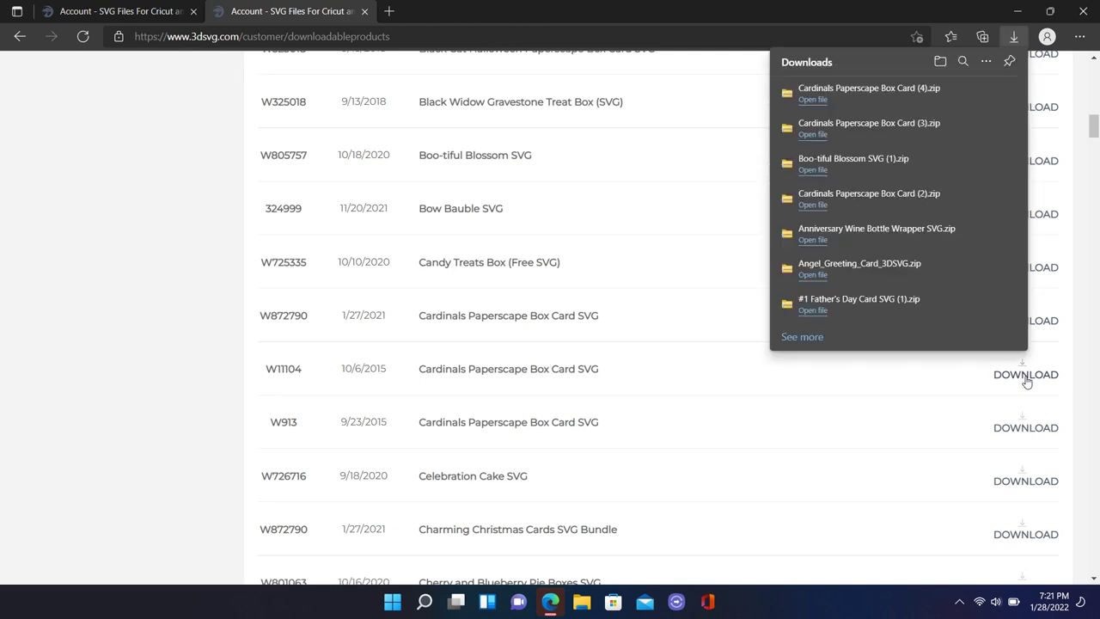
{"action": "scroll", "coordinate": [1022, 391], "scroll_direction": "down", "scroll_amount": 2}
{"action": "left_click", "coordinate": [1018, 456]}
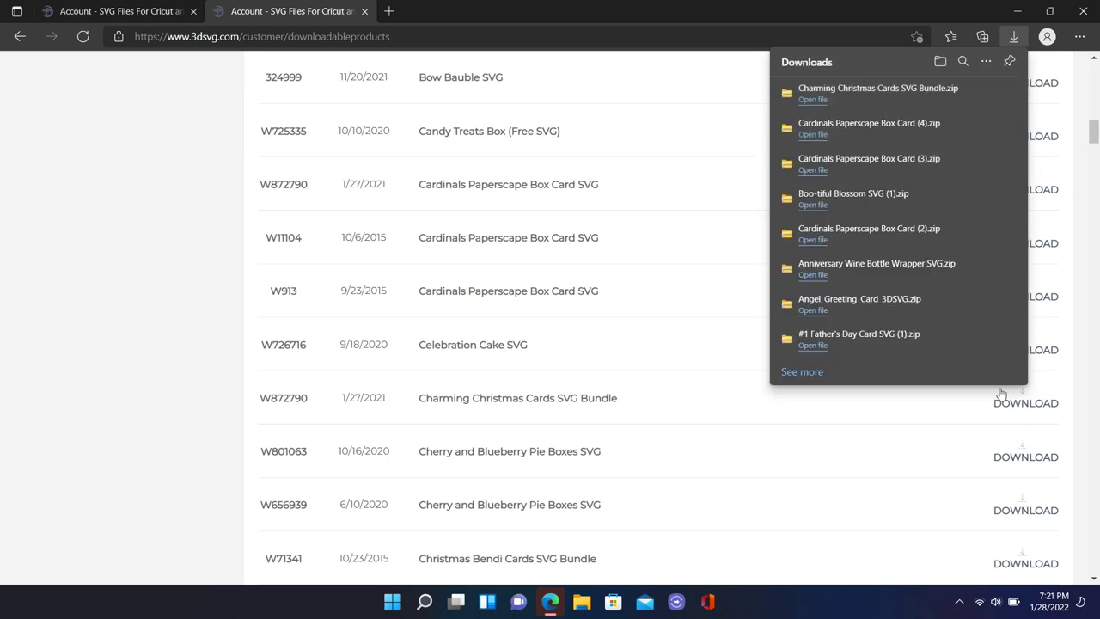
{"action": "left_click", "coordinate": [1021, 511]}
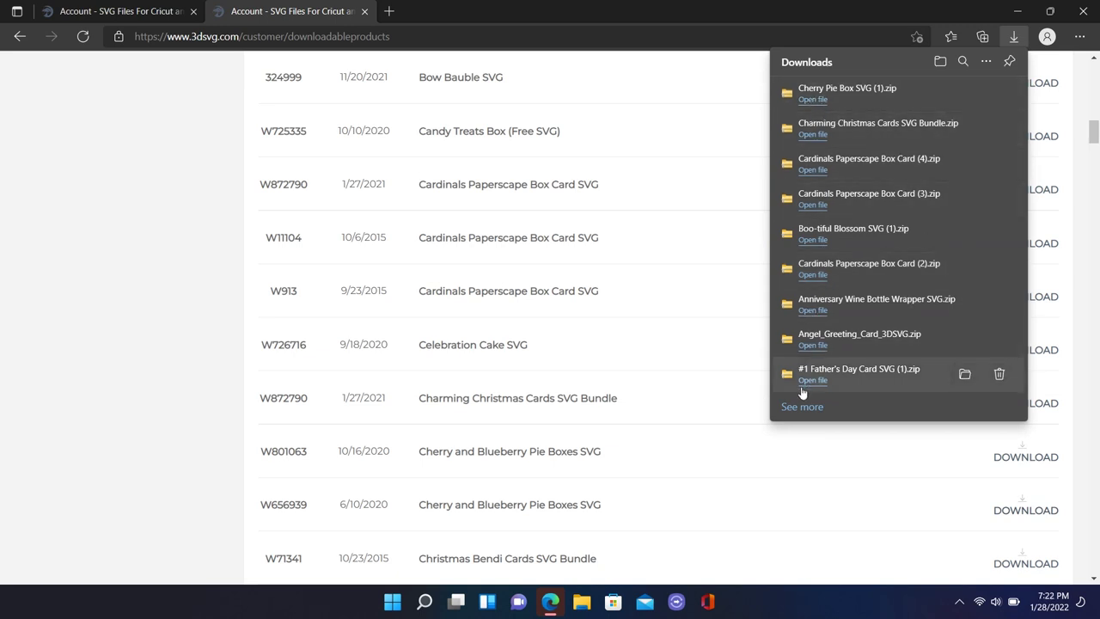
{"action": "left_click", "coordinate": [1018, 11]}
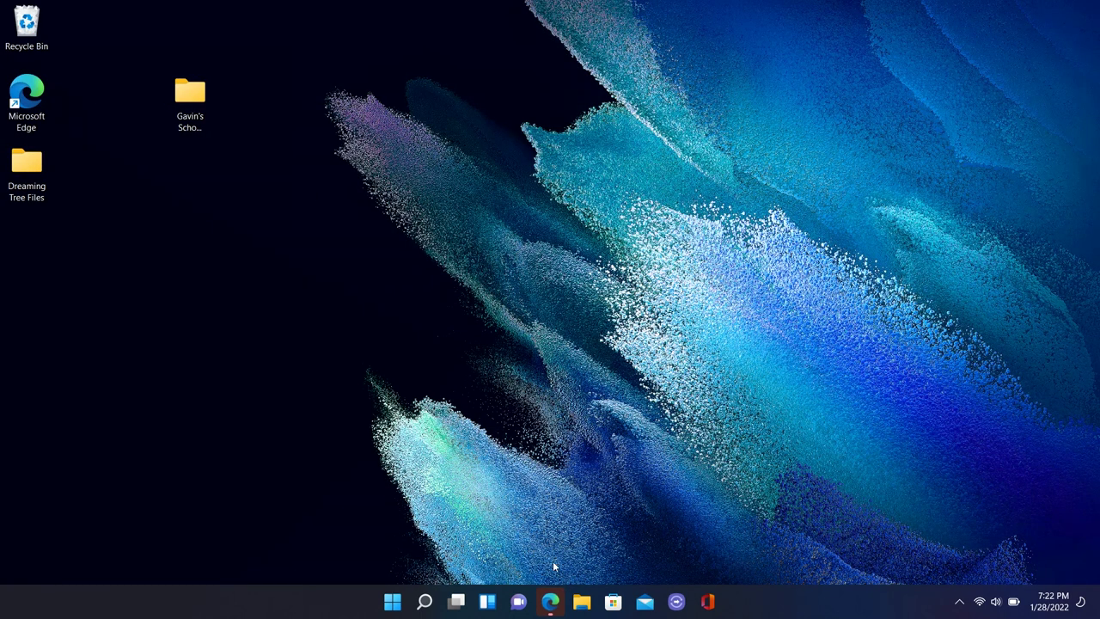
Open File Explorer, move its window left, and open Documents under This PC.
{"action": "left_click", "coordinate": [582, 601]}
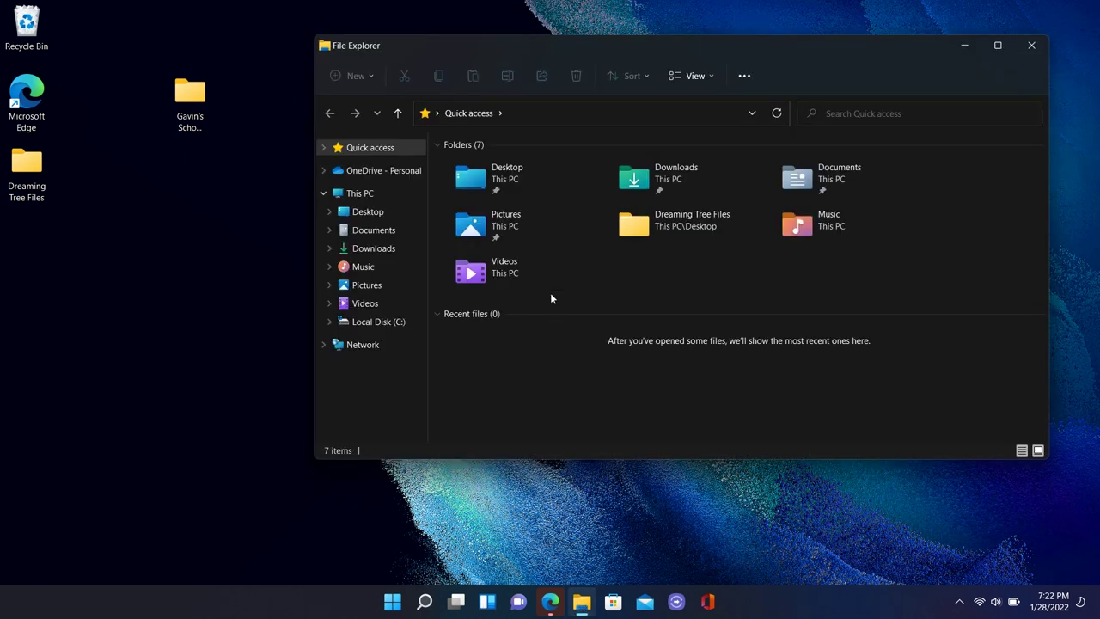
{"action": "left_click_drag", "start_coordinate": [615, 49], "coordinate": [410, 38]}
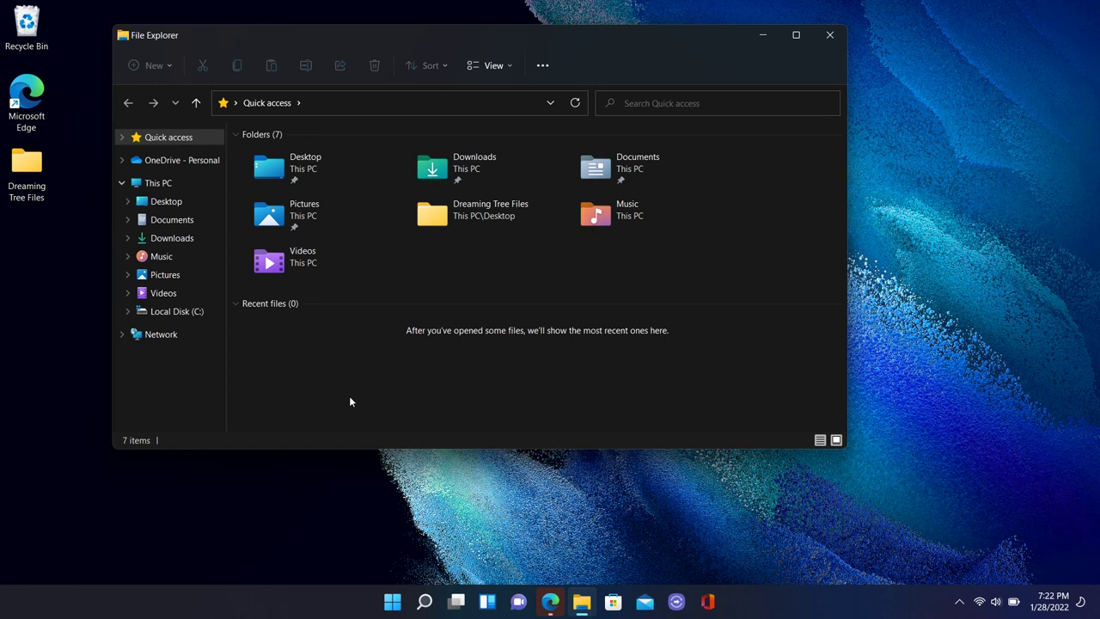
{"action": "left_click", "coordinate": [157, 186]}
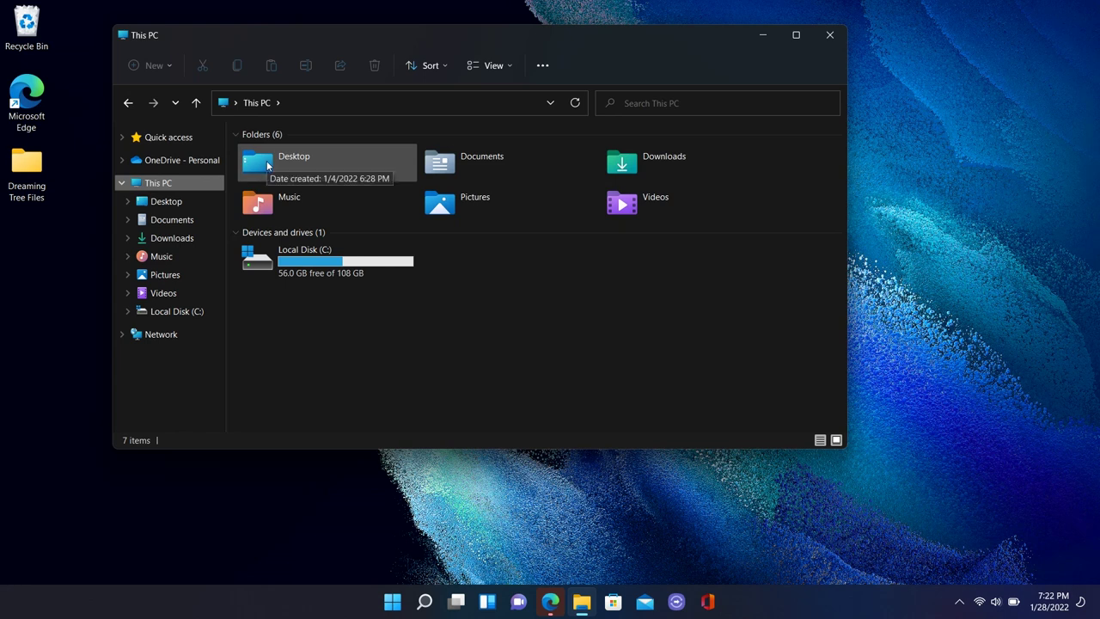
{"action": "left_click", "coordinate": [267, 166]}
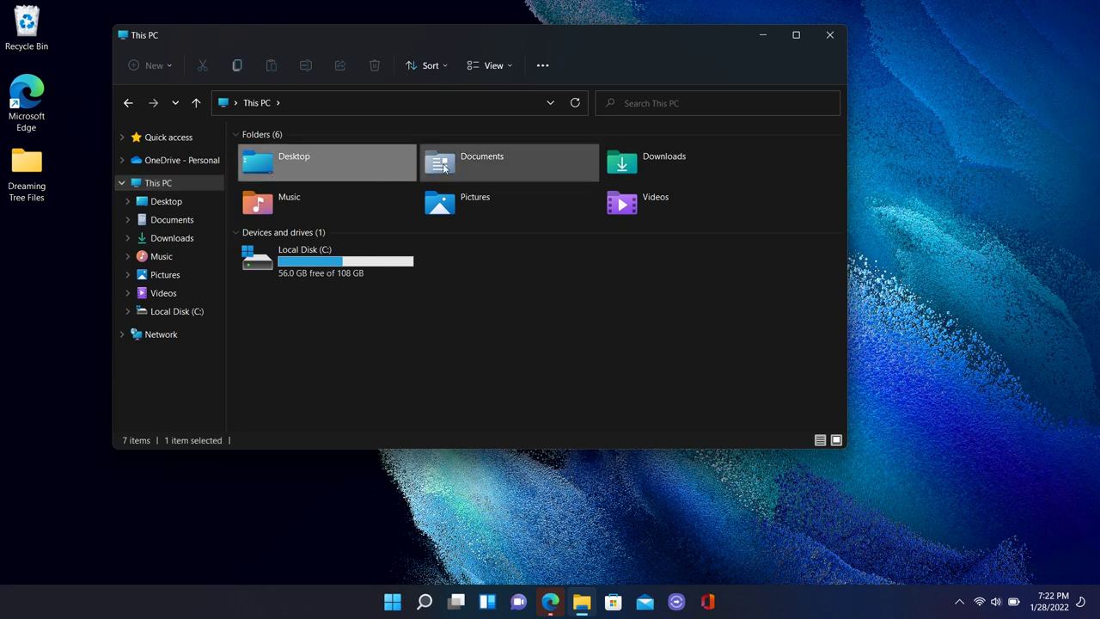
{"action": "double_click", "coordinate": [443, 167]}
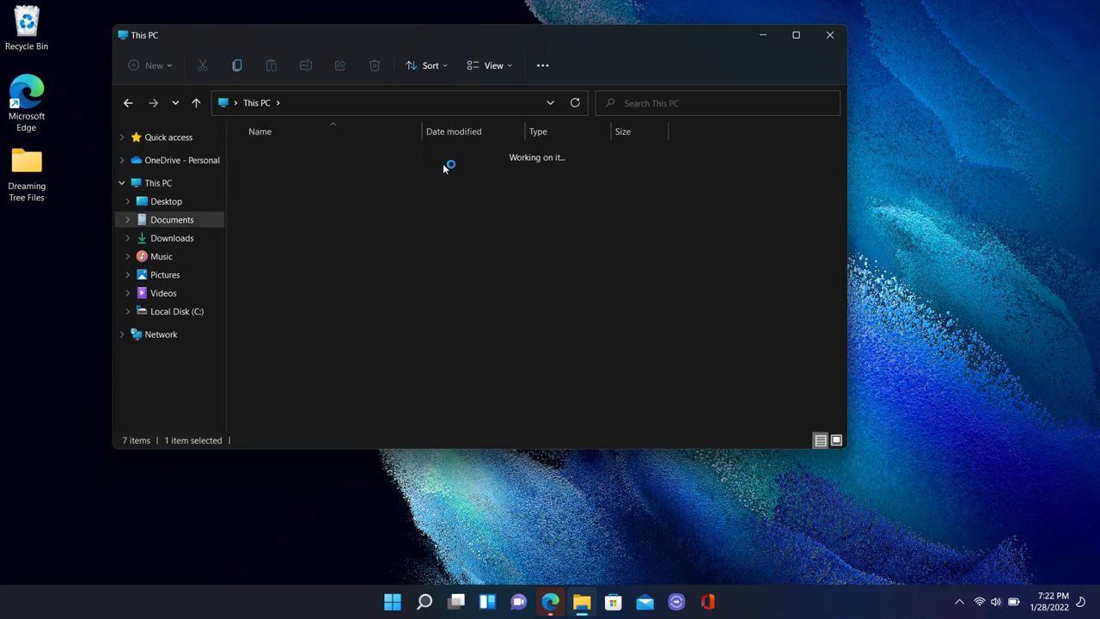
Create a 'Tax Form' folder in Documents, then return to This PC.
{"action": "right_click", "coordinate": [370, 258]}
{"action": "mouse_move", "coordinate": [467, 375]}
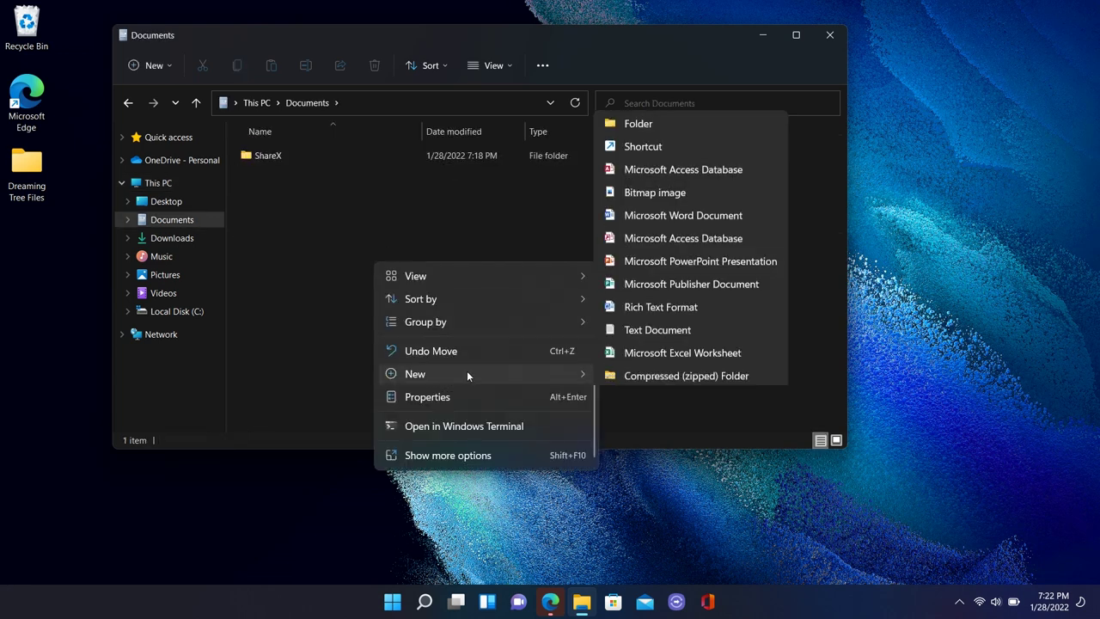
{"action": "left_click", "coordinate": [652, 124]}
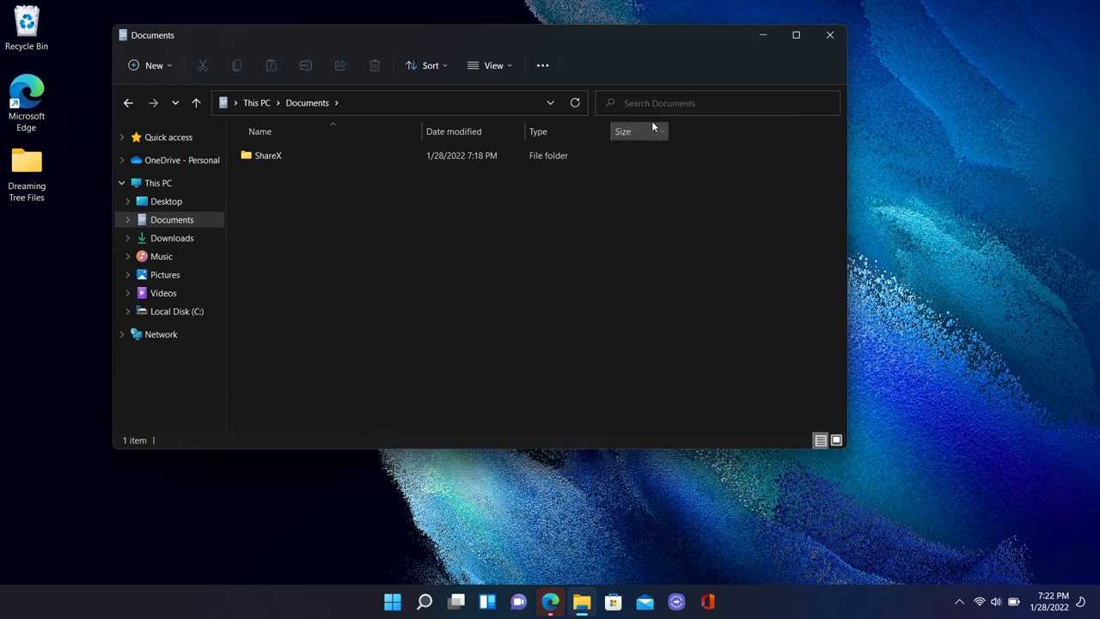
{"action": "type", "text": "Tax"}
{"action": "type", "text": " Fomr"}
{"action": "key", "text": "BackSpace"}
{"action": "key", "text": "BackSpace"}
{"action": "type", "text": "rm"}
{"action": "key", "text": "Return"}
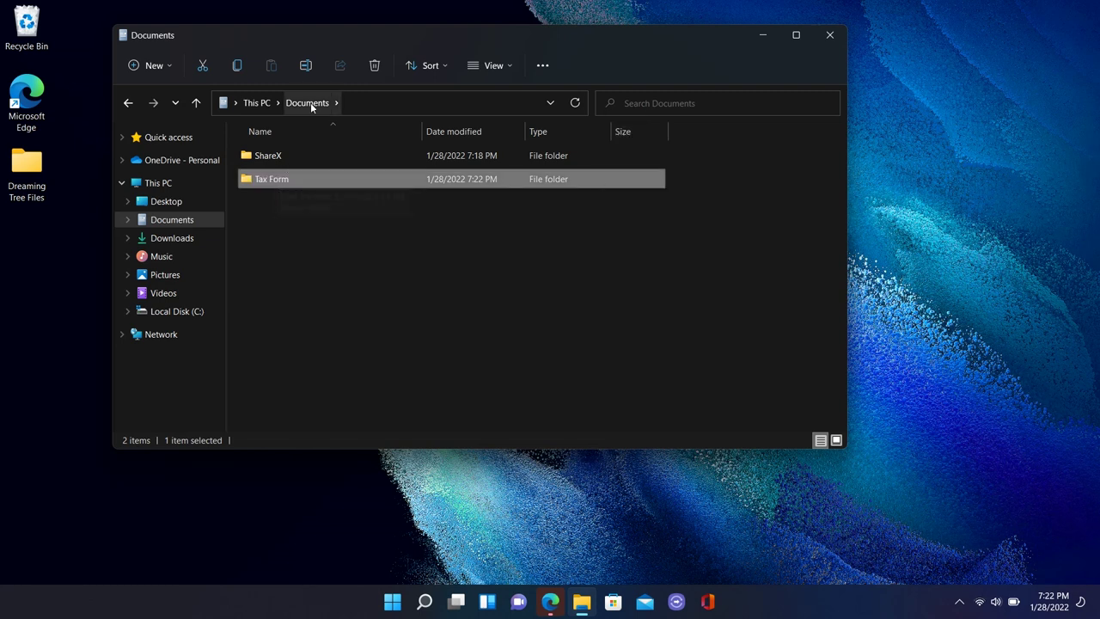
{"action": "left_click", "coordinate": [248, 103]}
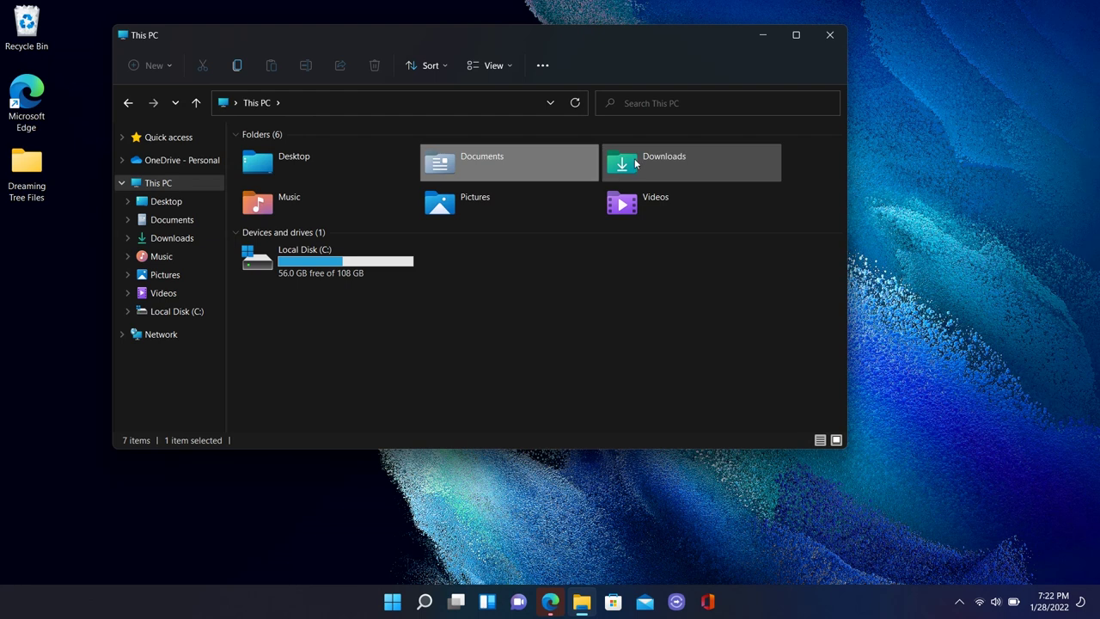
{"action": "left_click", "coordinate": [626, 163]}
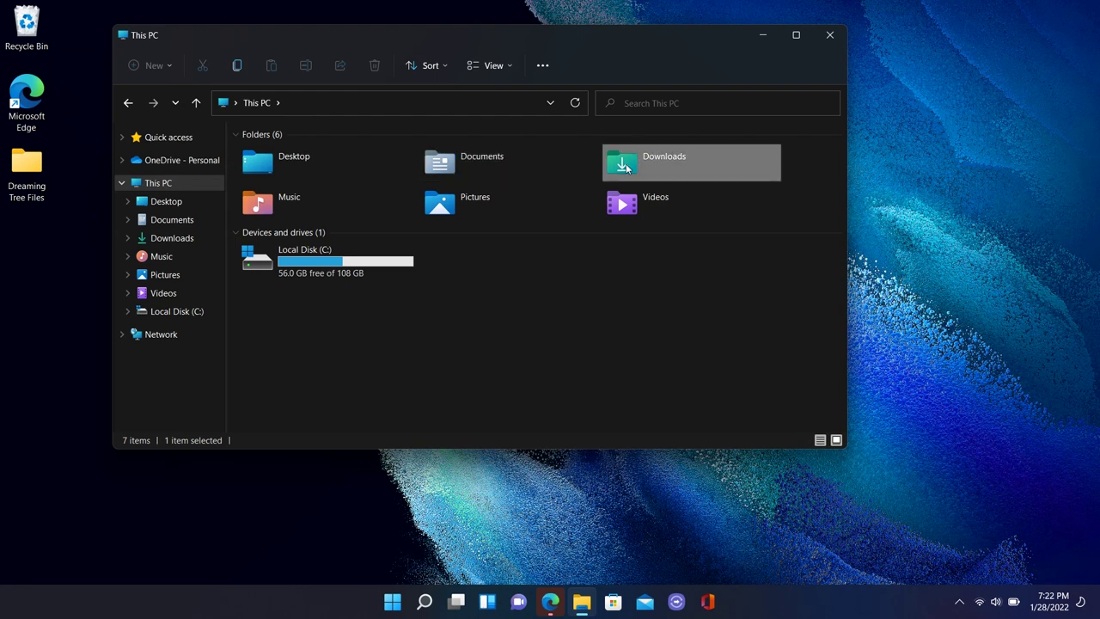
Open Downloads, scroll its contents, and shift the window right.
{"action": "left_click", "coordinate": [154, 245]}
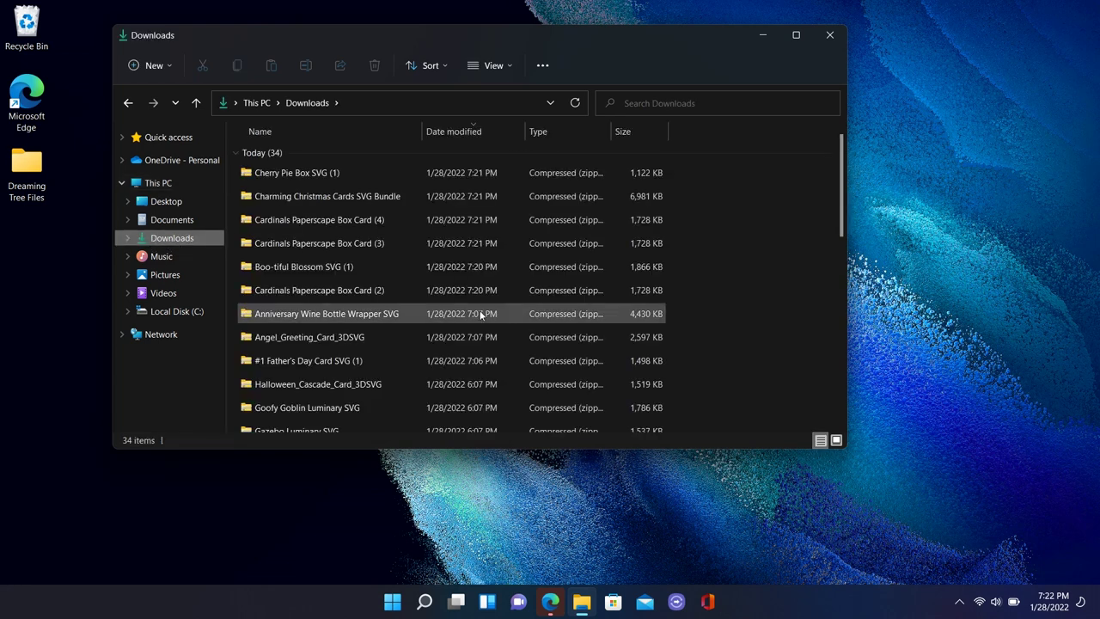
{"action": "scroll", "coordinate": [481, 316], "scroll_direction": "down", "scroll_amount": 1}
{"action": "scroll", "coordinate": [481, 316], "scroll_direction": "down", "scroll_amount": 6}
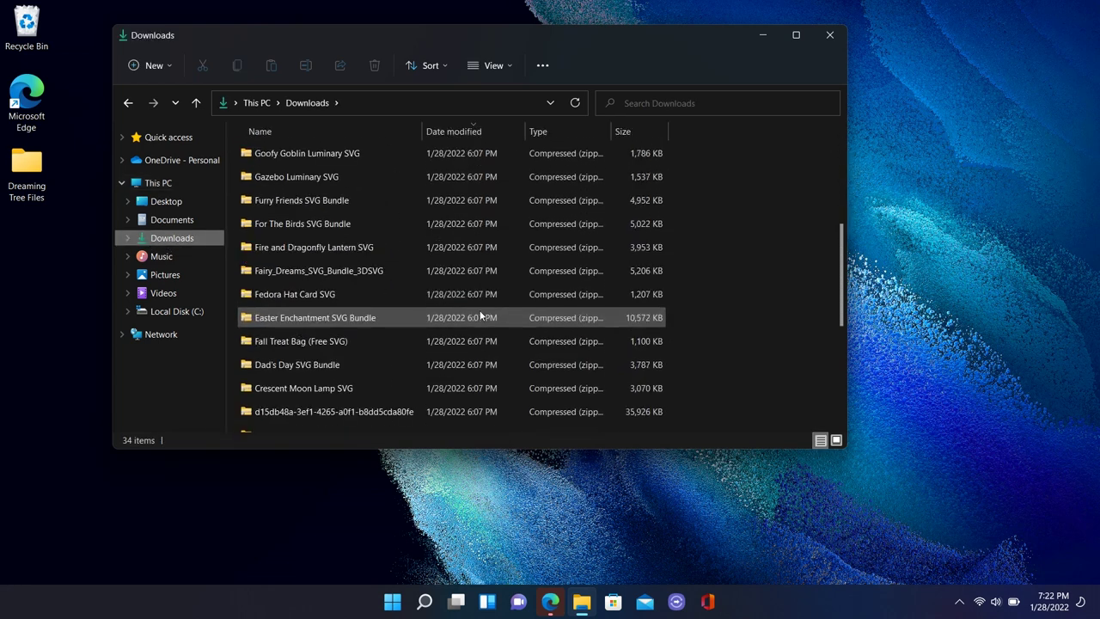
{"action": "scroll", "coordinate": [479, 316], "scroll_direction": "down", "scroll_amount": 1}
{"action": "scroll", "coordinate": [480, 316], "scroll_direction": "up", "scroll_amount": 2}
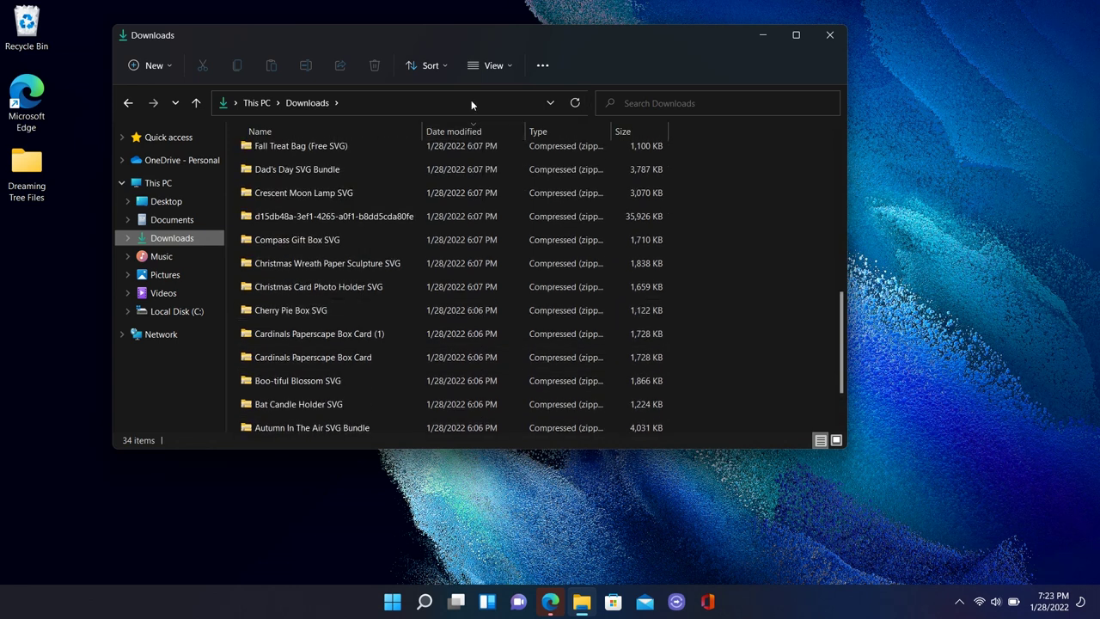
{"action": "left_click_drag", "start_coordinate": [443, 41], "coordinate": [530, 49]}
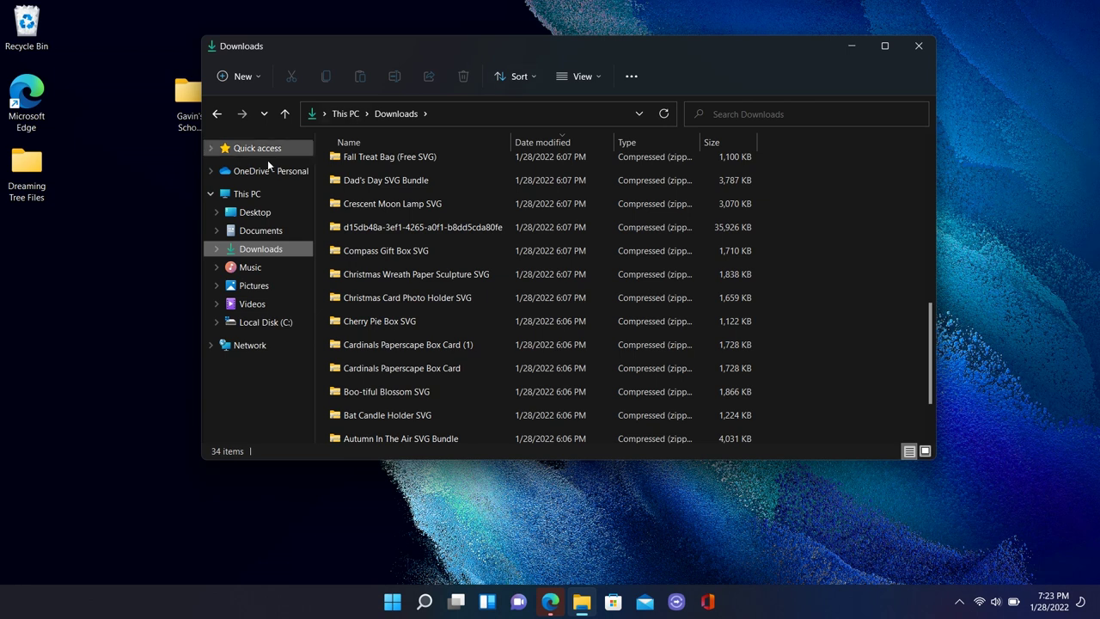
Delete the d15db48a… download, the Dad's Day SVG Bundle zip and both old desktop folders.
{"action": "left_click", "coordinate": [391, 232]}
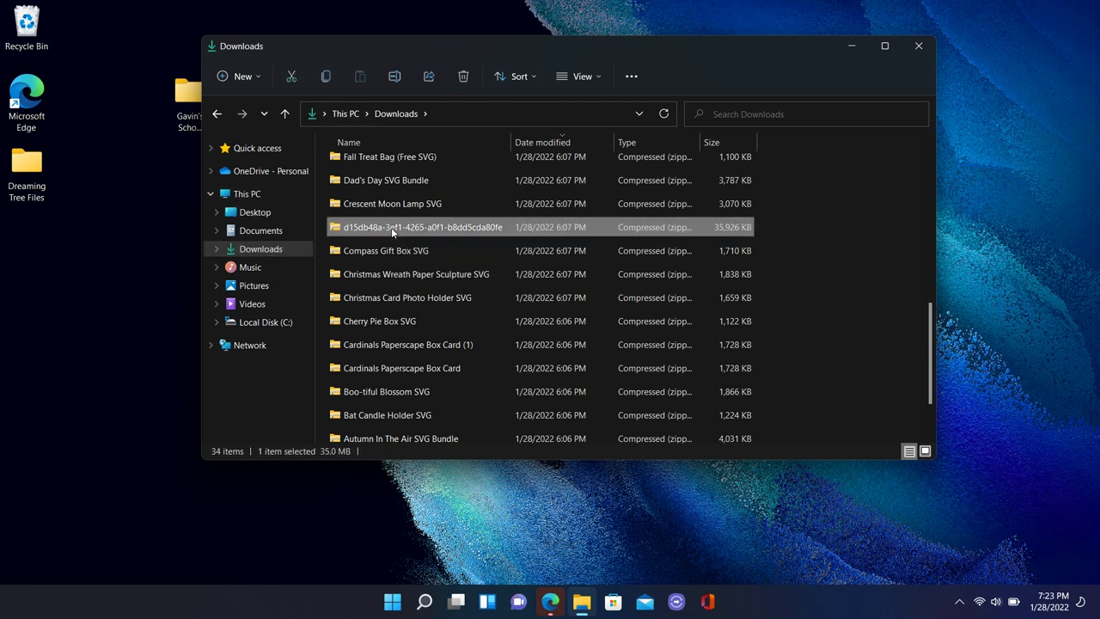
{"action": "key", "text": "Delete"}
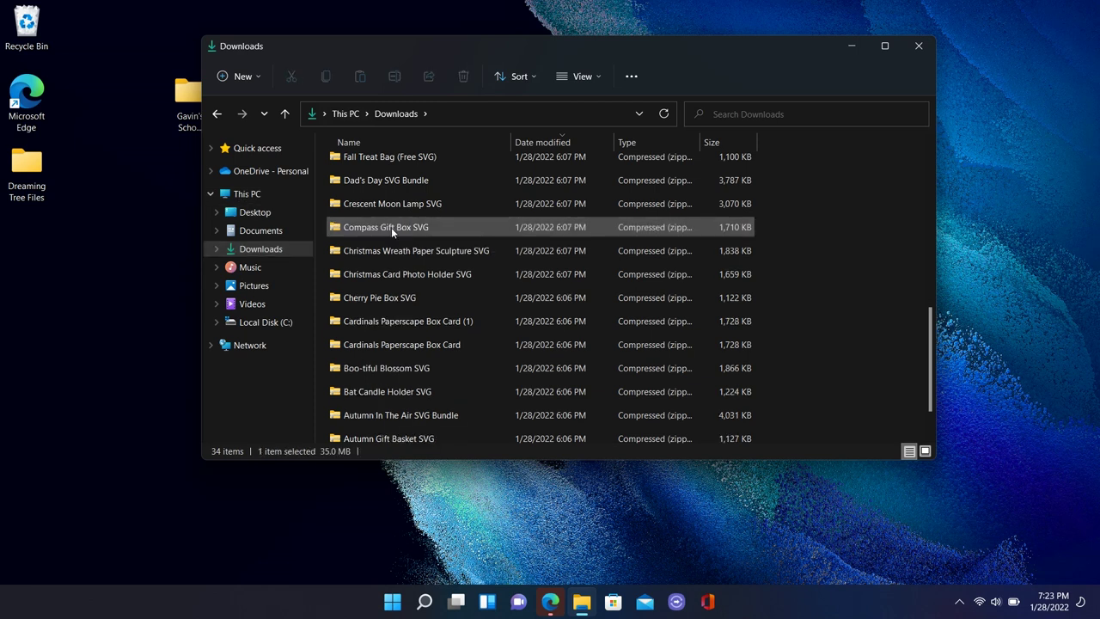
{"action": "left_click_drag", "start_coordinate": [383, 178], "coordinate": [23, 26]}
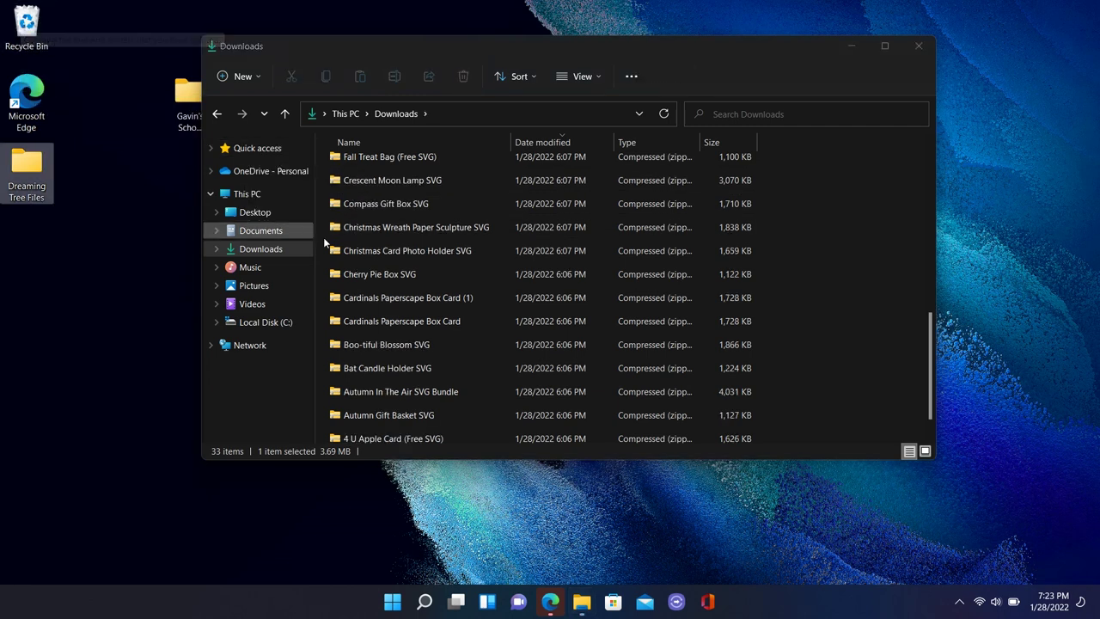
{"action": "left_click_drag", "start_coordinate": [86, 244], "coordinate": [26, 28]}
{"action": "left_click_drag", "start_coordinate": [219, 102], "coordinate": [25, 30]}
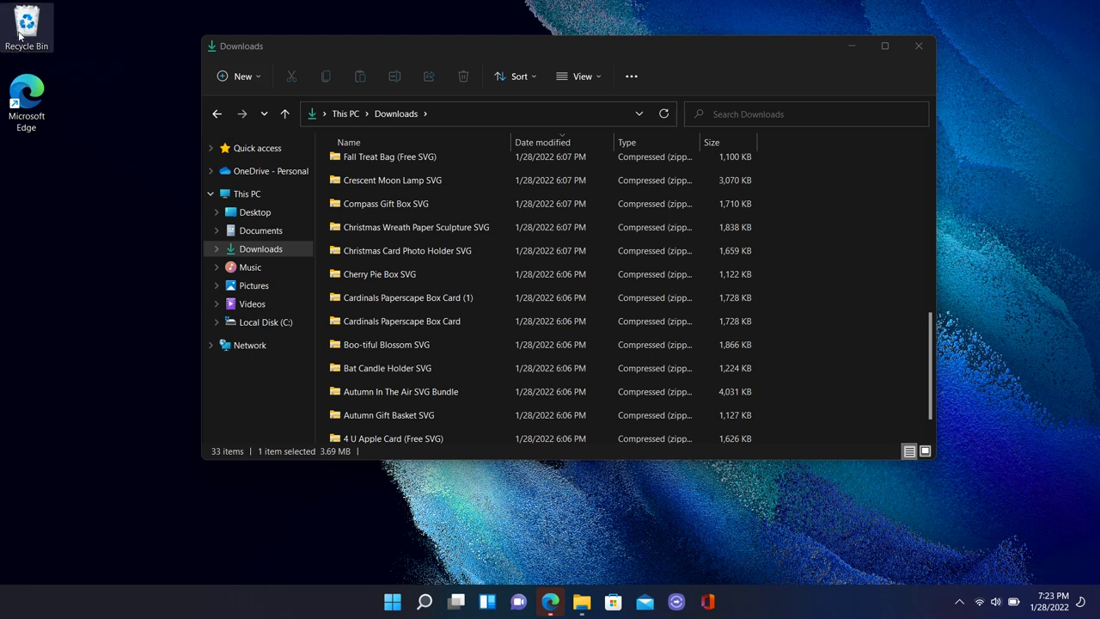
Make a desktop folder named 'SVG Files' and position it under Microsoft Edge.
{"action": "right_click", "coordinate": [56, 212]}
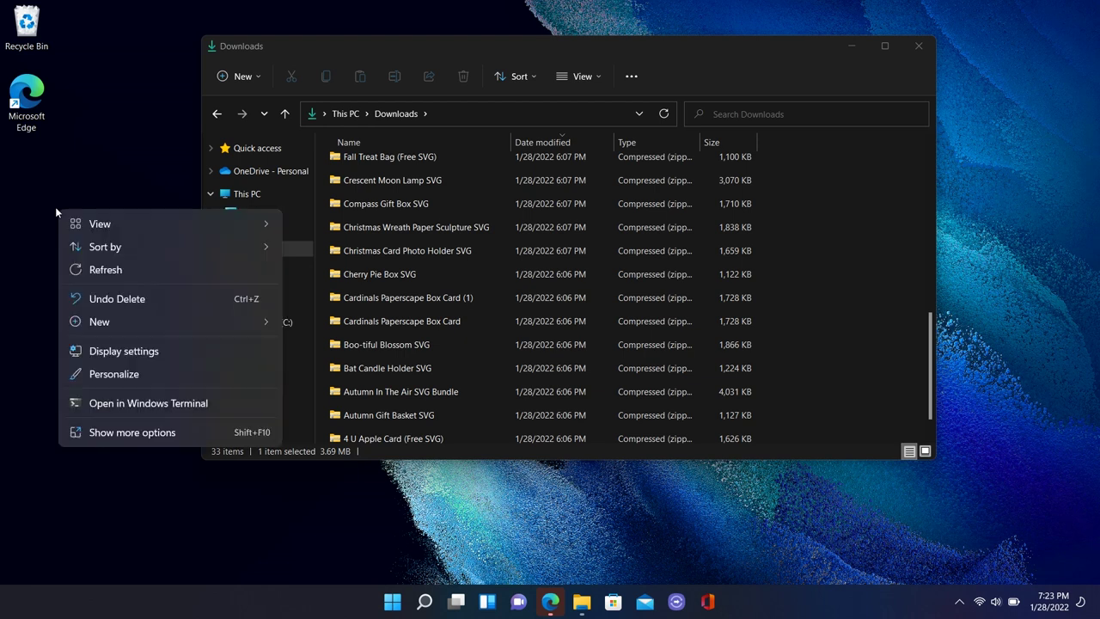
{"action": "mouse_move", "coordinate": [142, 326]}
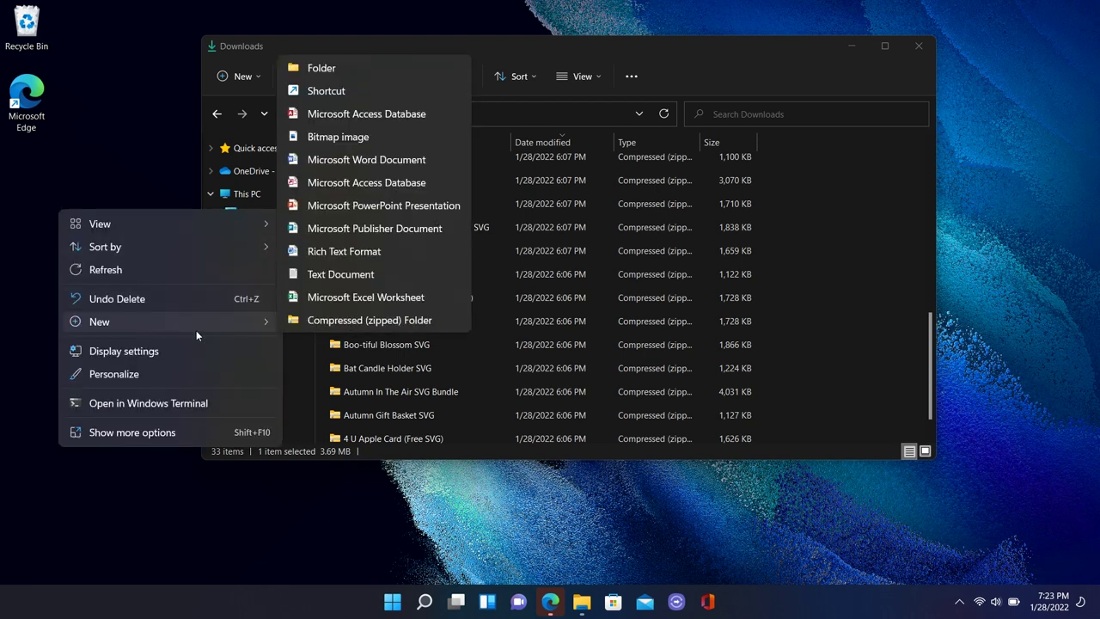
{"action": "left_click", "coordinate": [330, 68]}
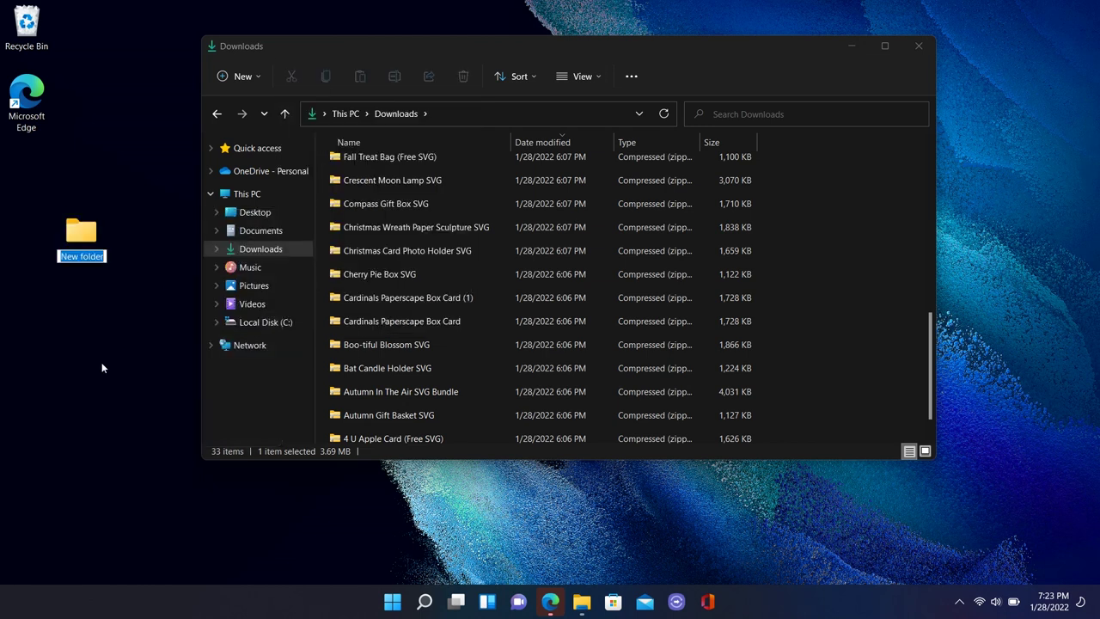
{"action": "type", "text": "SVG Files"}
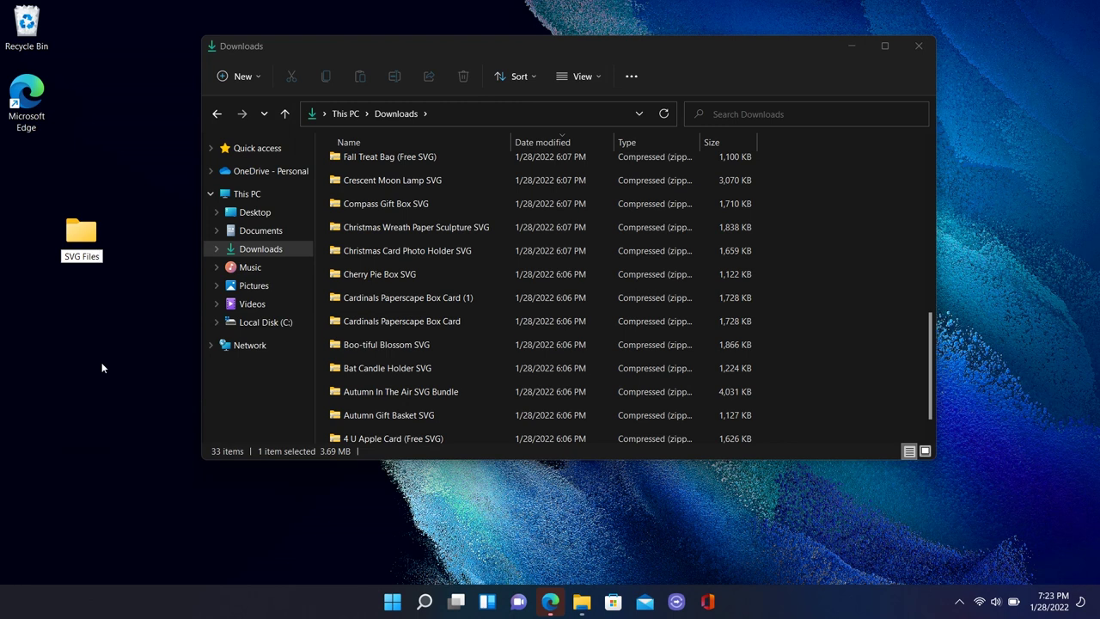
{"action": "key", "text": "Return"}
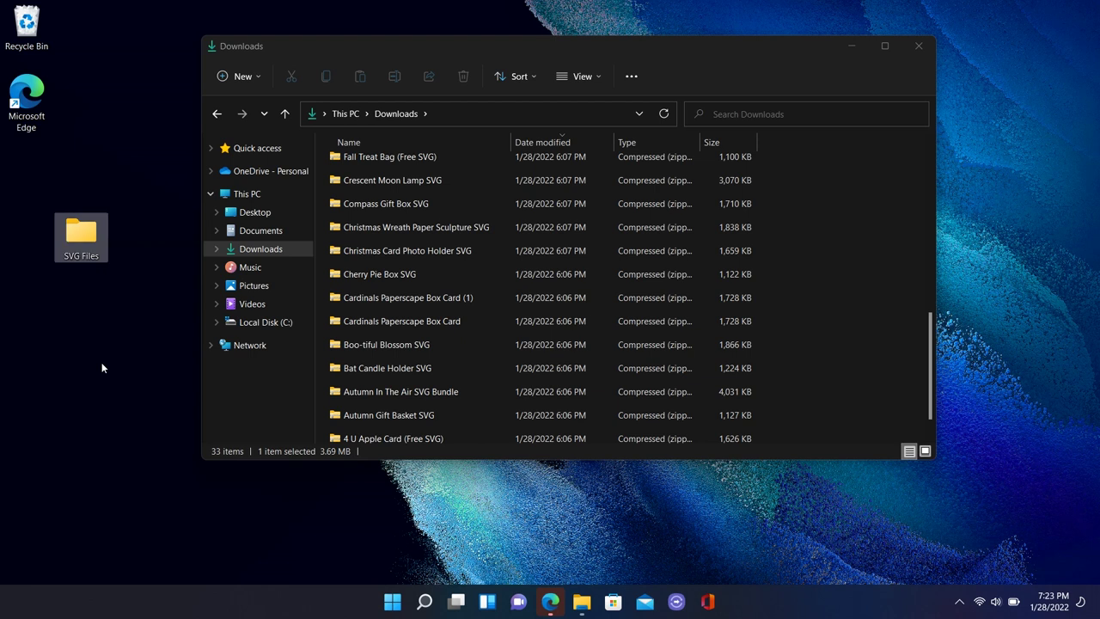
{"action": "left_click_drag", "start_coordinate": [89, 236], "coordinate": [37, 164]}
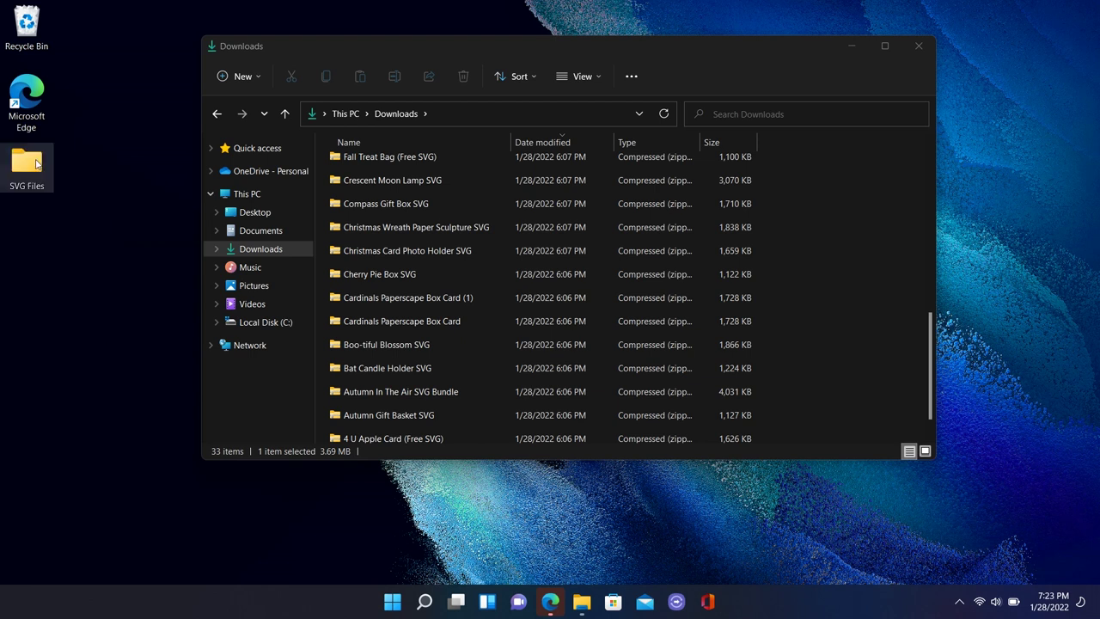
Open SVG Files, create a 'Dreaming Tree' subfolder there, and open it.
{"action": "left_click", "coordinate": [25, 213]}
{"action": "double_click", "coordinate": [25, 168]}
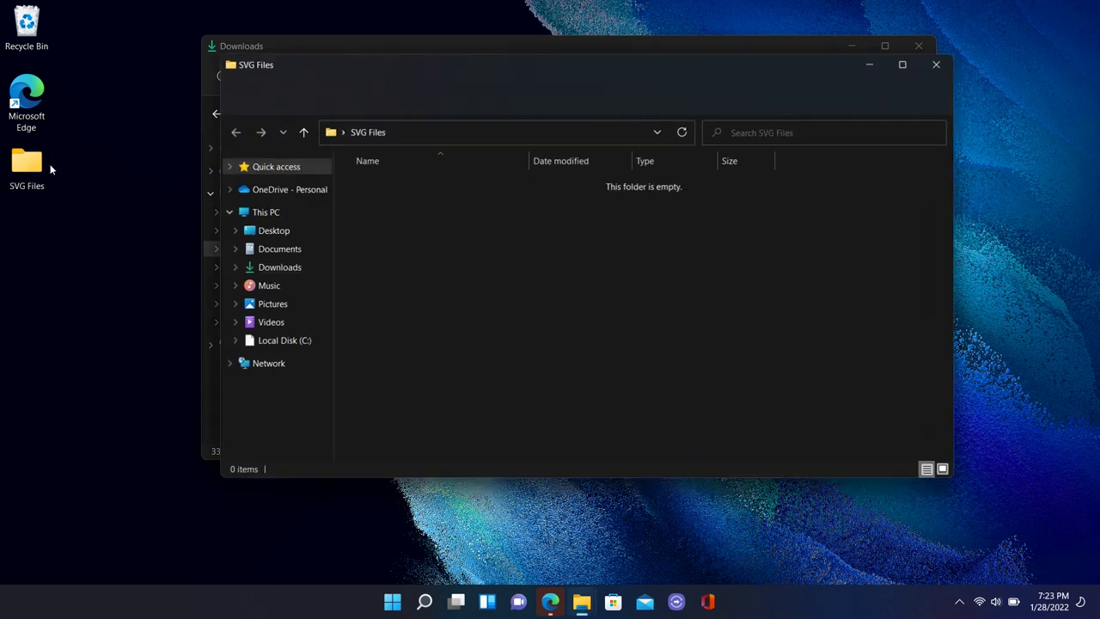
{"action": "right_click", "coordinate": [391, 263]}
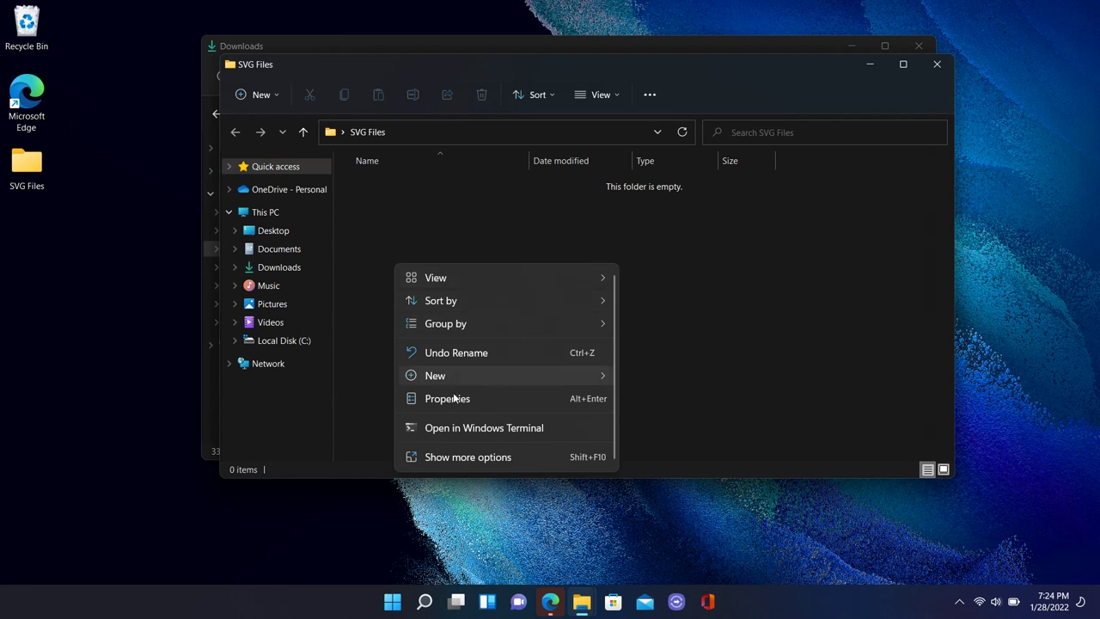
{"action": "mouse_move", "coordinate": [464, 376]}
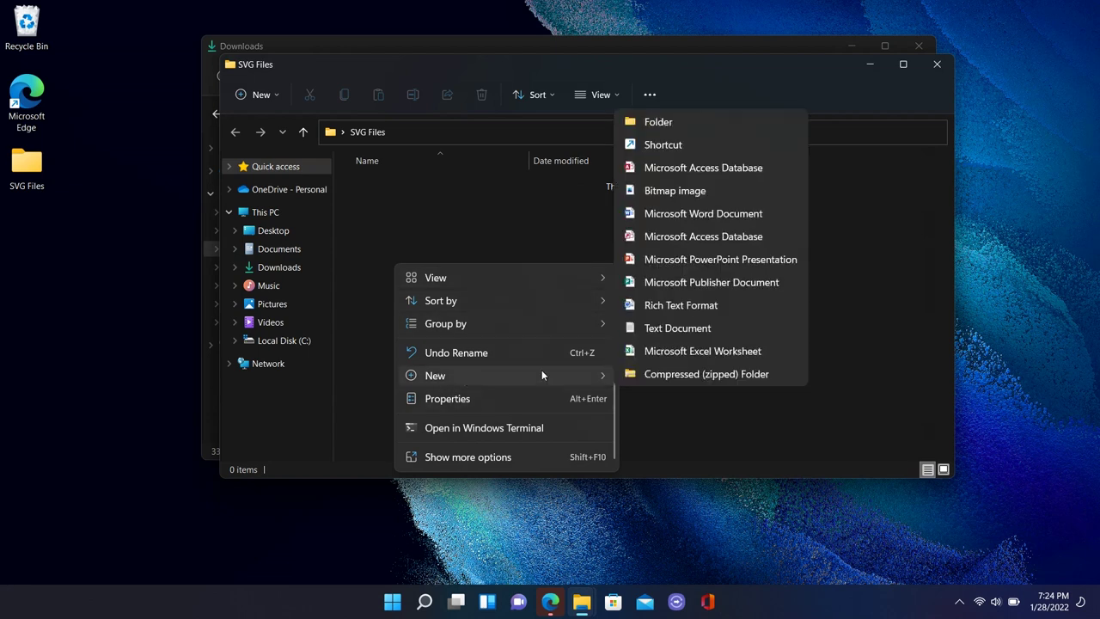
{"action": "left_click", "coordinate": [693, 123]}
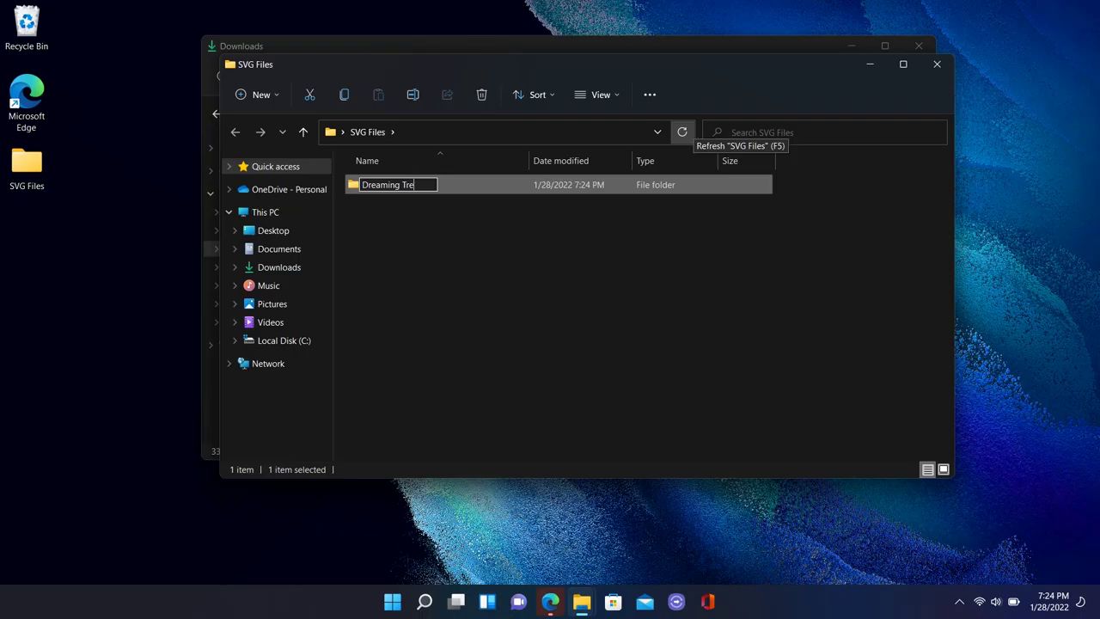
{"action": "key", "text": "Return"}
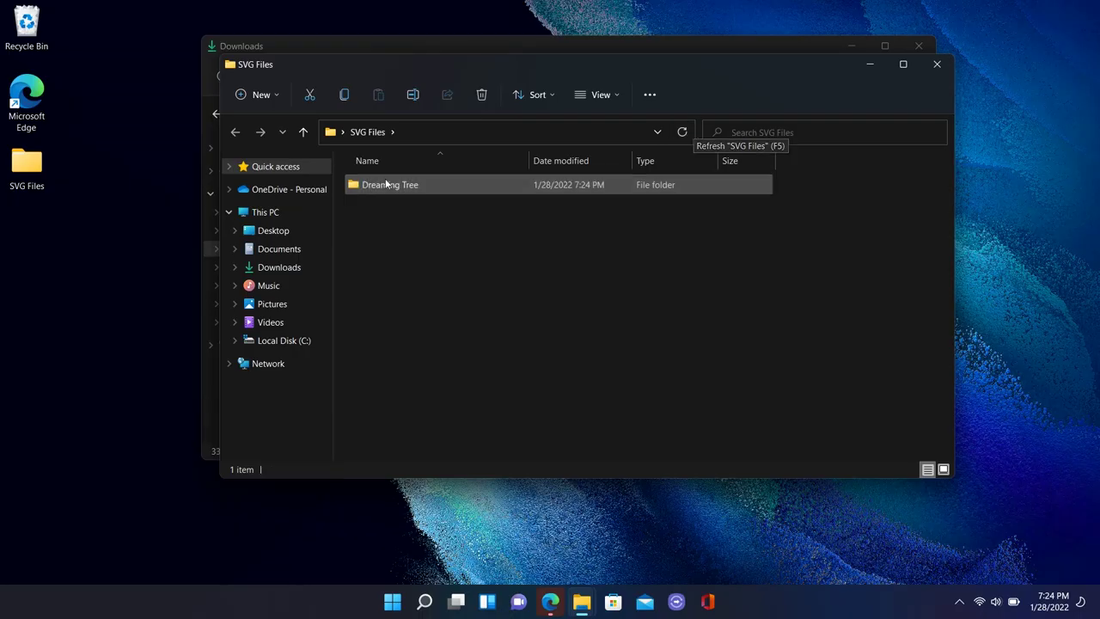
{"action": "double_click", "coordinate": [391, 185]}
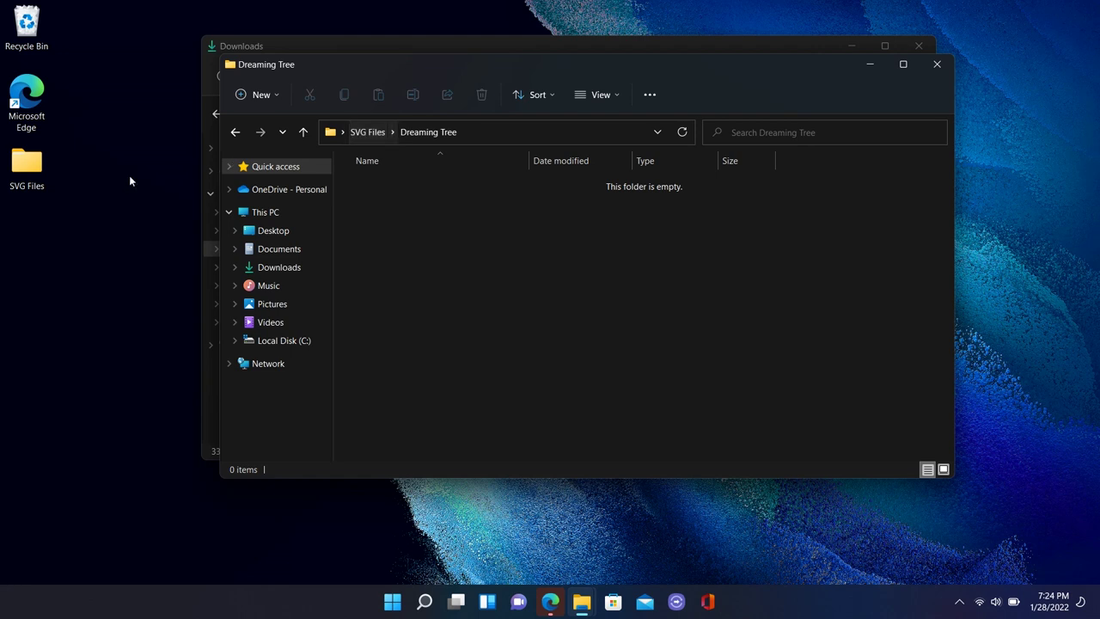
Put Downloads left and Dreaming Tree right, then drag the Fall Treat Bag (Free SVG) zip into Dreaming Tree.
{"action": "left_click_drag", "start_coordinate": [507, 77], "coordinate": [628, 89]}
{"action": "left_click_drag", "start_coordinate": [631, 40], "coordinate": [407, 55]}
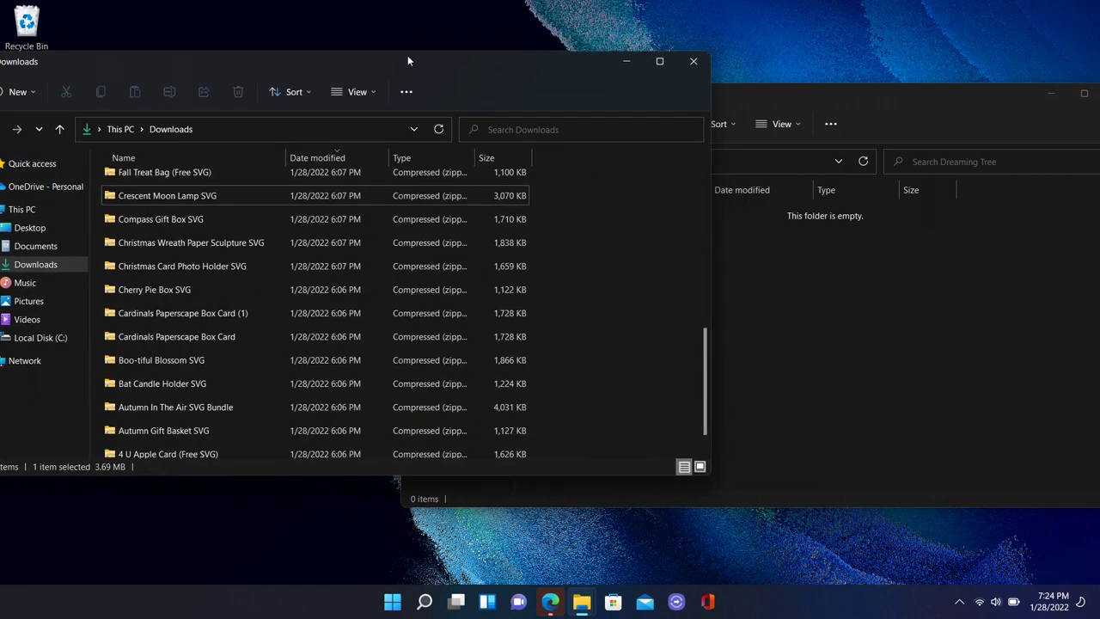
{"action": "left_click", "coordinate": [809, 94]}
{"action": "left_click_drag", "start_coordinate": [784, 98], "coordinate": [862, 71]}
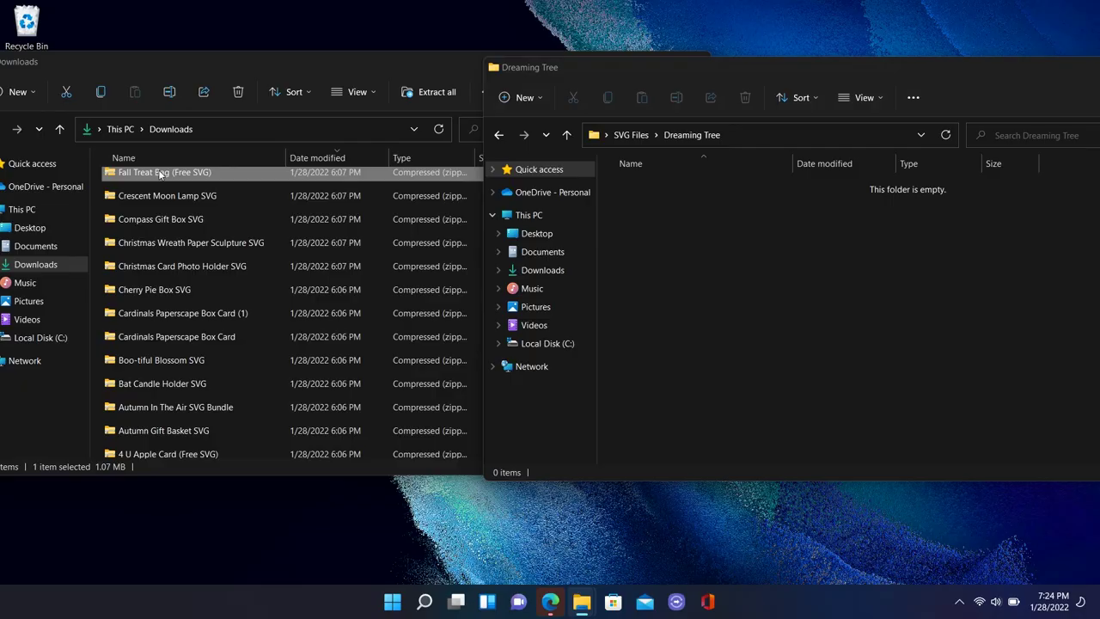
{"action": "left_click_drag", "start_coordinate": [160, 174], "coordinate": [717, 242]}
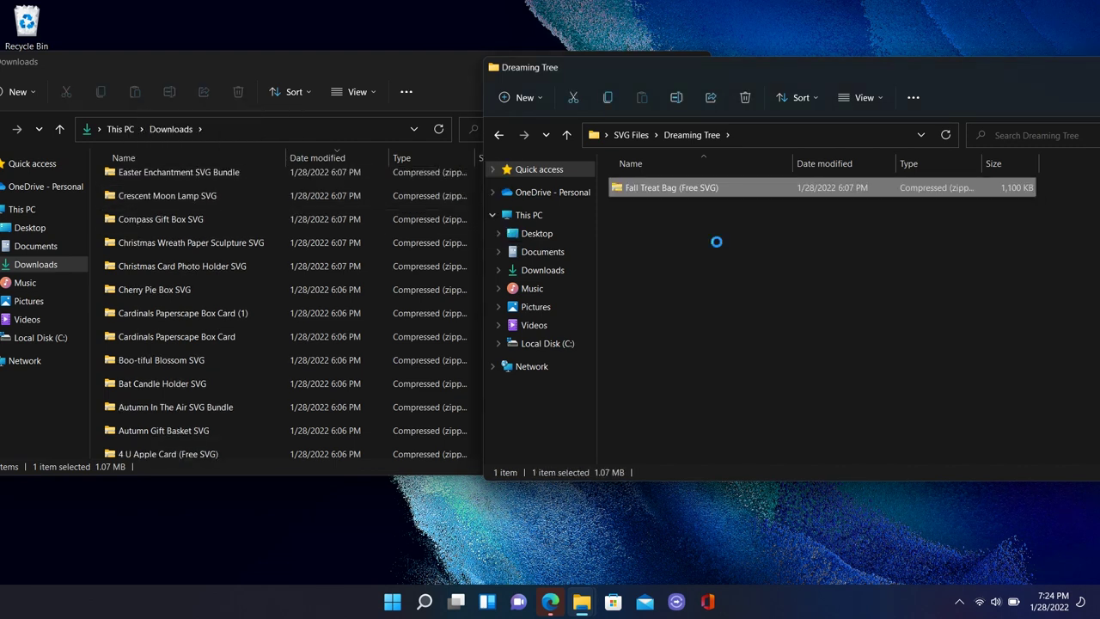
{"action": "left_click_drag", "start_coordinate": [359, 64], "coordinate": [585, 134]}
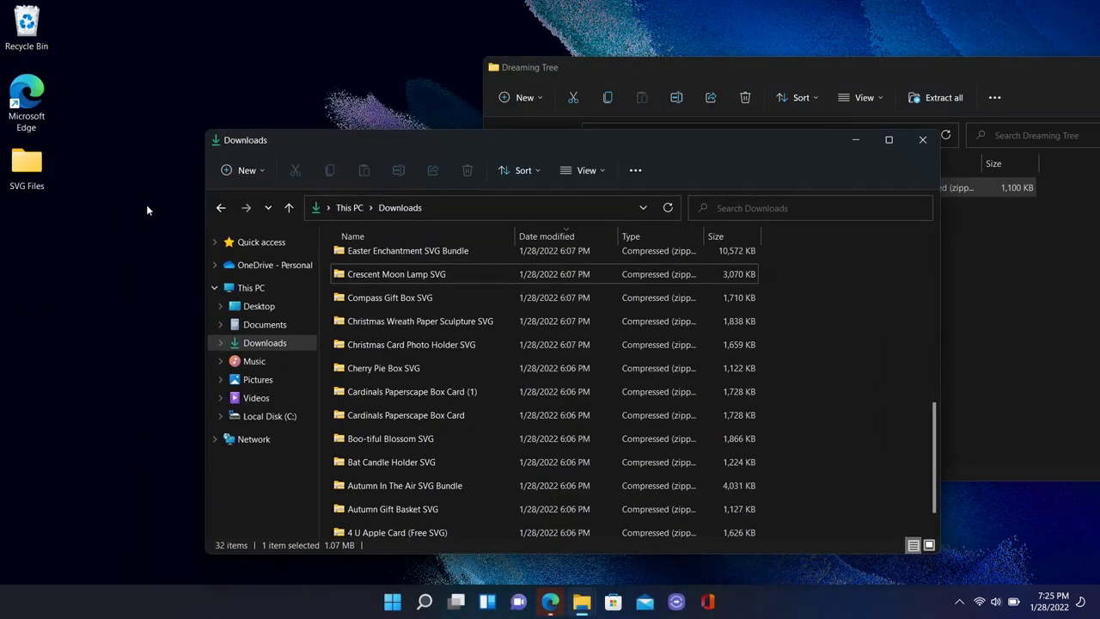
Create a desktop folder named 'Dreaming Tree 2'.
{"action": "right_click", "coordinate": [21, 245]}
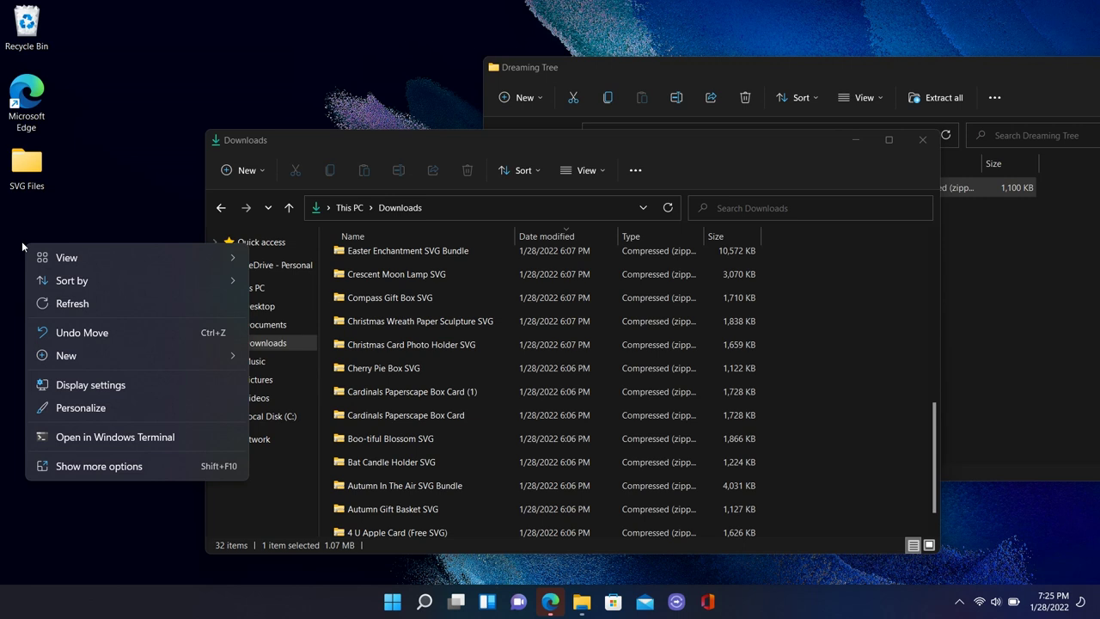
{"action": "mouse_move", "coordinate": [94, 360]}
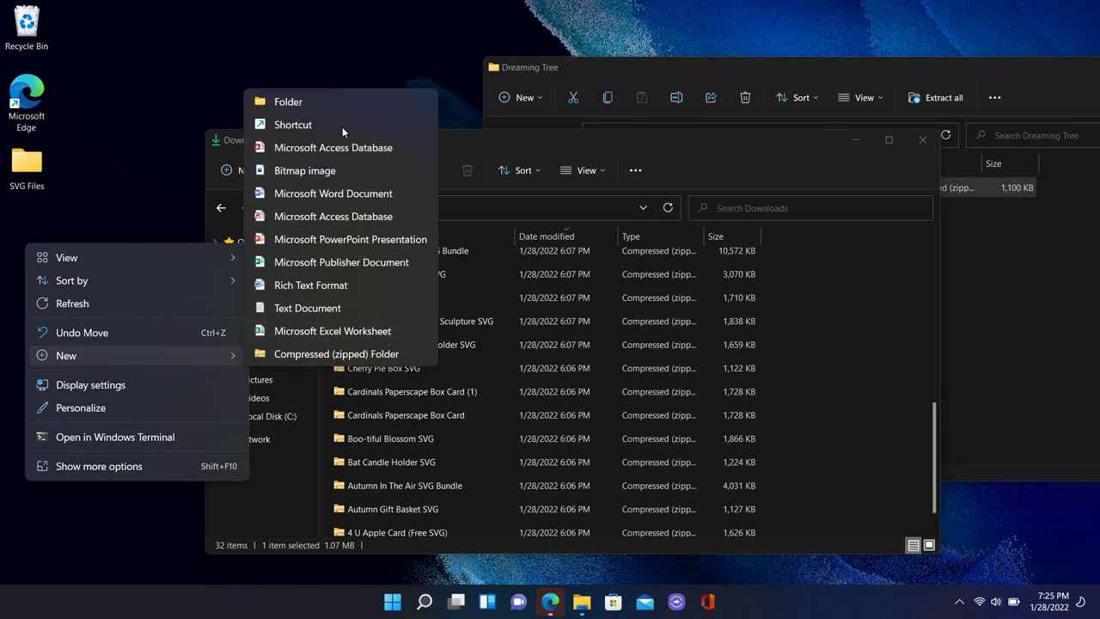
{"action": "left_click", "coordinate": [322, 98]}
{"action": "type", "text": "Dreaming Tree 2"}
{"action": "key", "text": "Return"}
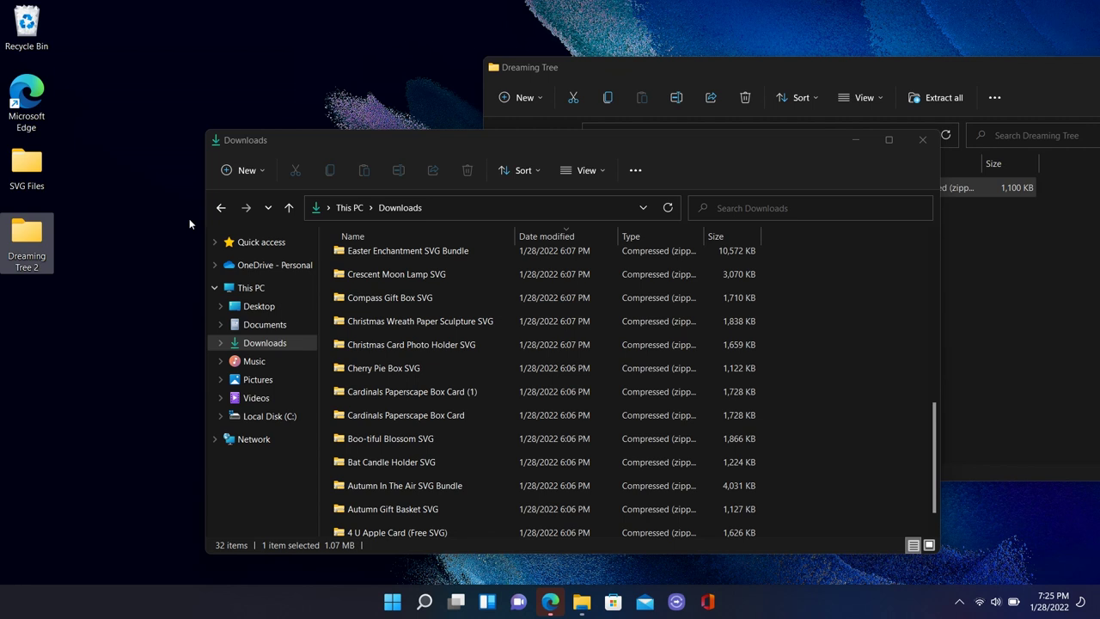
Create another desktop folder named for a person's Science Project.
{"action": "left_click", "coordinate": [110, 333]}
{"action": "right_click", "coordinate": [110, 336]}
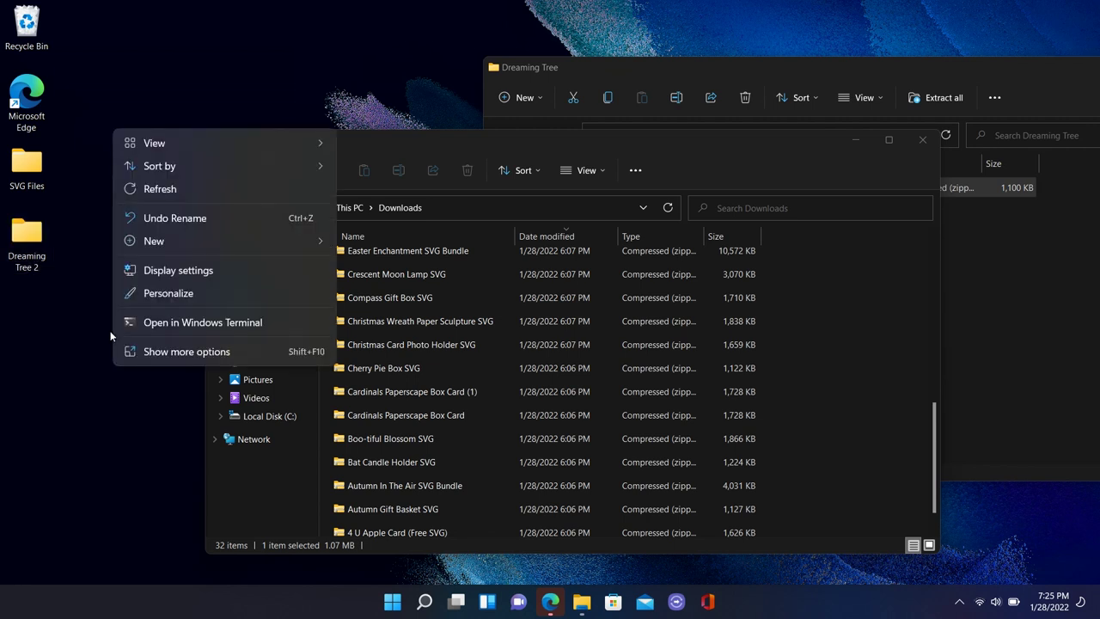
{"action": "mouse_move", "coordinate": [198, 239]}
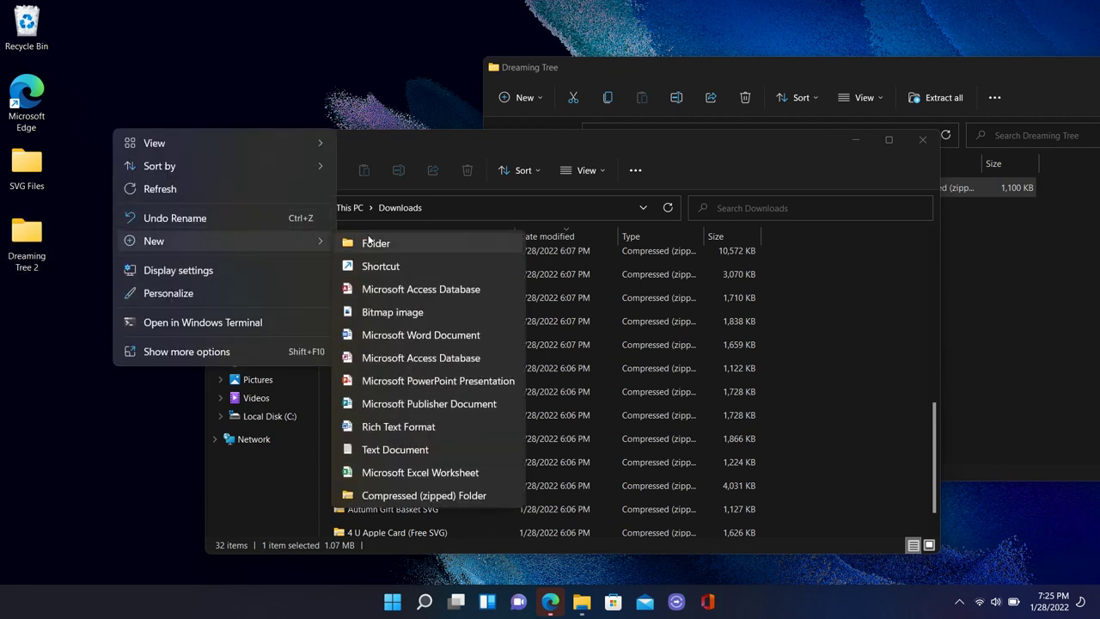
{"action": "left_click", "coordinate": [369, 242]}
{"action": "type", "text": "Gavin's Sci"}
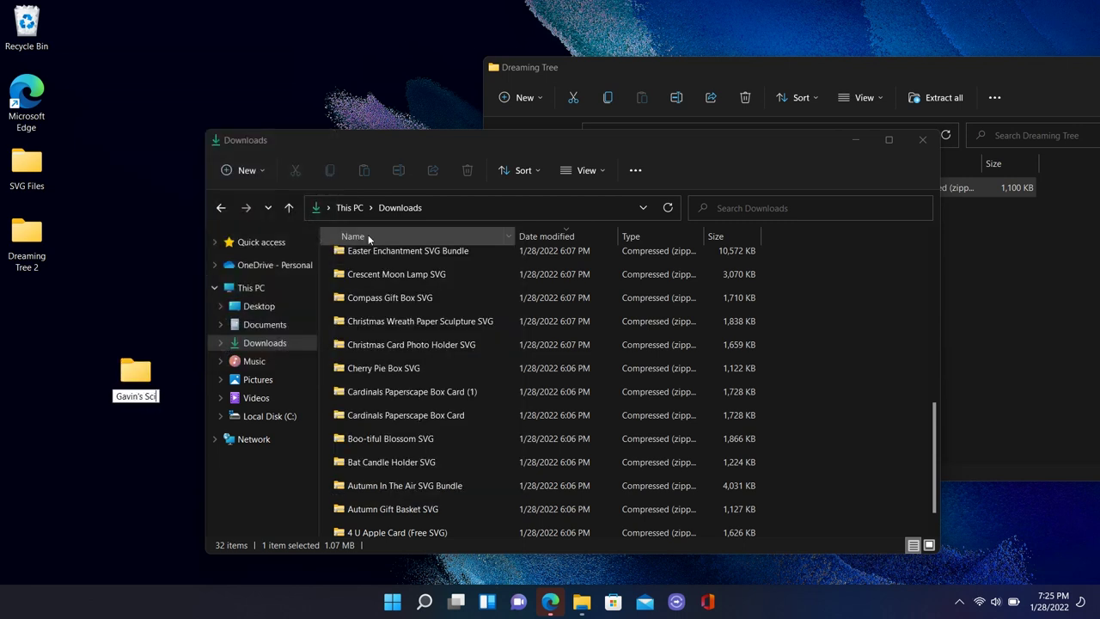
{"action": "type", "text": "ence Project"}
{"action": "key", "text": "Return"}
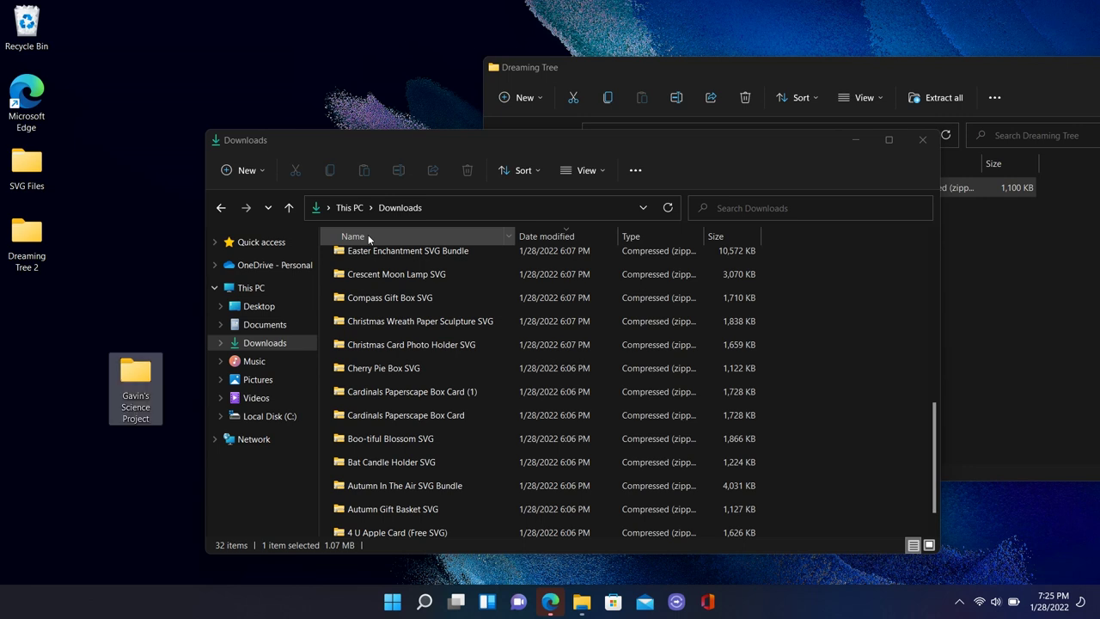
Place the science project folder under Dreaming Tree 2 and select the Easter Enchantment, Cardinals, Crescent Moon Lamp and Compass Gift Box zips.
{"action": "left_click_drag", "start_coordinate": [135, 377], "coordinate": [30, 321]}
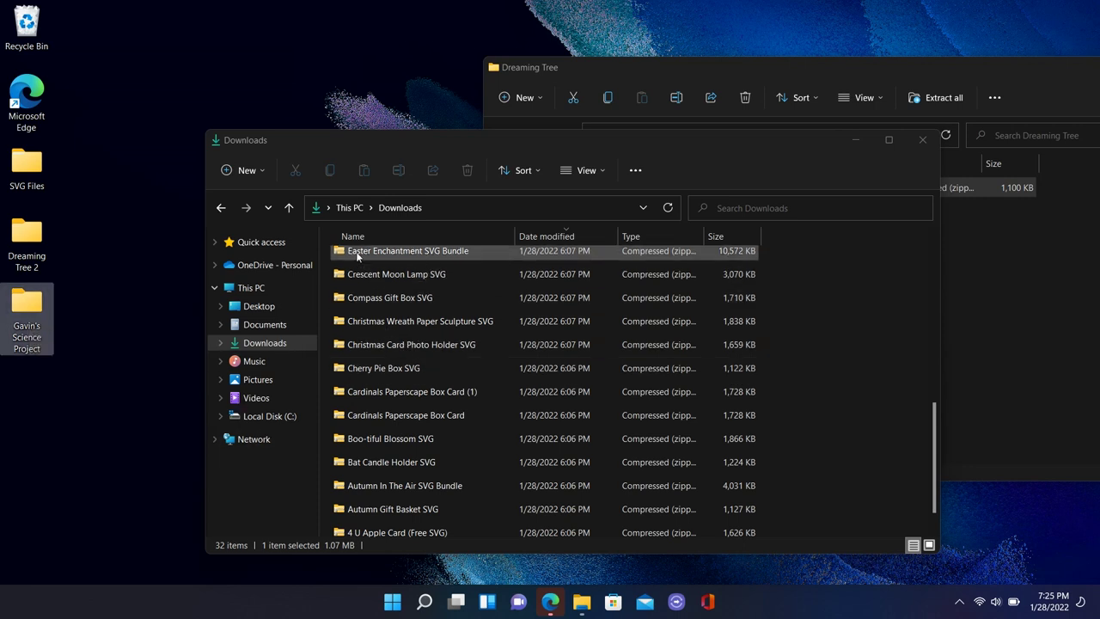
{"action": "left_click", "coordinate": [430, 138]}
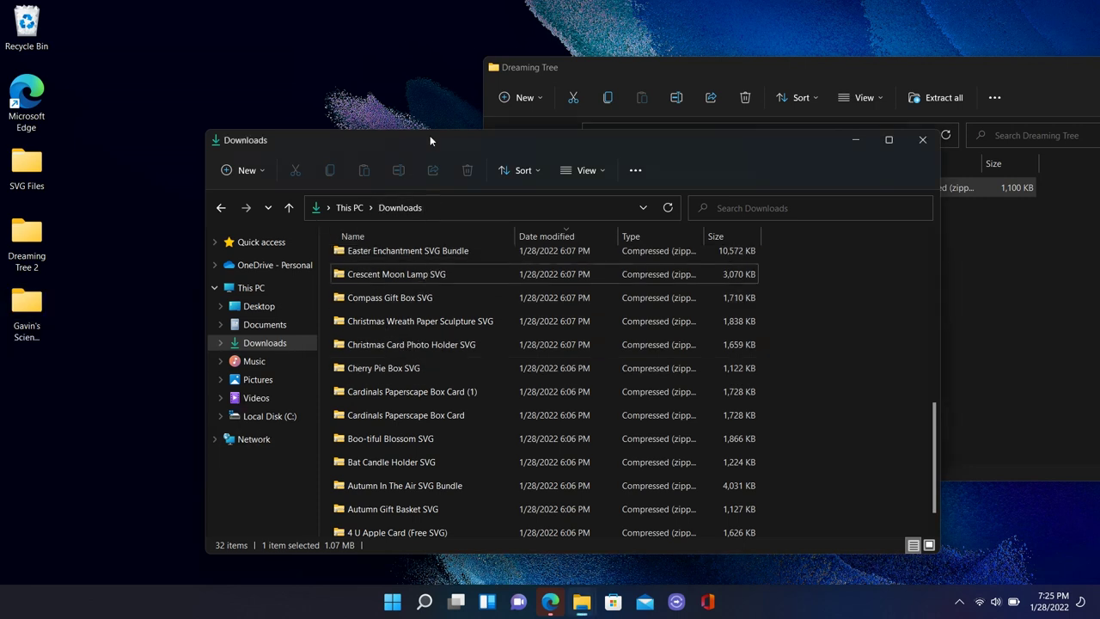
{"action": "left_click", "coordinate": [373, 249]}
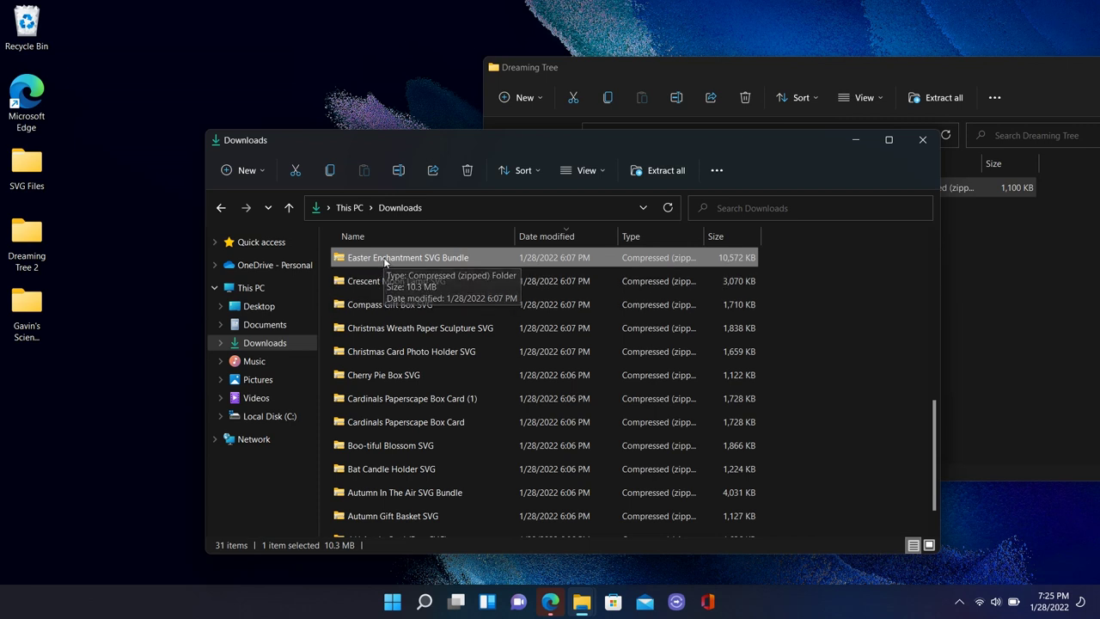
{"action": "left_click", "coordinate": [389, 423], "text": "ctrl"}
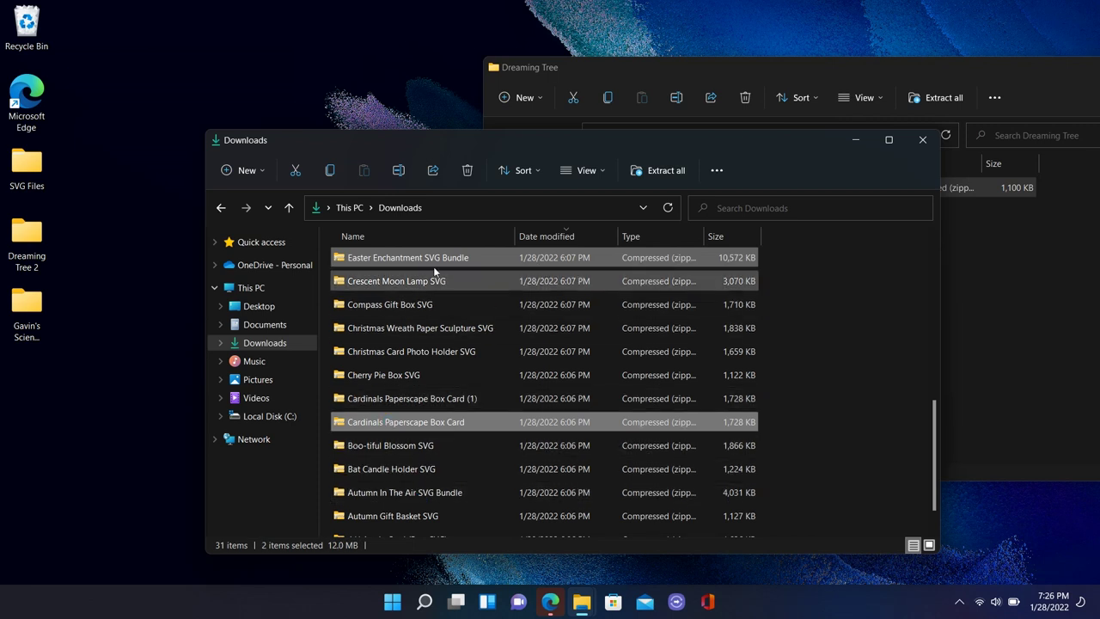
{"action": "left_click", "coordinate": [383, 309], "text": "ctrl"}
{"action": "left_click", "coordinate": [387, 281], "text": "ctrl"}
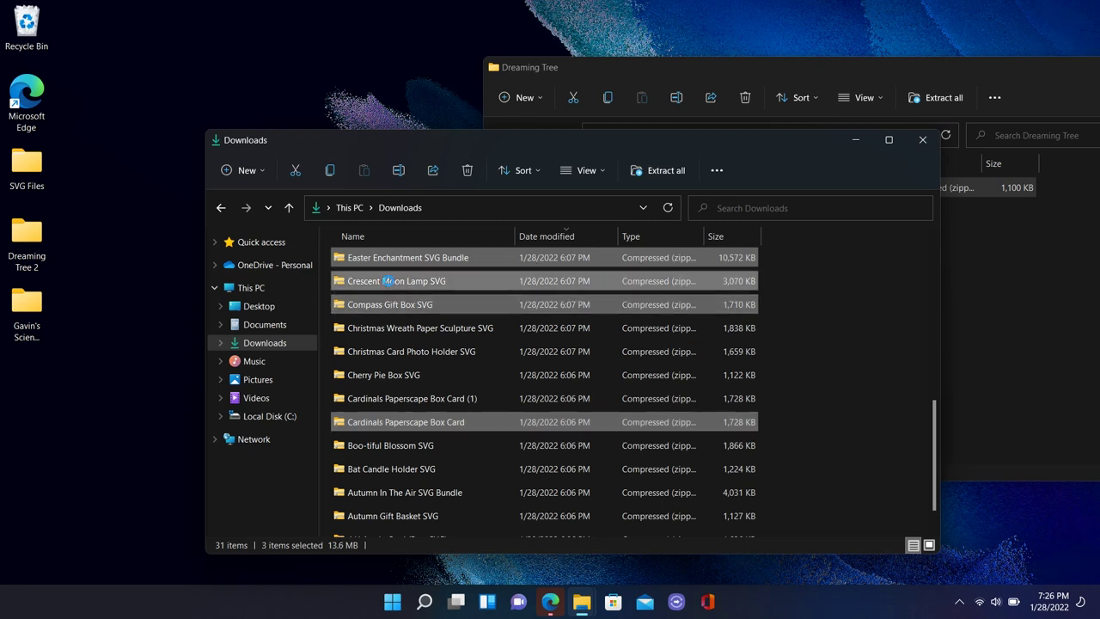
Add the Christmas Wreath, Christmas Card Photo Holder, Cherry Pie Box and Bat Candle Holder zips, then move all eight into Dreaming Tree 2.
{"action": "left_click", "coordinate": [390, 331], "text": "ctrl"}
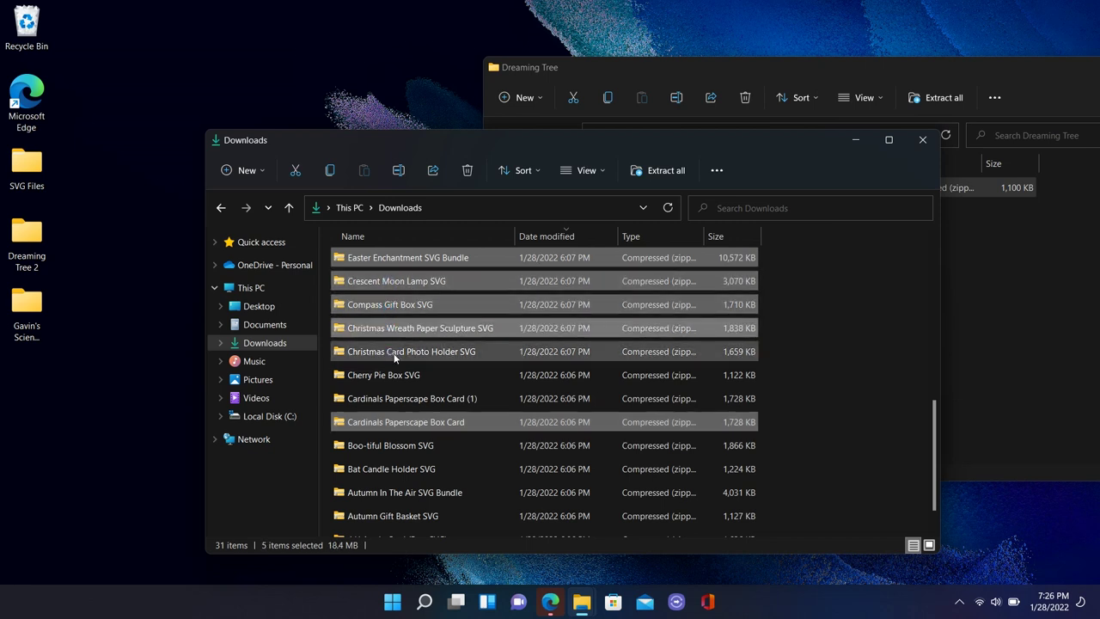
{"action": "left_click", "coordinate": [394, 356], "text": "ctrl"}
{"action": "left_click", "coordinate": [392, 376], "text": "ctrl"}
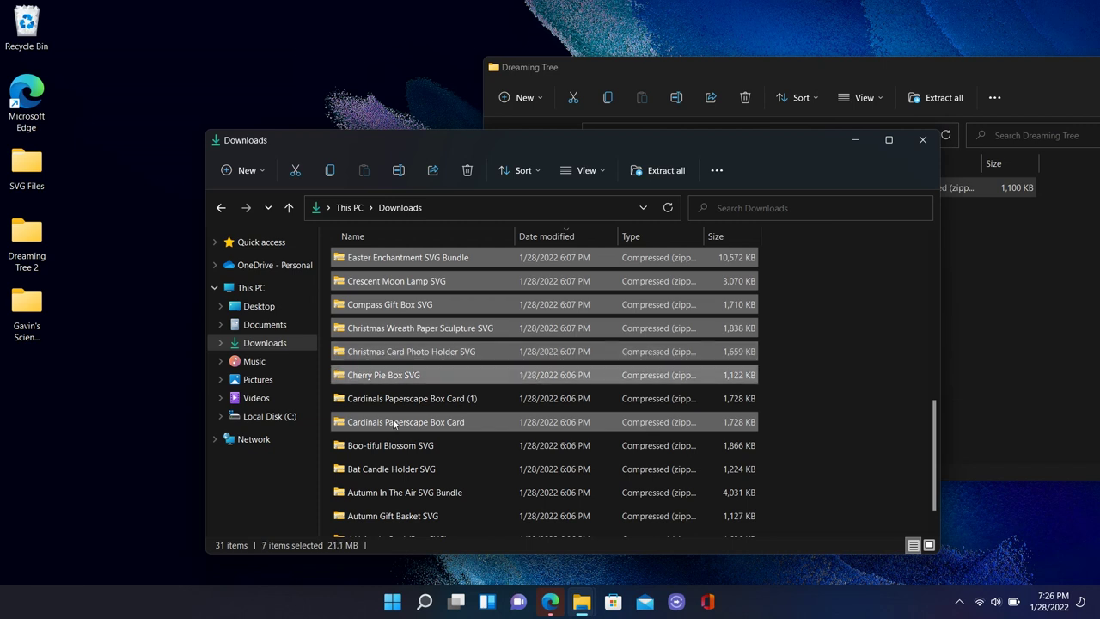
{"action": "left_click", "coordinate": [388, 471], "text": "ctrl"}
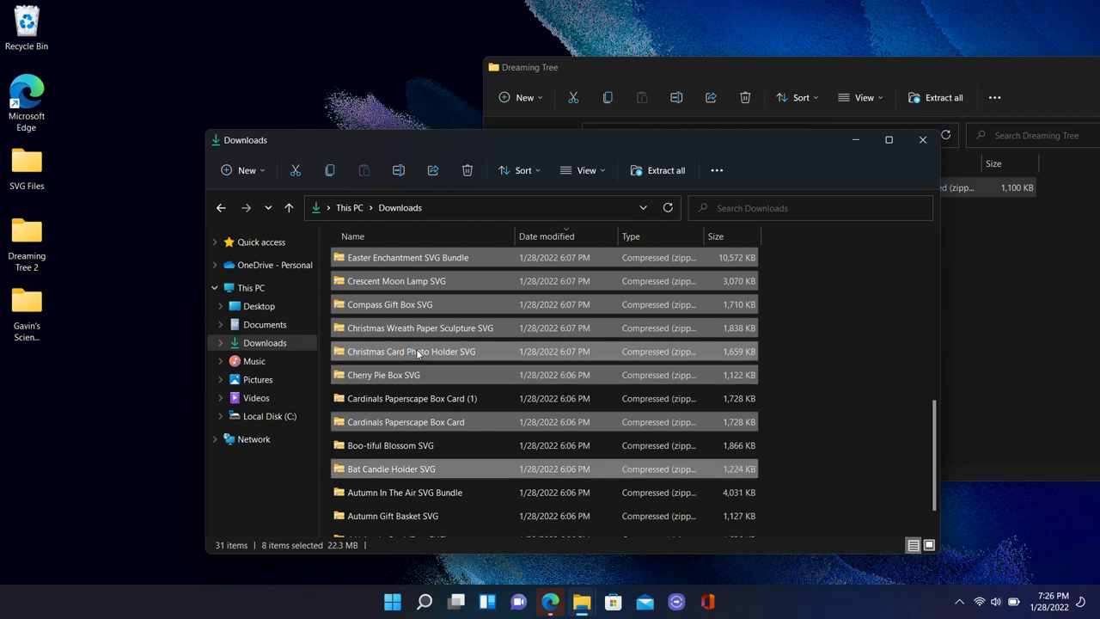
{"action": "left_click_drag", "start_coordinate": [418, 353], "coordinate": [29, 241]}
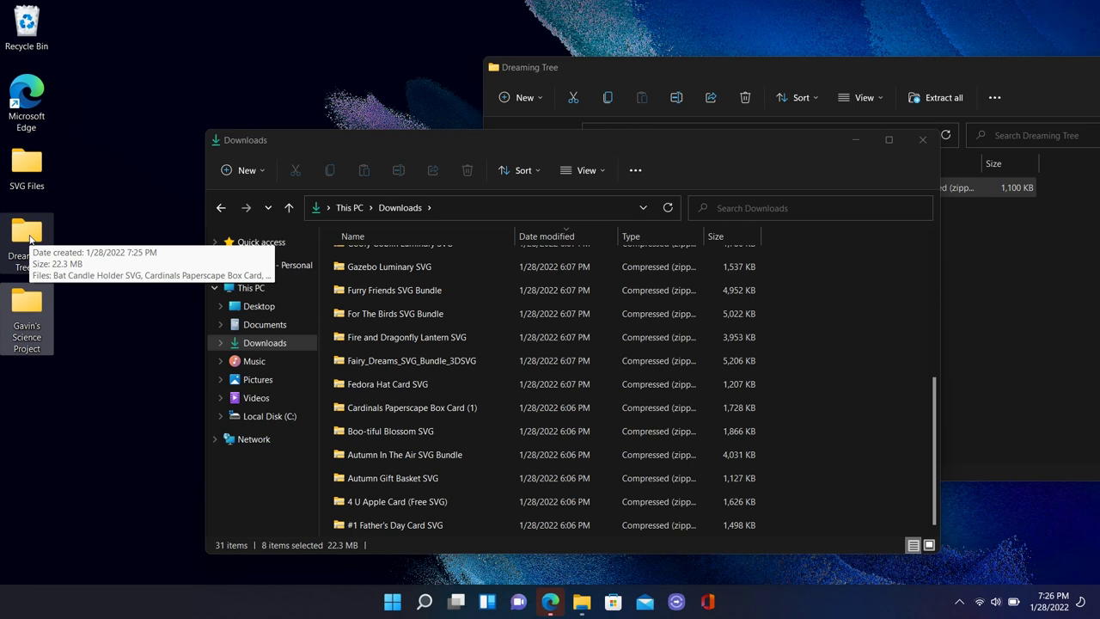
{"action": "left_click", "coordinate": [659, 68]}
Go up to SVG Files, add an 'Another SVG Site' folder beside Dreaming Tree, then bring Downloads forward.
{"action": "left_click_drag", "start_coordinate": [659, 68], "coordinate": [479, 76]}
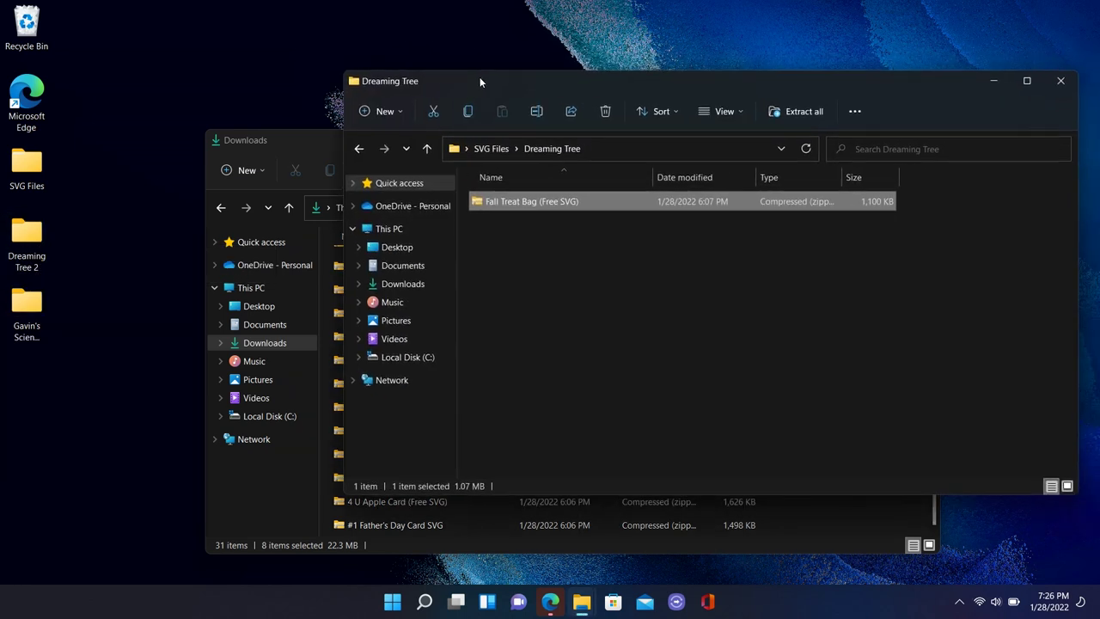
{"action": "left_click", "coordinate": [487, 151]}
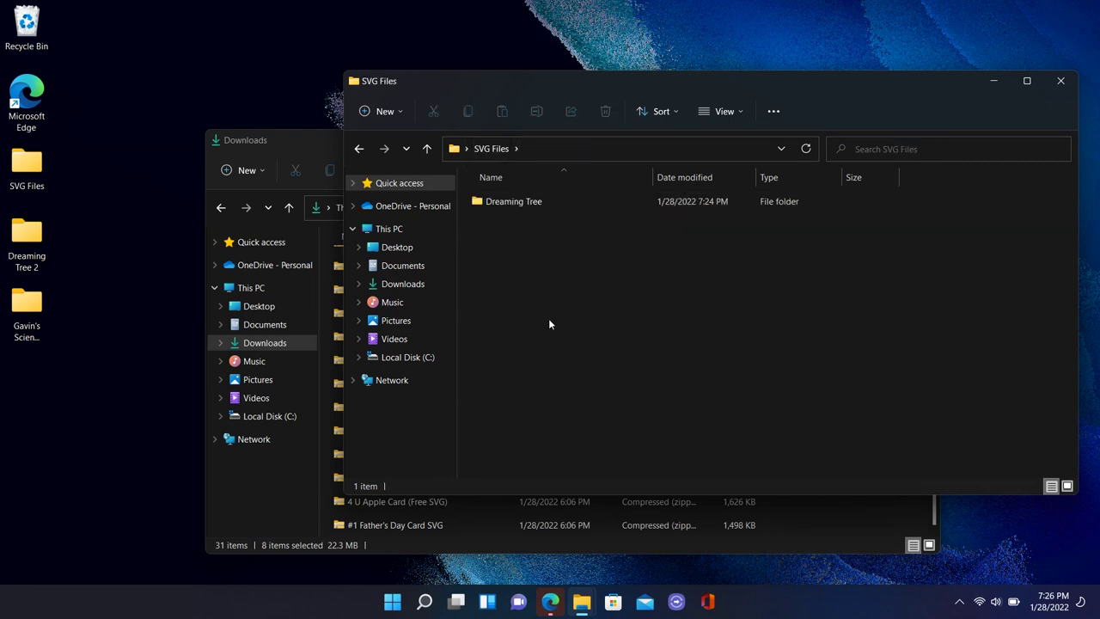
{"action": "right_click", "coordinate": [550, 324]}
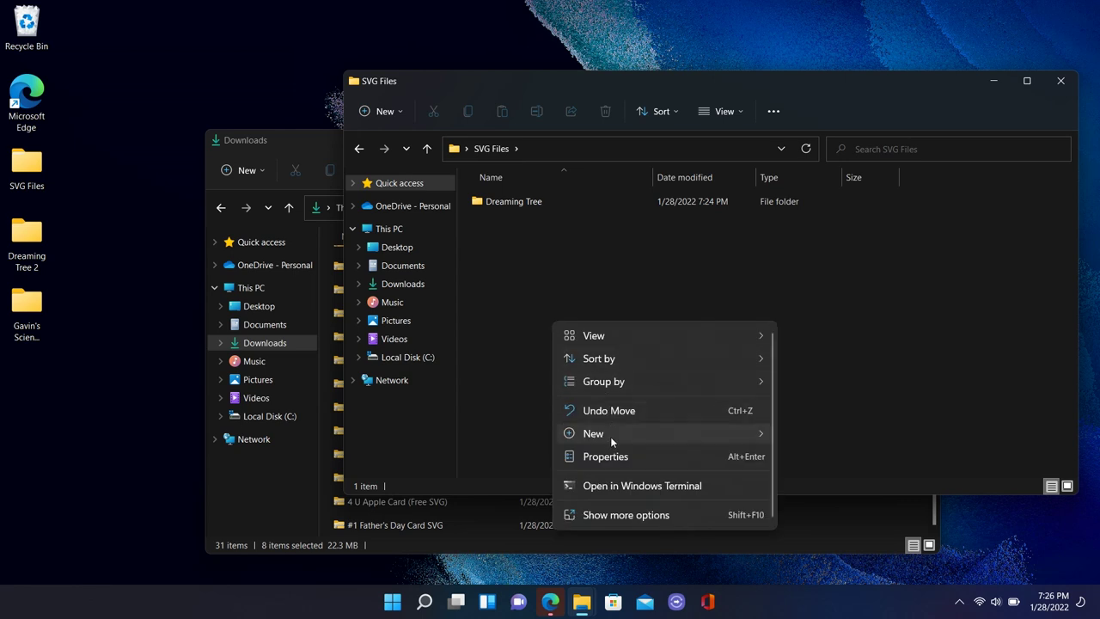
{"action": "mouse_move", "coordinate": [610, 444]}
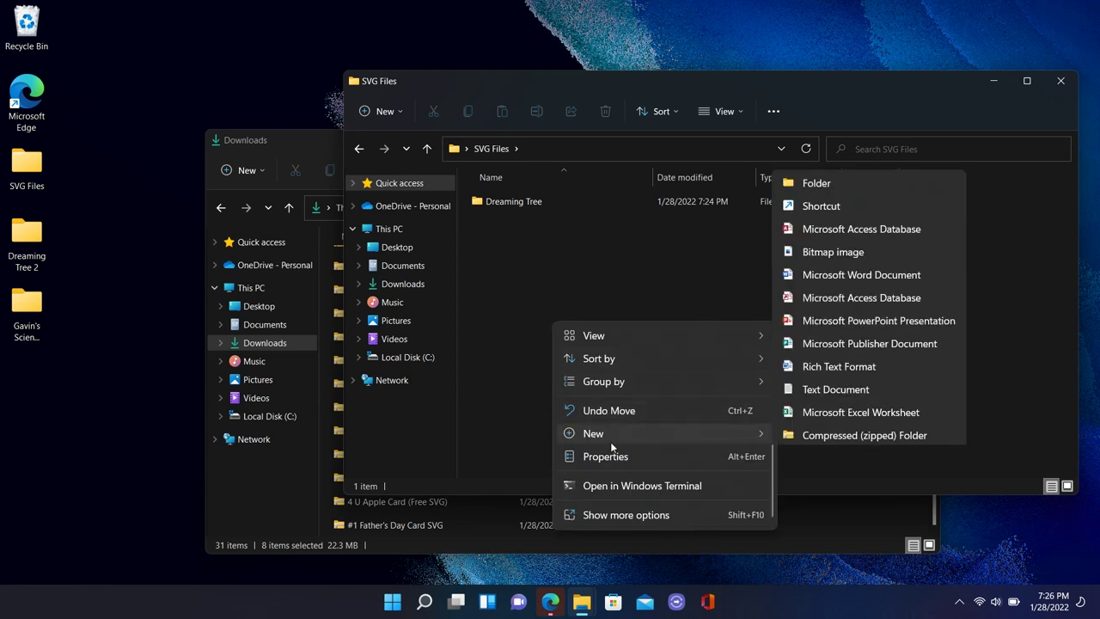
{"action": "left_click", "coordinate": [817, 179]}
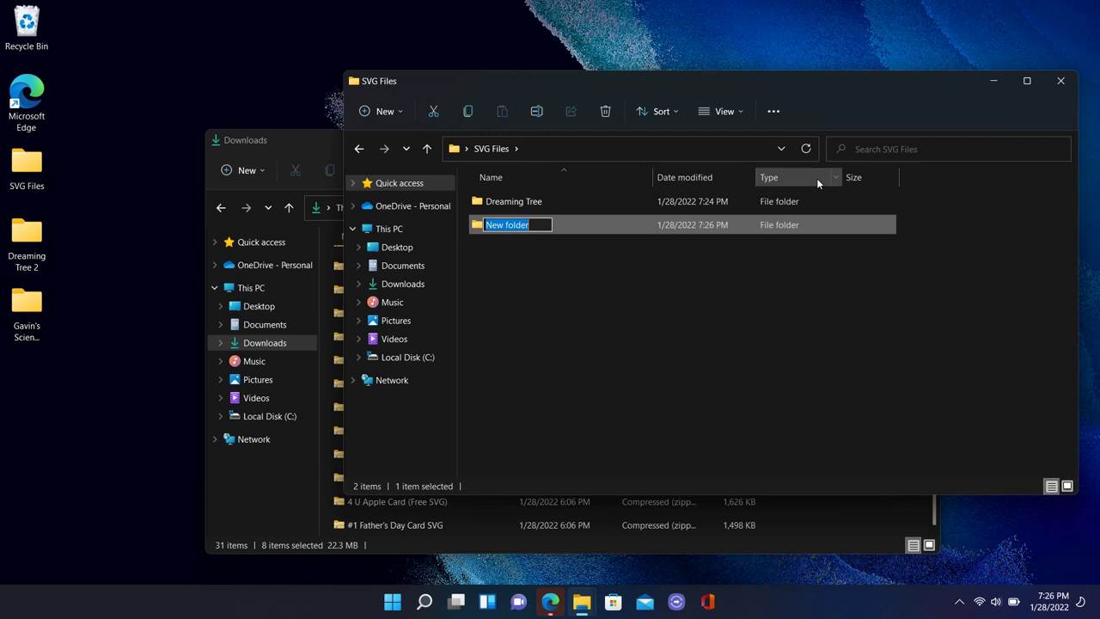
{"action": "type", "text": "Another SVG Site"}
{"action": "key", "text": "Return"}
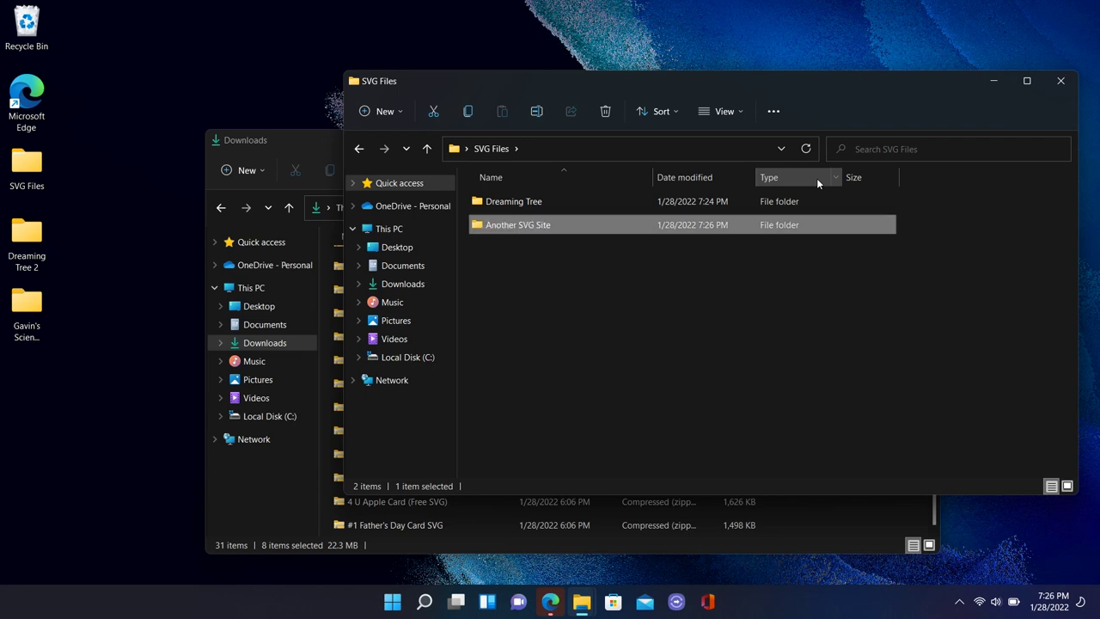
{"action": "left_click", "coordinate": [660, 313]}
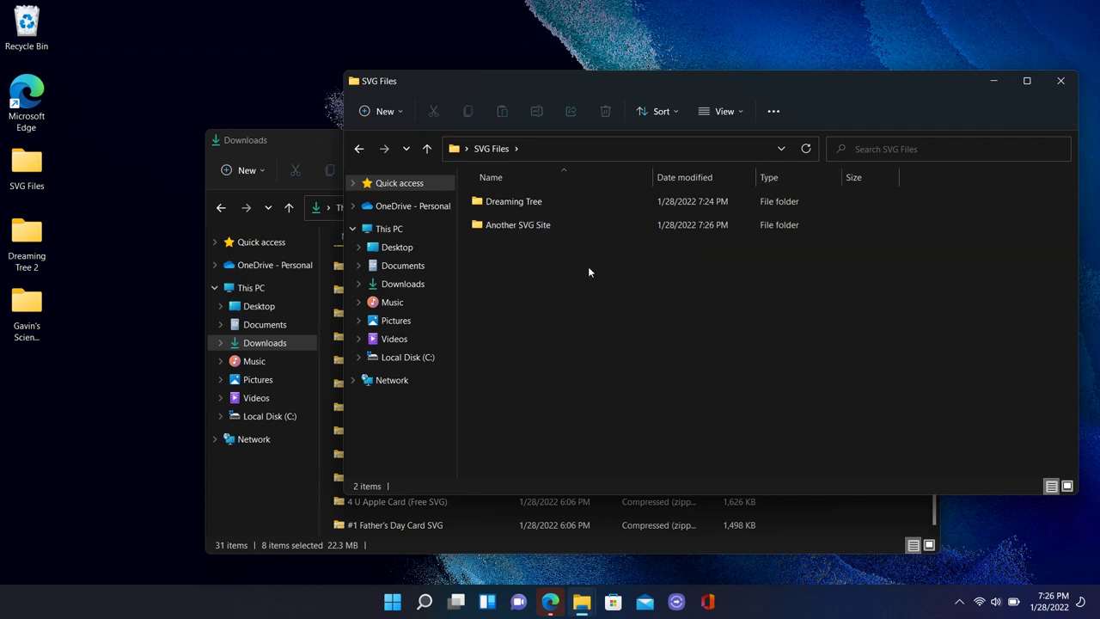
{"action": "left_click", "coordinate": [534, 223]}
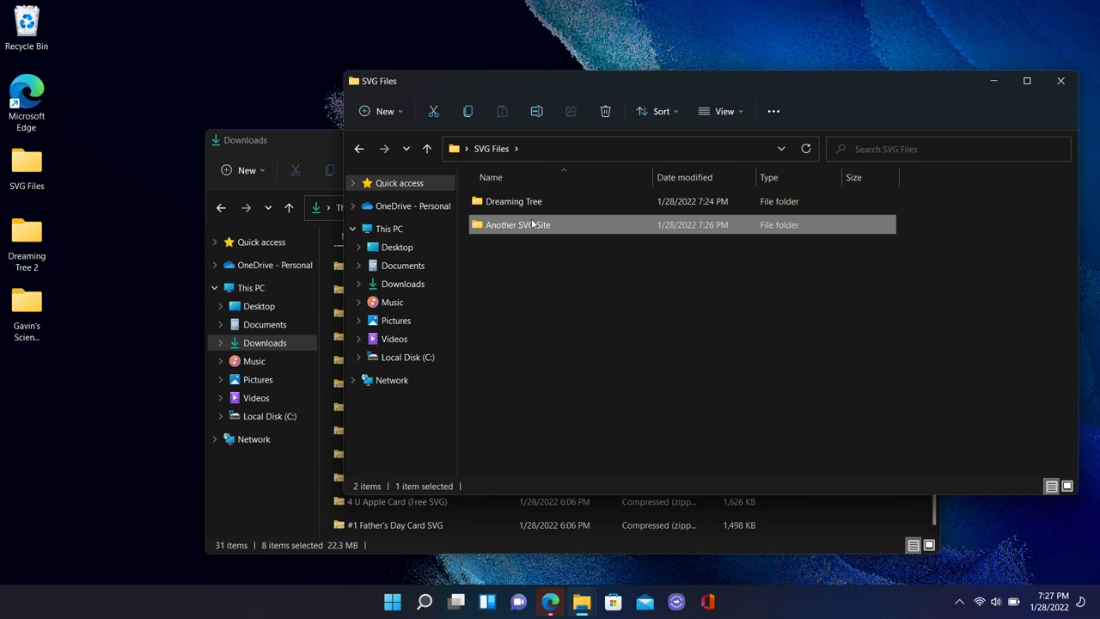
{"action": "left_click", "coordinate": [532, 268]}
{"action": "left_click_drag", "start_coordinate": [293, 151], "coordinate": [258, 335]}
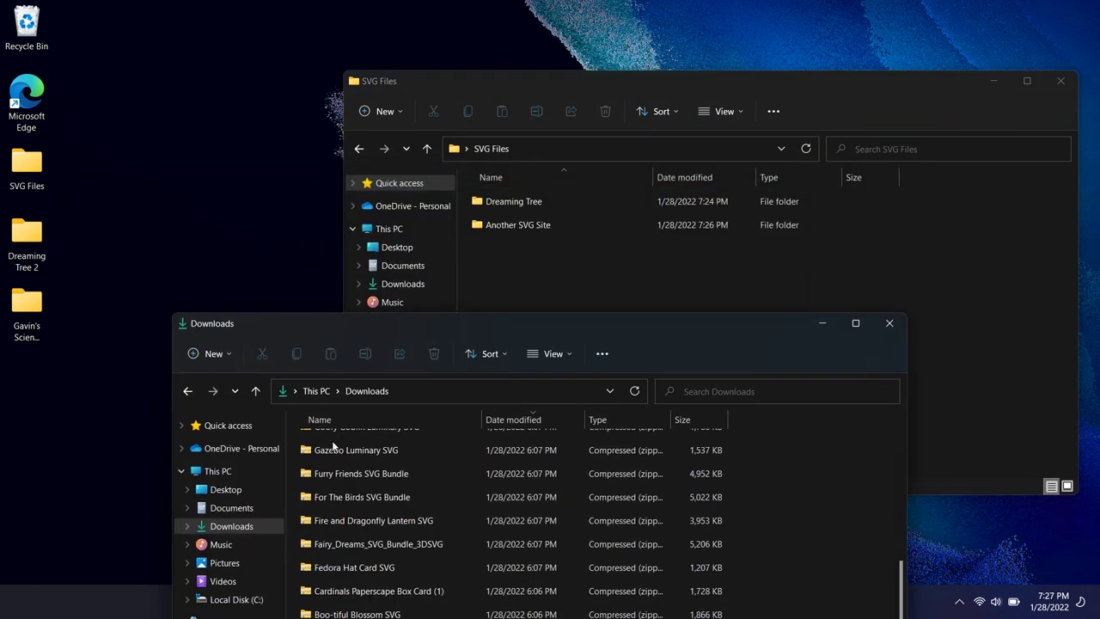
{"action": "mouse_move", "coordinate": [343, 473]}
{"action": "left_mouse_down"}
{"action": "mouse_move", "coordinate": [402, 317]}
{"action": "mouse_move", "coordinate": [514, 264]}
{"action": "mouse_move", "coordinate": [336, 474]}
{"action": "left_mouse_up"}
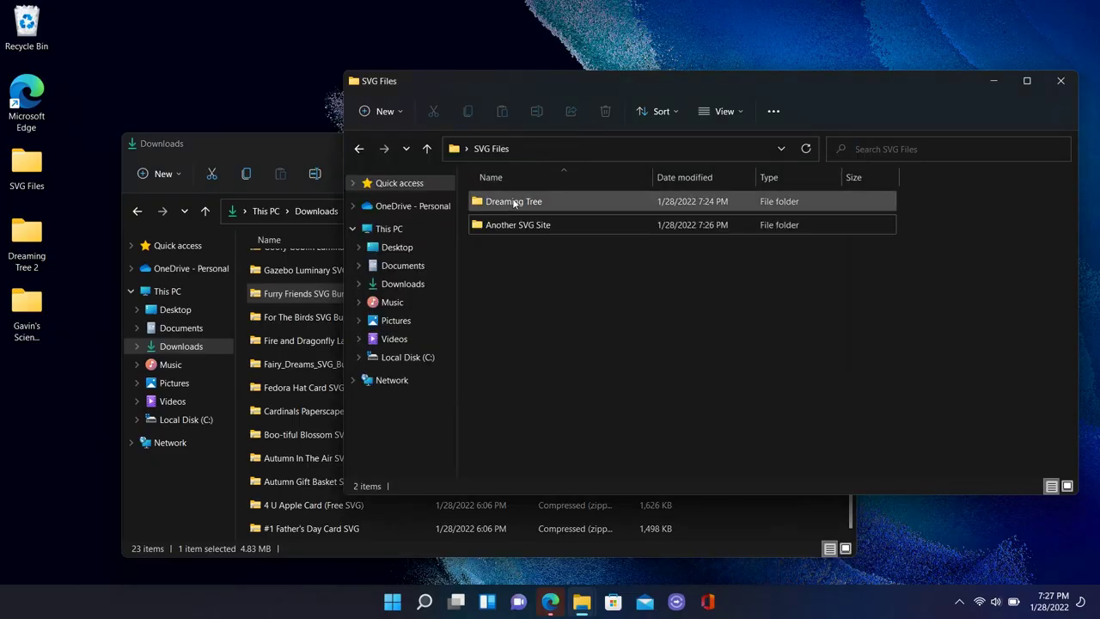
Open Dreaming Tree and move nine zips, Cherry Pie Box through #1 Father's Day Card, into it.
{"action": "left_click", "coordinate": [501, 205]}
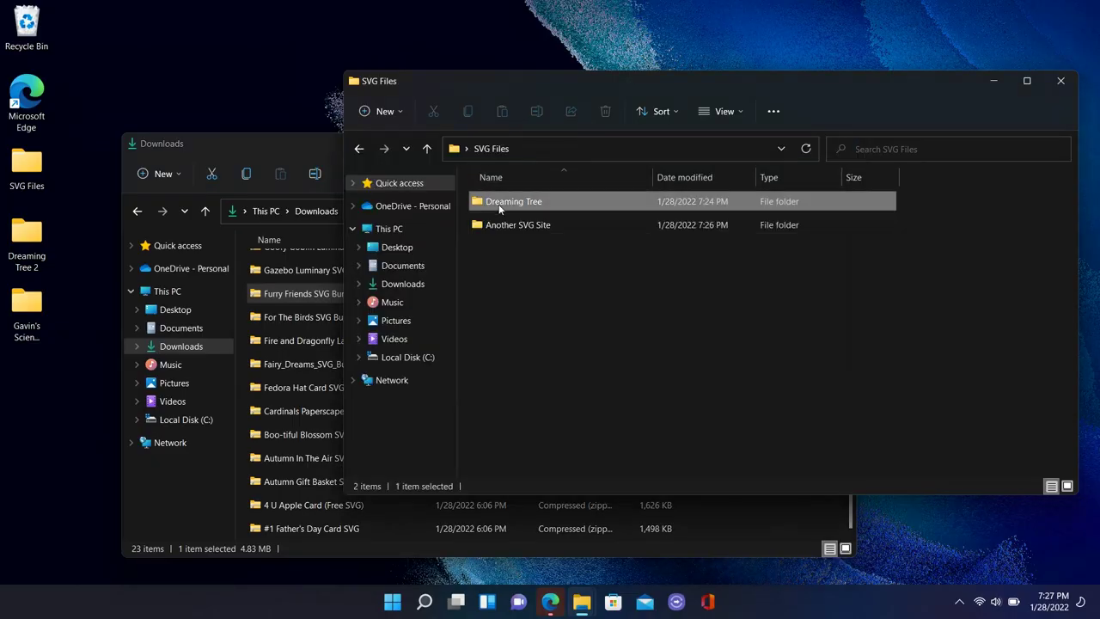
{"action": "double_click", "coordinate": [499, 205]}
{"action": "left_click_drag", "start_coordinate": [541, 77], "coordinate": [795, 66]}
{"action": "left_click_drag", "start_coordinate": [491, 144], "coordinate": [387, 71]}
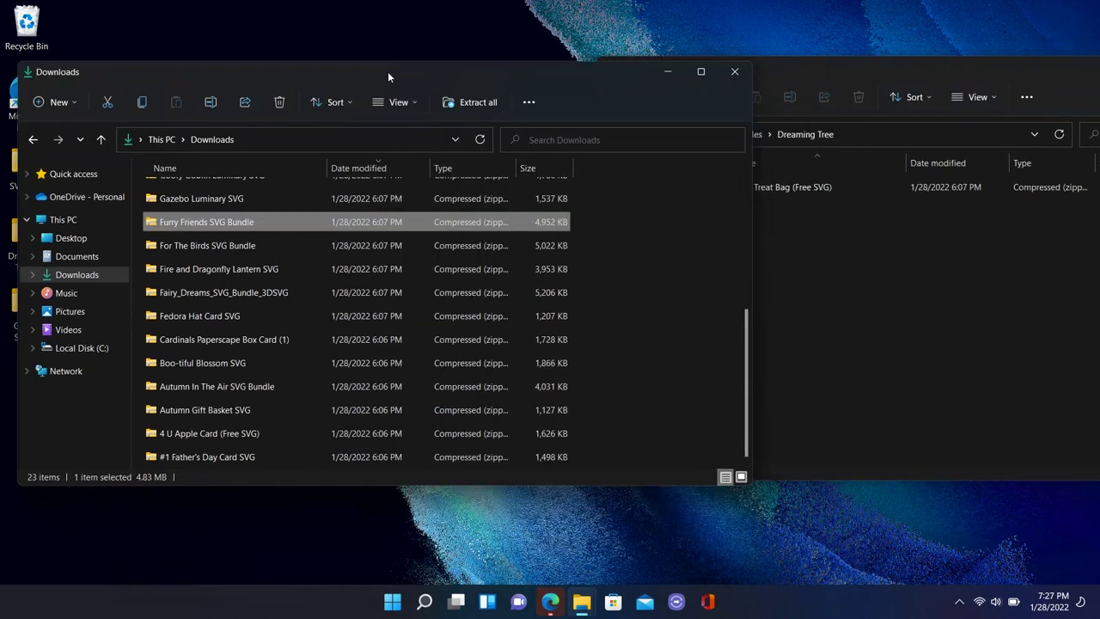
{"action": "scroll", "coordinate": [298, 253], "scroll_direction": "up", "scroll_amount": 4}
{"action": "left_click", "coordinate": [210, 212]}
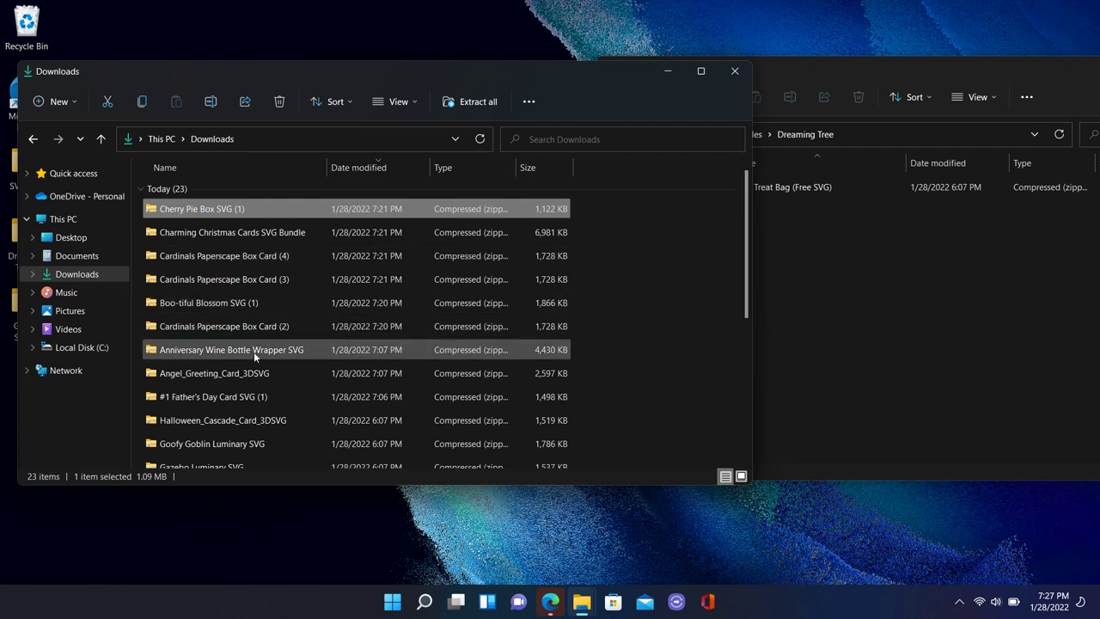
{"action": "left_click", "coordinate": [198, 394], "text": "shift"}
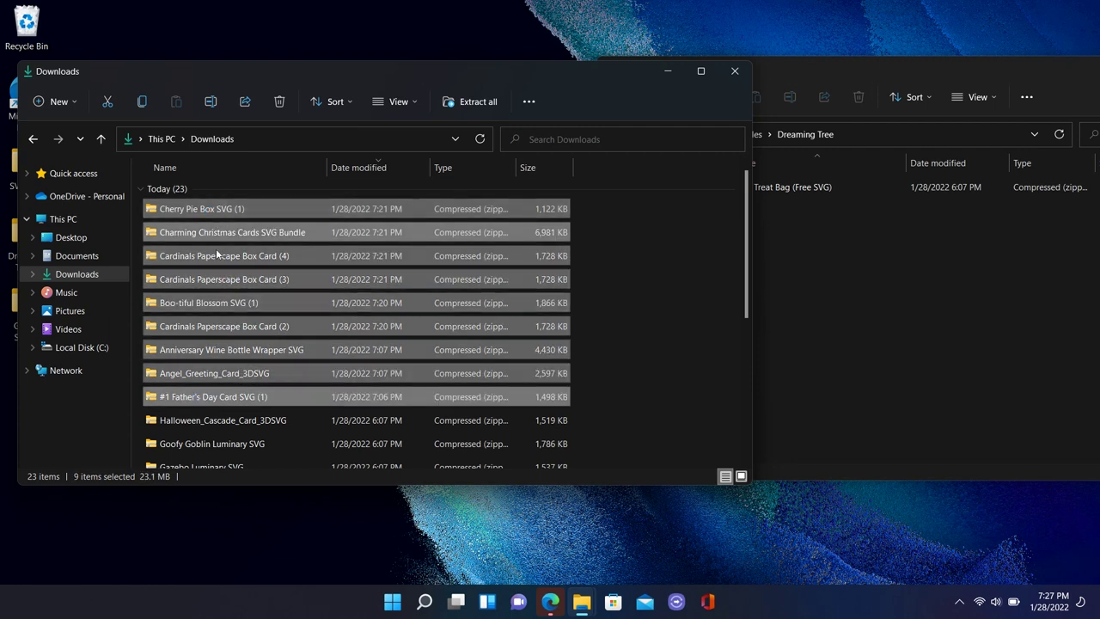
{"action": "left_click_drag", "start_coordinate": [220, 398], "coordinate": [841, 289]}
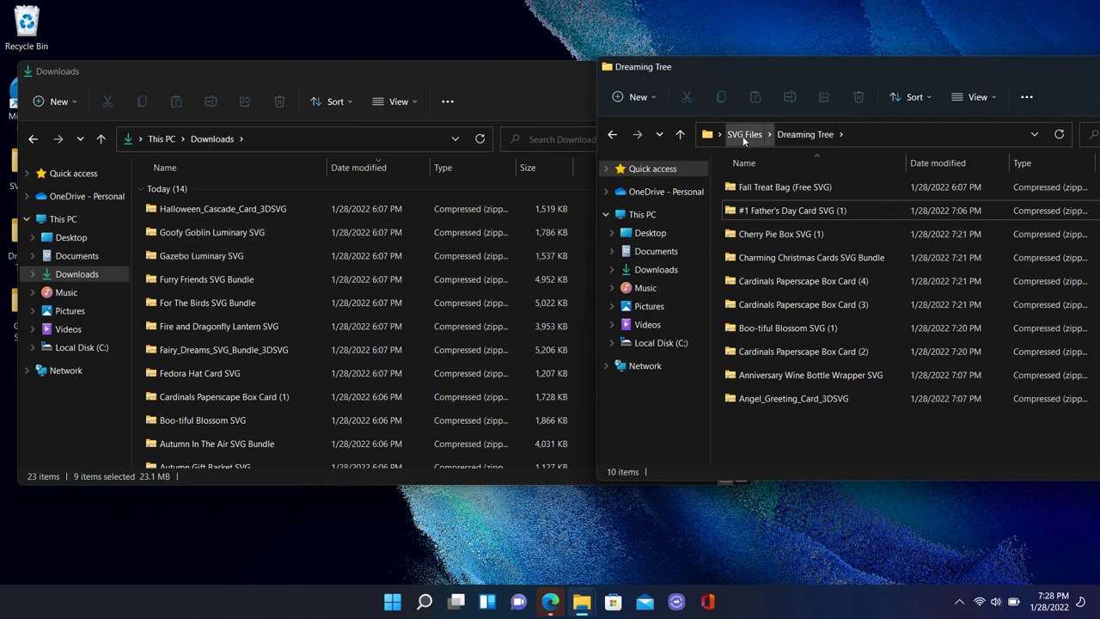
Move the 14 remaining zips, from Halloween_Cascade_Card_3DSVG onward, into Dreaming Tree.
{"action": "left_click", "coordinate": [280, 211]}
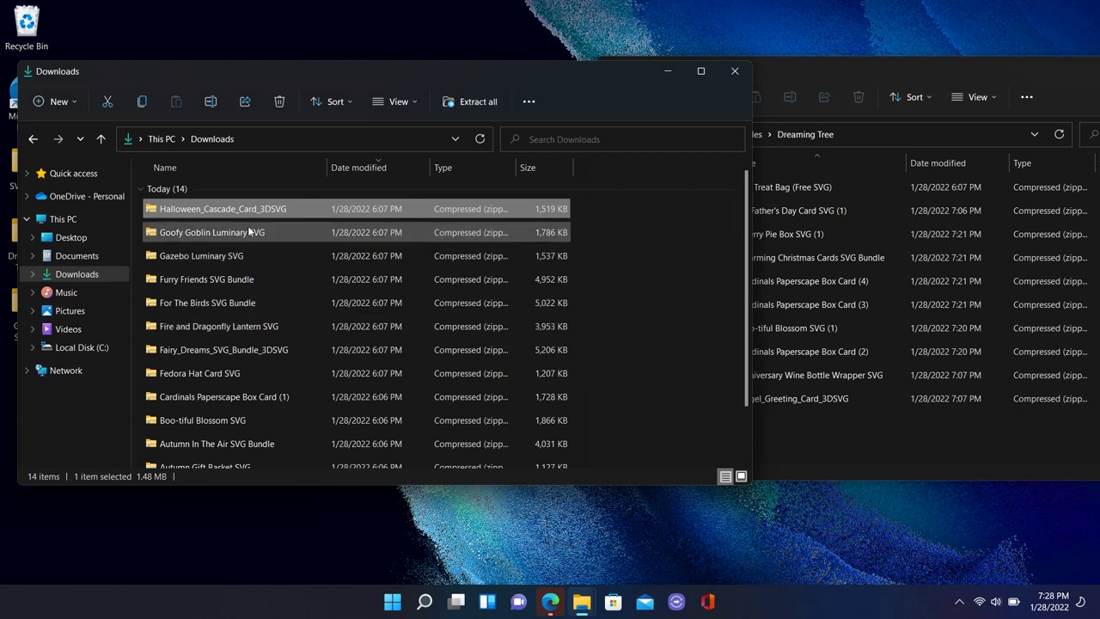
{"action": "scroll", "coordinate": [260, 298], "scroll_direction": "down", "scroll_amount": 1}
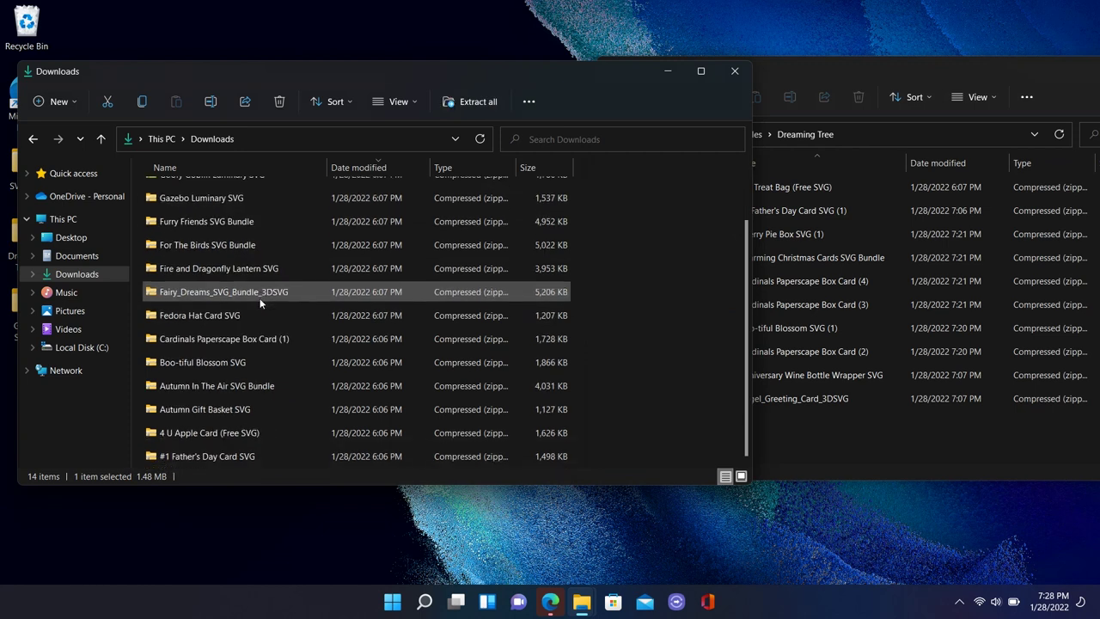
{"action": "left_click", "coordinate": [226, 457], "text": "shift"}
{"action": "left_click_drag", "start_coordinate": [282, 292], "coordinate": [874, 435]}
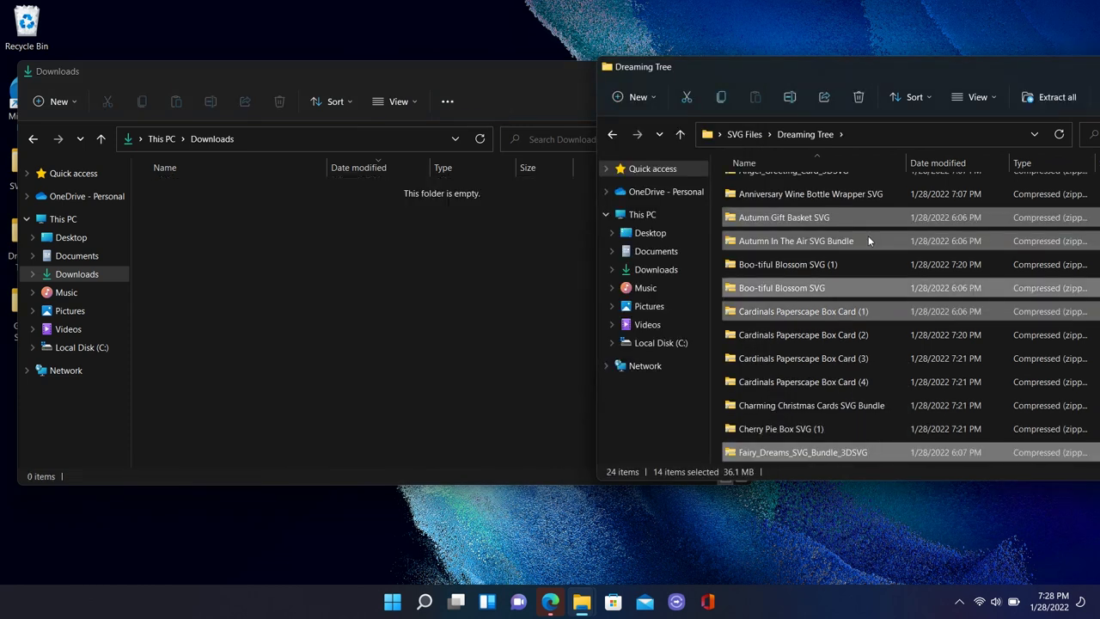
Open Dreaming Tree 2 and move all eight of its zips into Dreaming Tree.
{"action": "left_click_drag", "start_coordinate": [808, 69], "coordinate": [603, 159]}
{"action": "left_click", "coordinate": [570, 80]}
{"action": "left_click_drag", "start_coordinate": [531, 79], "coordinate": [683, 79]}
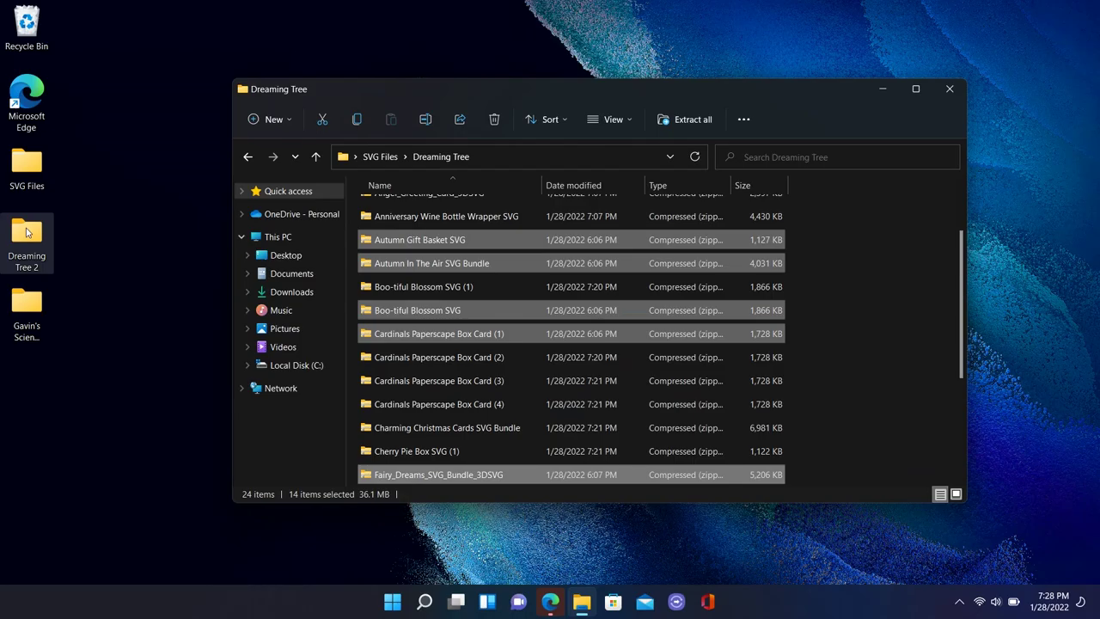
{"action": "double_click", "coordinate": [26, 232]}
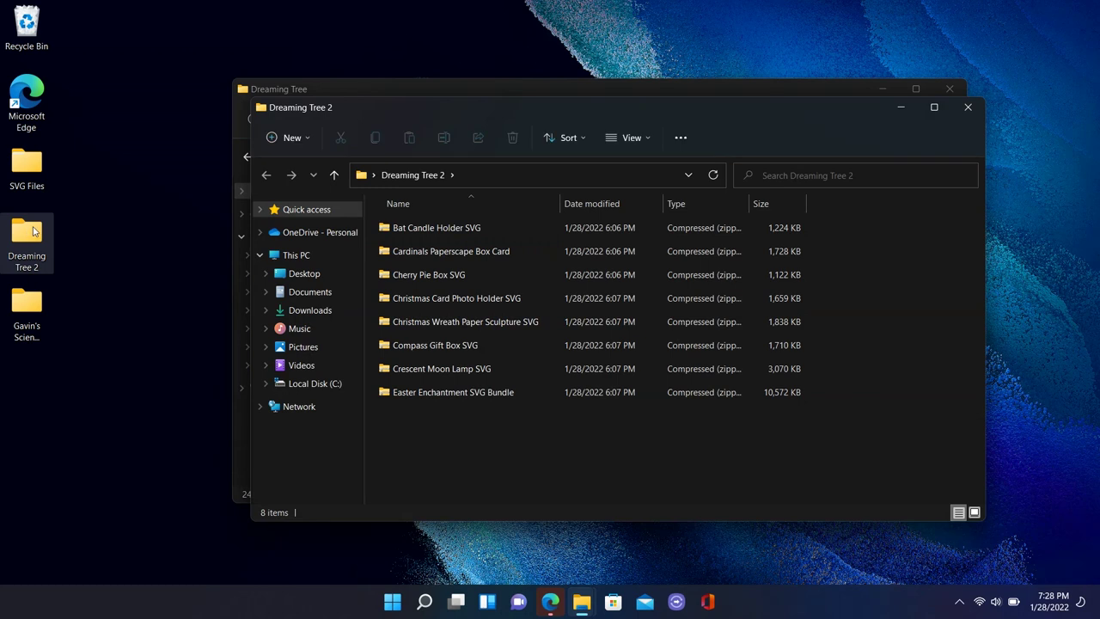
{"action": "left_click_drag", "start_coordinate": [540, 111], "coordinate": [925, 149]}
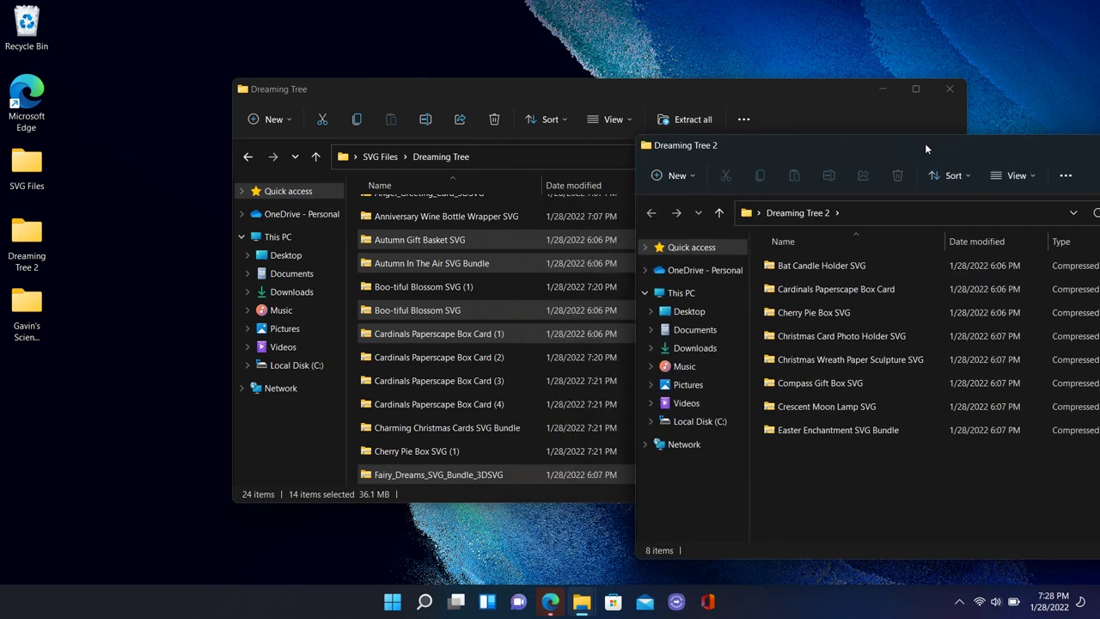
{"action": "left_click_drag", "start_coordinate": [864, 504], "coordinate": [812, 333]}
{"action": "left_click_drag", "start_coordinate": [794, 249], "coordinate": [794, 257]}
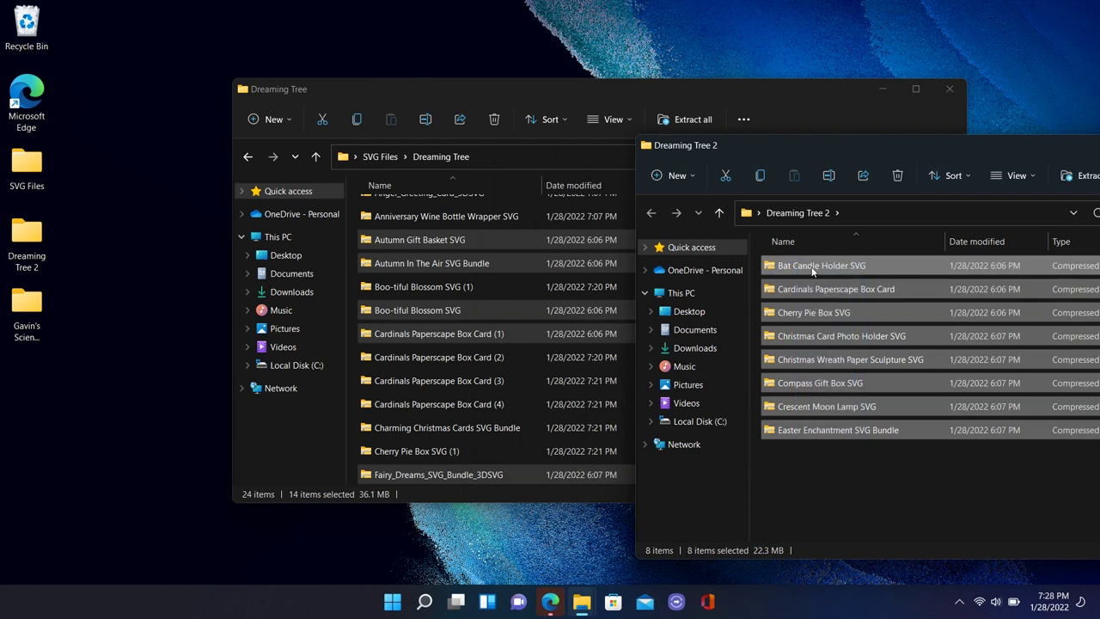
{"action": "left_click_drag", "start_coordinate": [817, 266], "coordinate": [492, 374]}
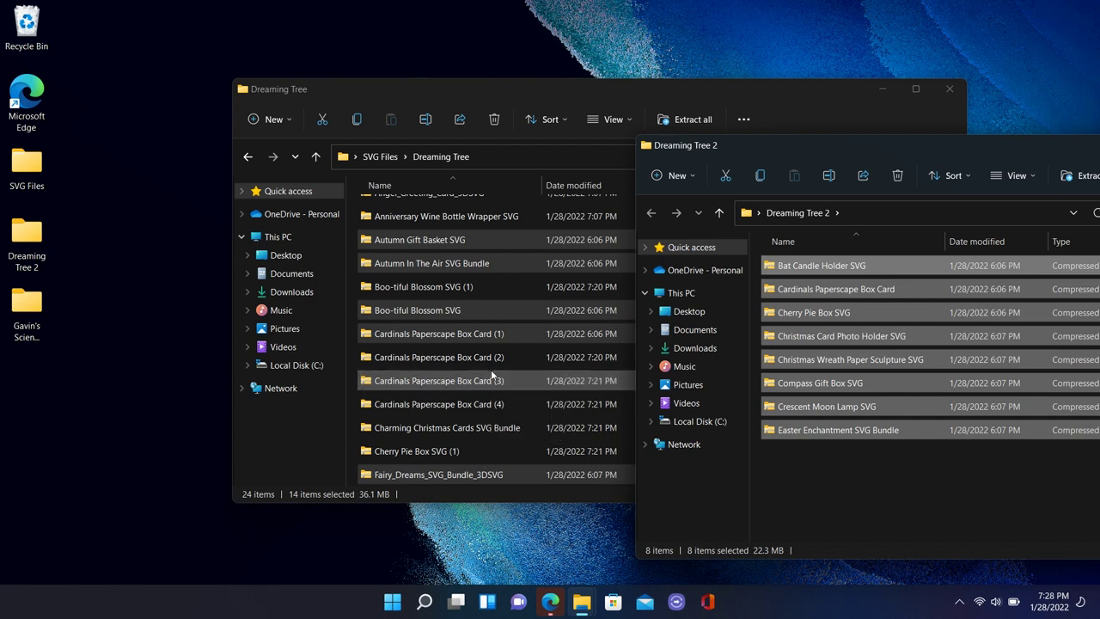
Close the emptied Dreaming Tree 2, send its folder to the Recycle Bin, and close Dreaming Tree.
{"action": "left_click_drag", "start_coordinate": [866, 151], "coordinate": [562, 131]}
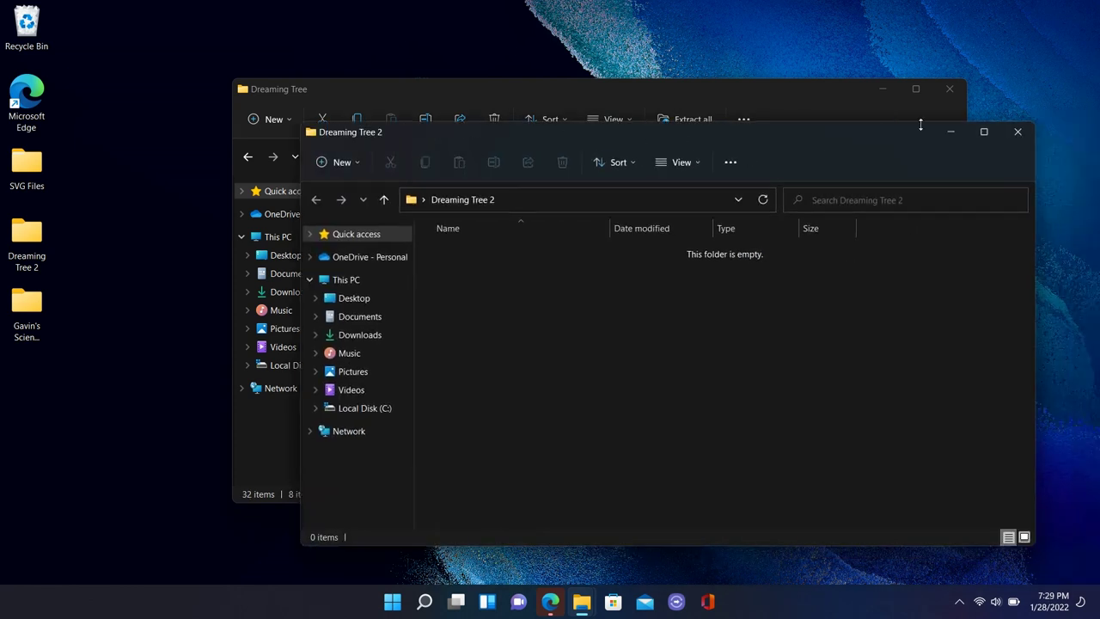
{"action": "left_click", "coordinate": [1017, 132]}
{"action": "left_click_drag", "start_coordinate": [30, 233], "coordinate": [12, 22]}
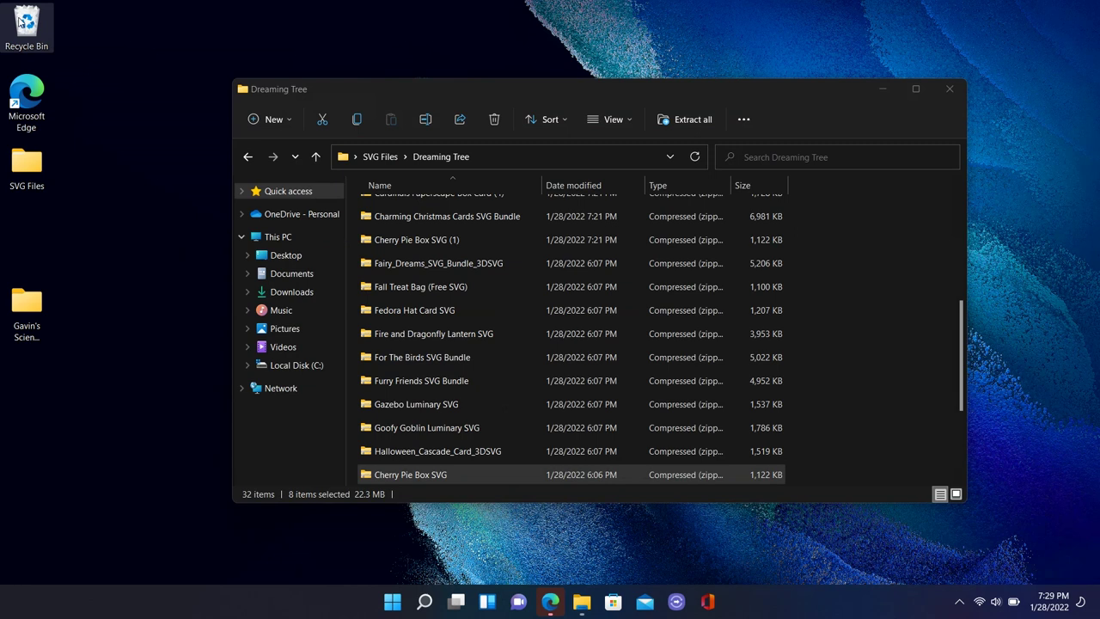
{"action": "left_click", "coordinate": [954, 91]}
{"action": "left_click_drag", "start_coordinate": [29, 310], "coordinate": [29, 21]}
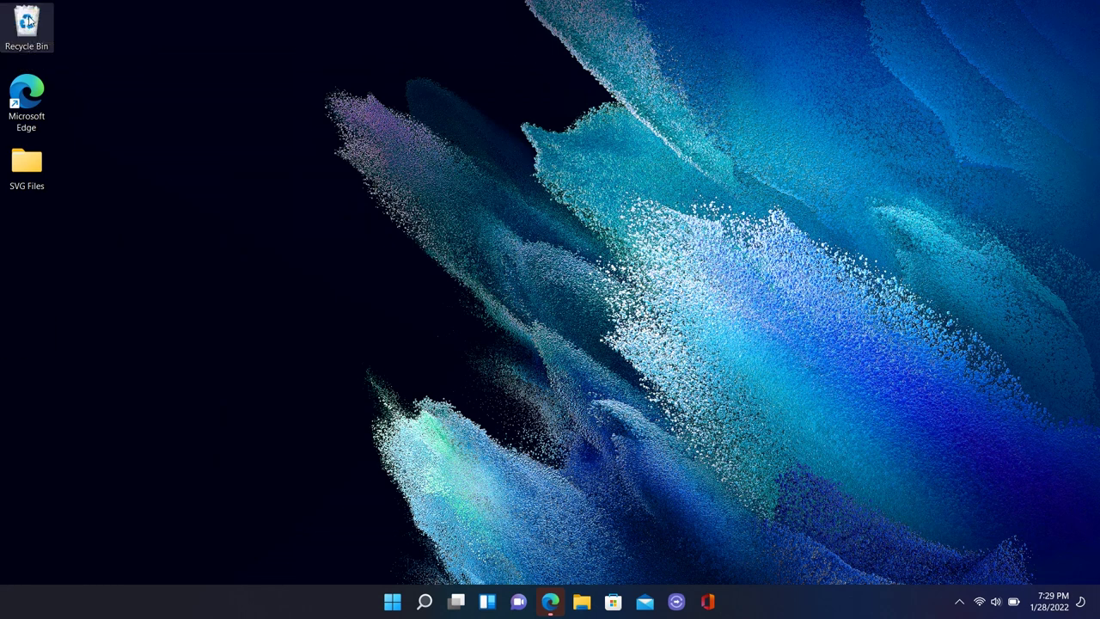
Open the desktop SVG Files folder and select its Dreaming Tree subfolder.
{"action": "double_click", "coordinate": [24, 163]}
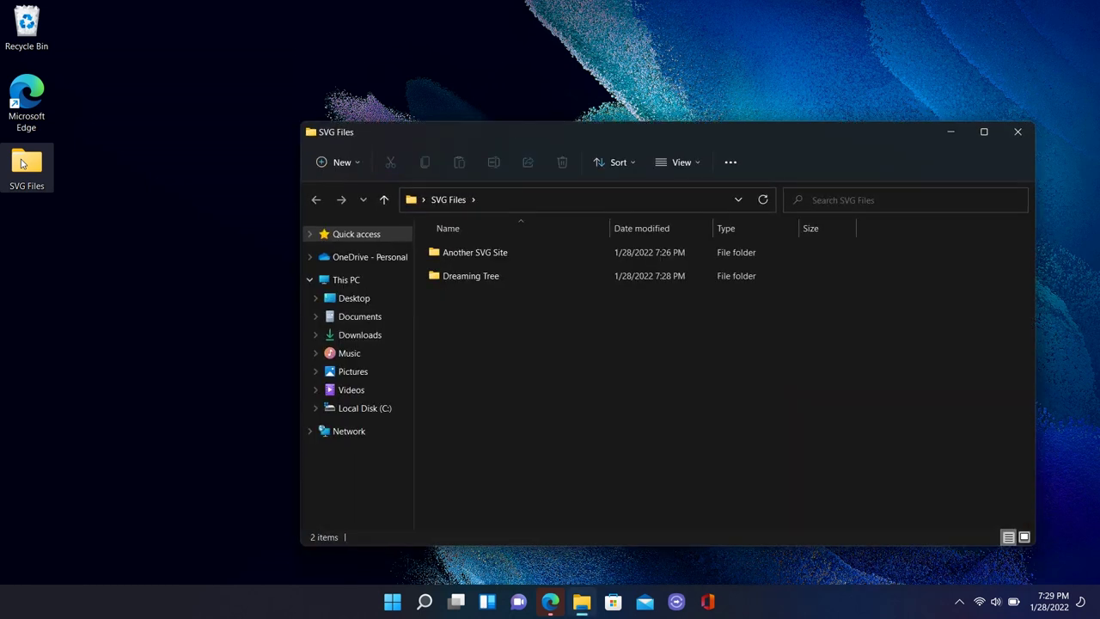
{"action": "left_click_drag", "start_coordinate": [498, 131], "coordinate": [299, 103]}
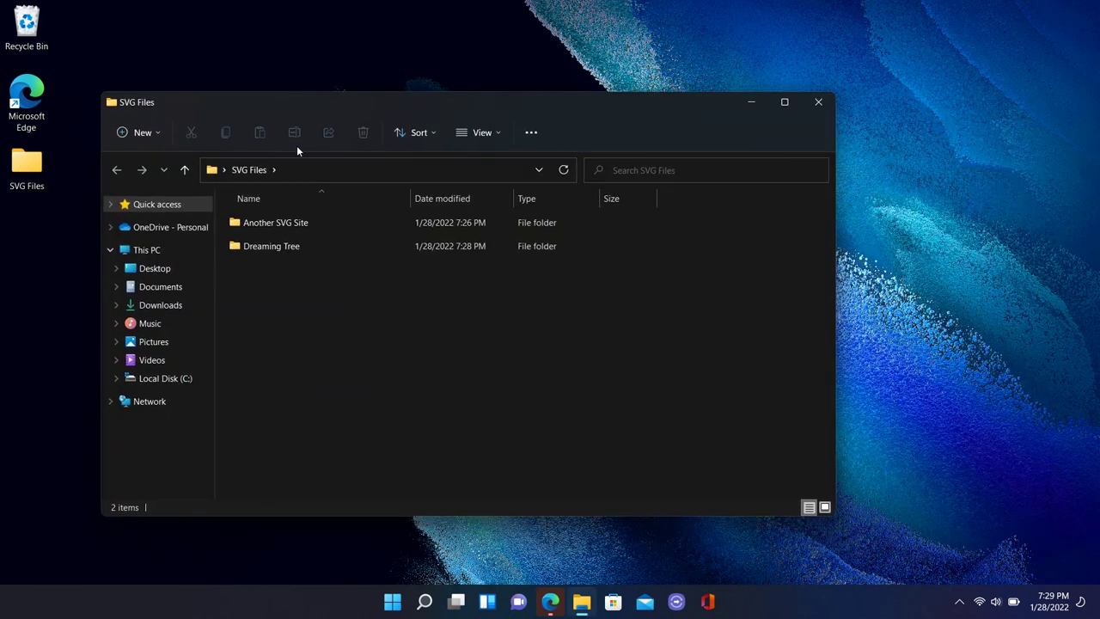
{"action": "left_click", "coordinate": [277, 247]}
{"action": "left_click", "coordinate": [277, 247]}
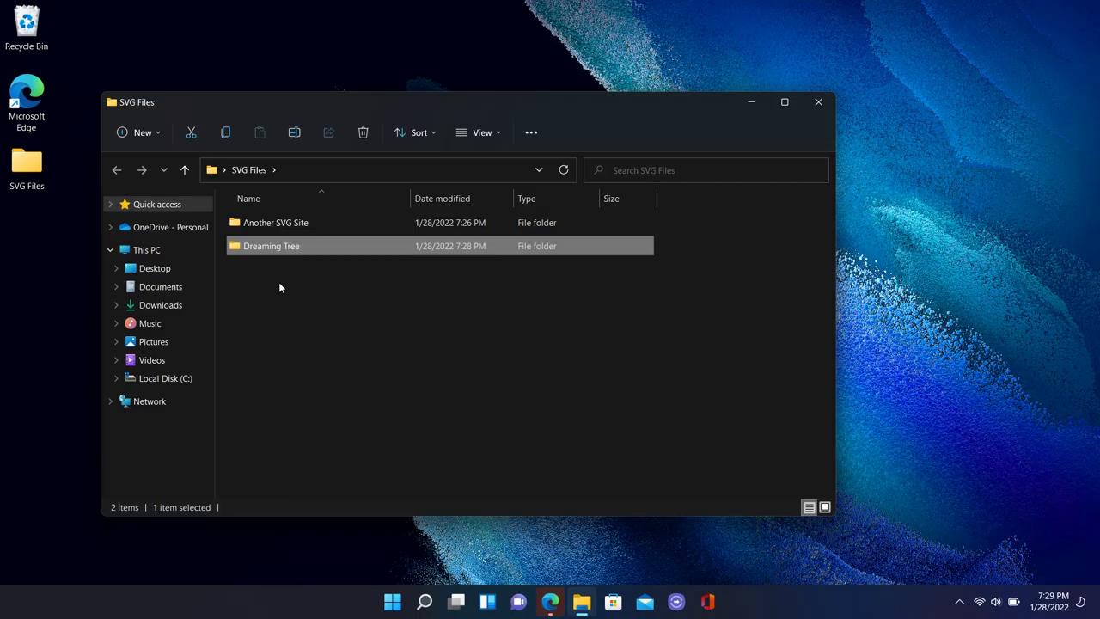
Clear the selection and open the empty Another SVG Site folder.
{"action": "left_click", "coordinate": [279, 284]}
{"action": "double_click", "coordinate": [271, 224]}
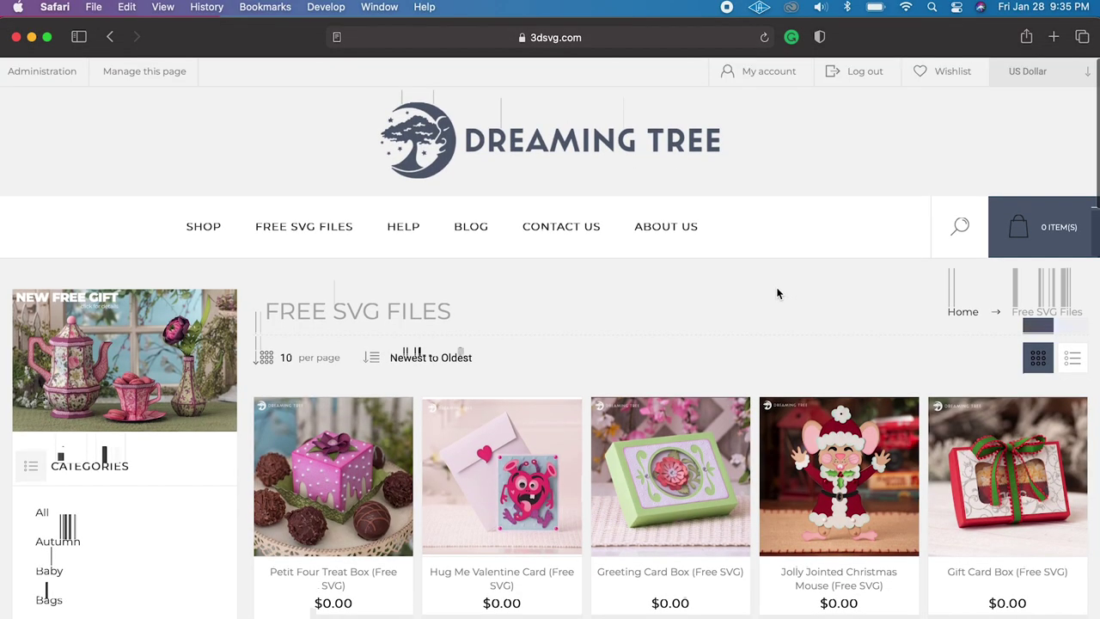
Browse to page 3 of Dreaming Tree's Free SVG Files, then go to My account.
{"action": "left_click", "coordinate": [302, 237]}
{"action": "scroll", "coordinate": [656, 338], "scroll_direction": "down", "scroll_amount": 5}
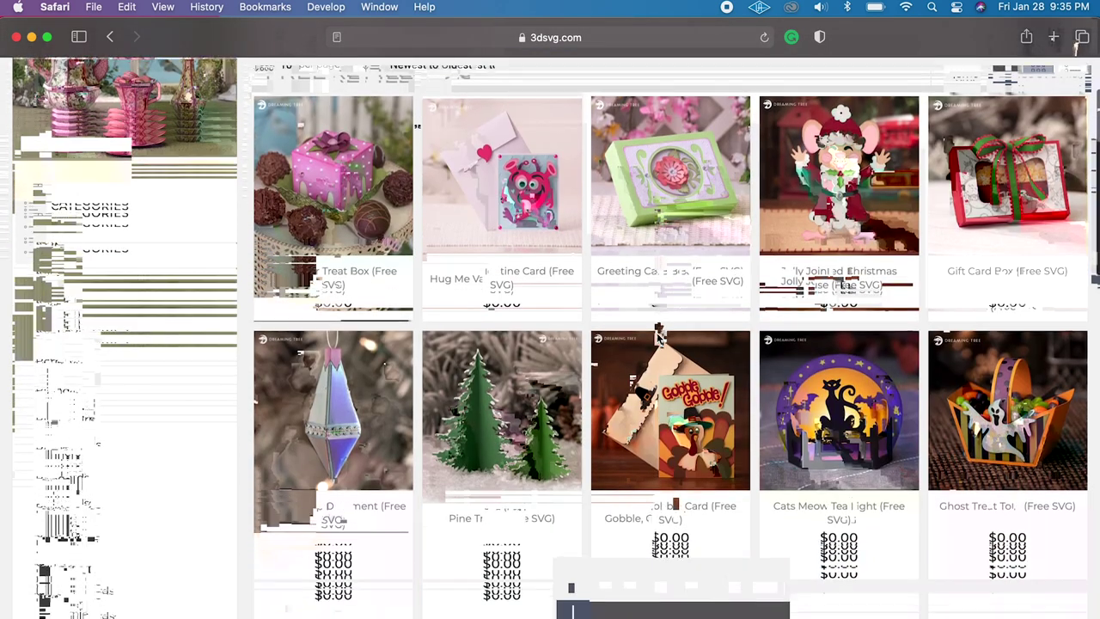
{"action": "left_click", "coordinate": [631, 557]}
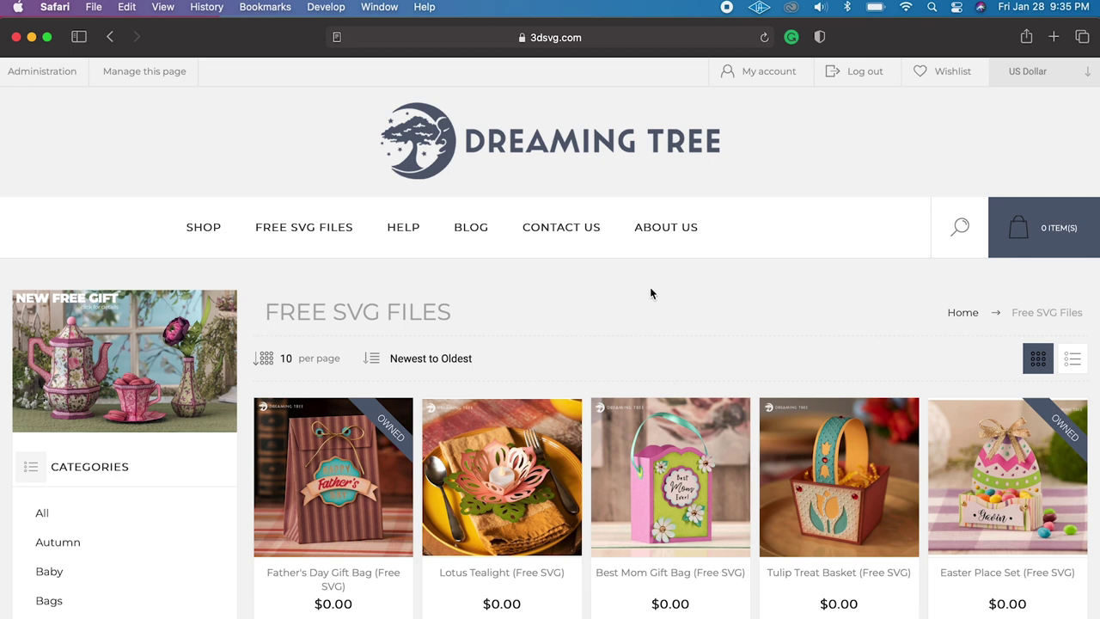
{"action": "left_click", "coordinate": [777, 78]}
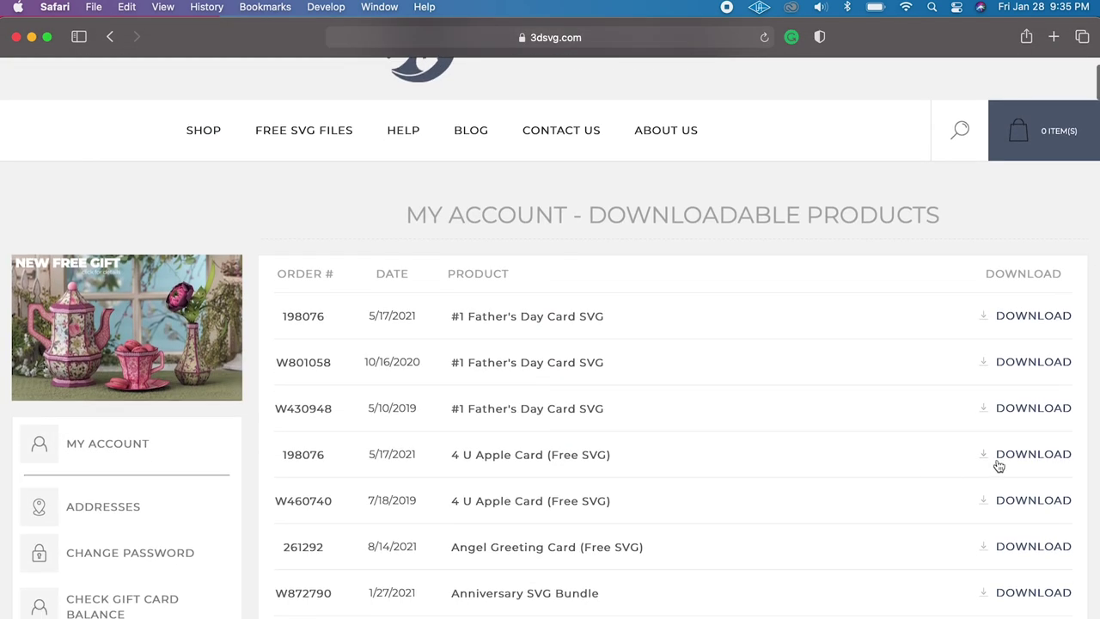
Download two 4 U Apple Card copies, Angel Greeting Card, Anniversary Bundle and Autumn Gift Basket zips.
{"action": "left_click", "coordinate": [1013, 456]}
{"action": "left_click", "coordinate": [1018, 497]}
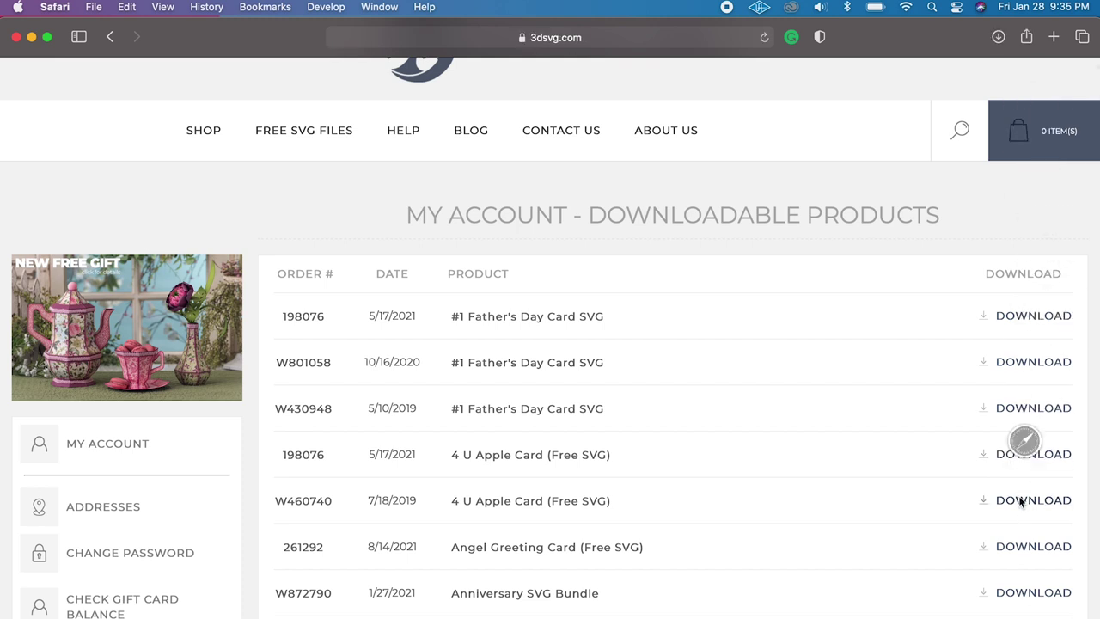
{"action": "left_click", "coordinate": [1027, 543]}
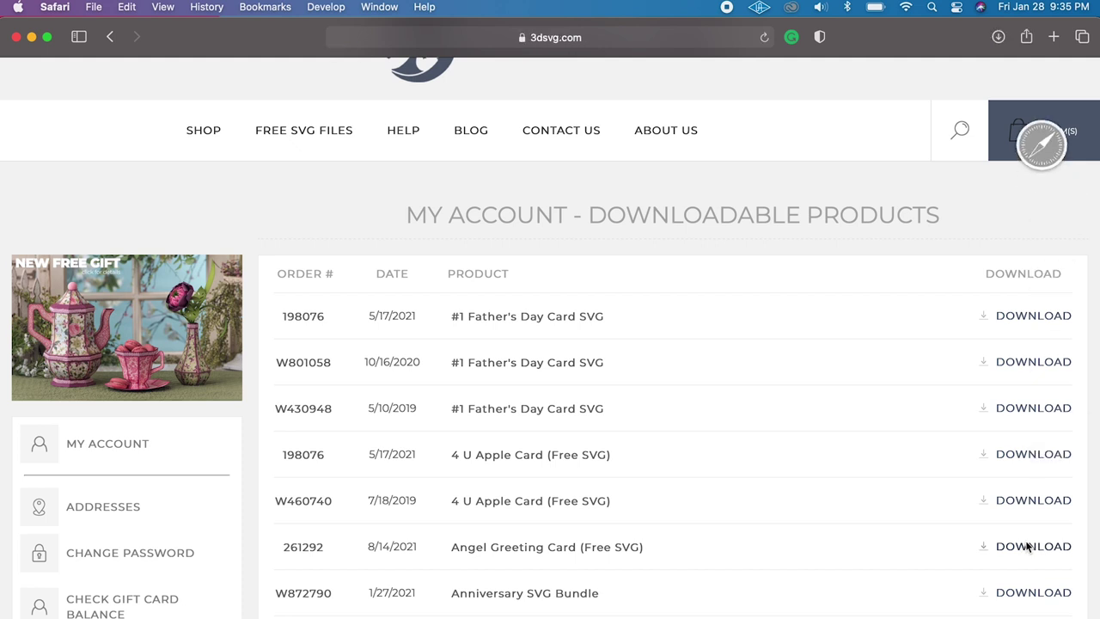
{"action": "left_click", "coordinate": [1023, 591]}
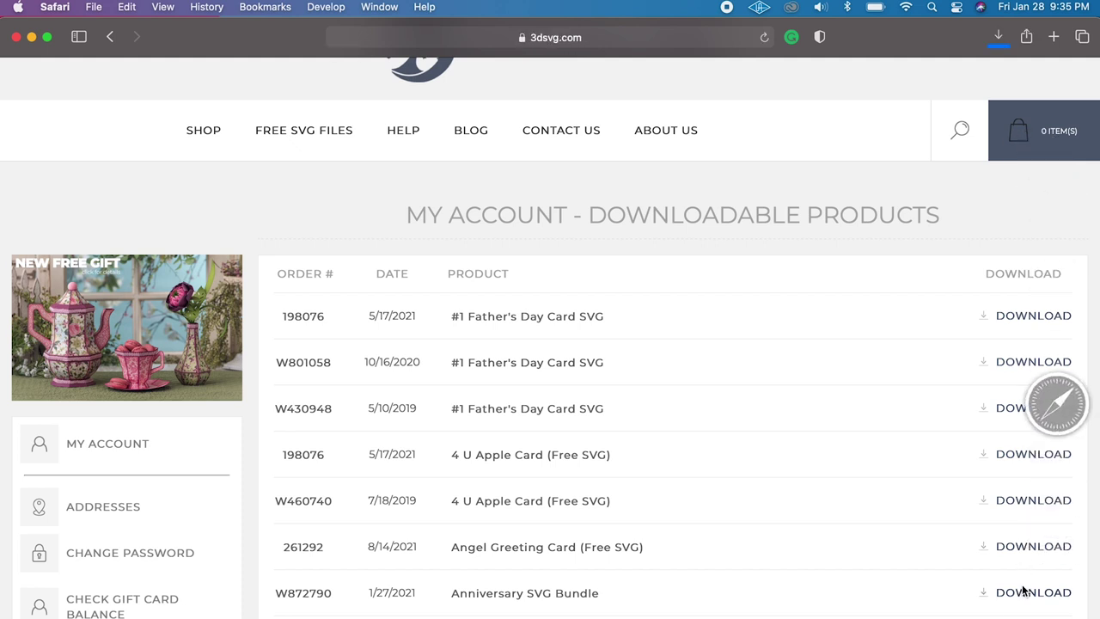
{"action": "scroll", "coordinate": [1022, 591], "scroll_direction": "down", "scroll_amount": 4}
{"action": "left_click", "coordinate": [1038, 571]}
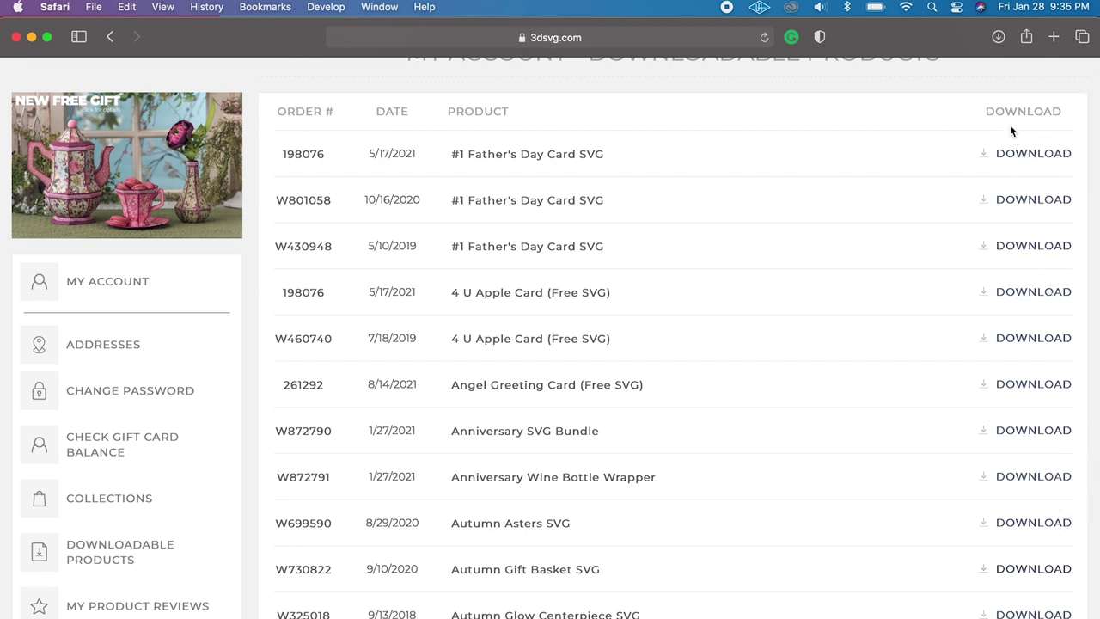
{"action": "left_click", "coordinate": [998, 39]}
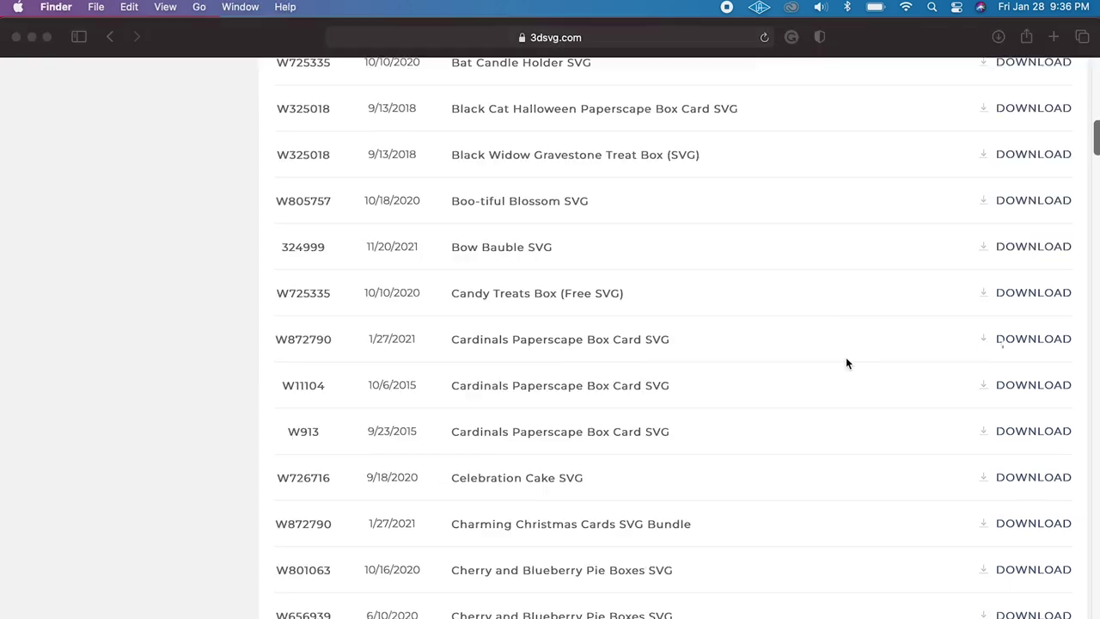
{"action": "left_click", "coordinate": [845, 356]}
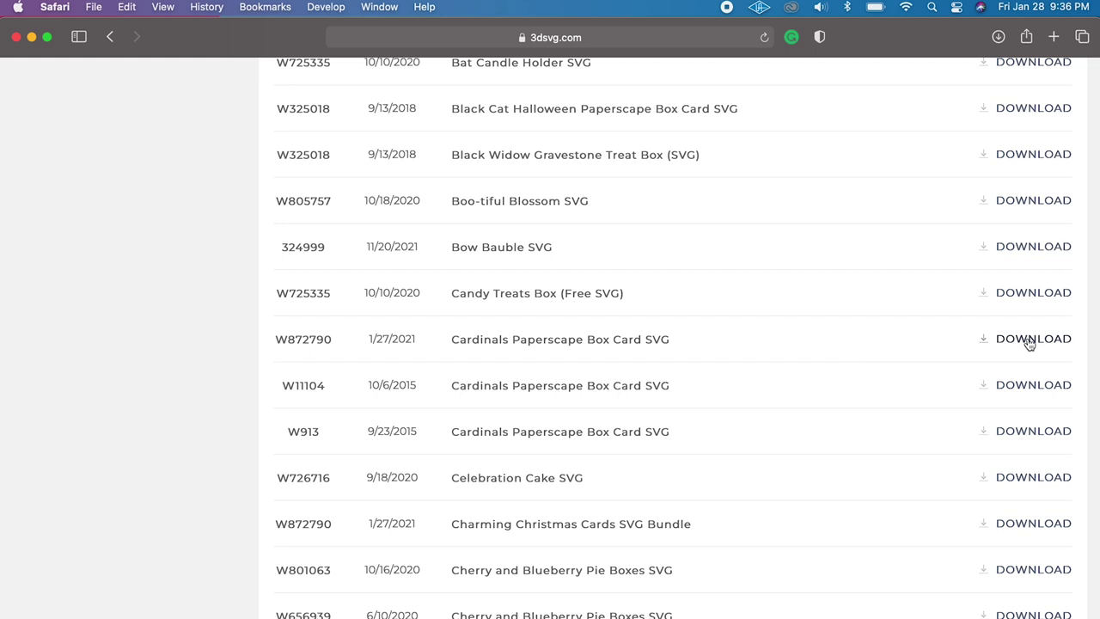
Download two Cardinals Paperscape Box Card copies, Celebration Cake, Christmas Bendi and Christmas Cards Cache zips, then minimise Safari.
{"action": "left_click", "coordinate": [1027, 338]}
{"action": "left_click", "coordinate": [1028, 430]}
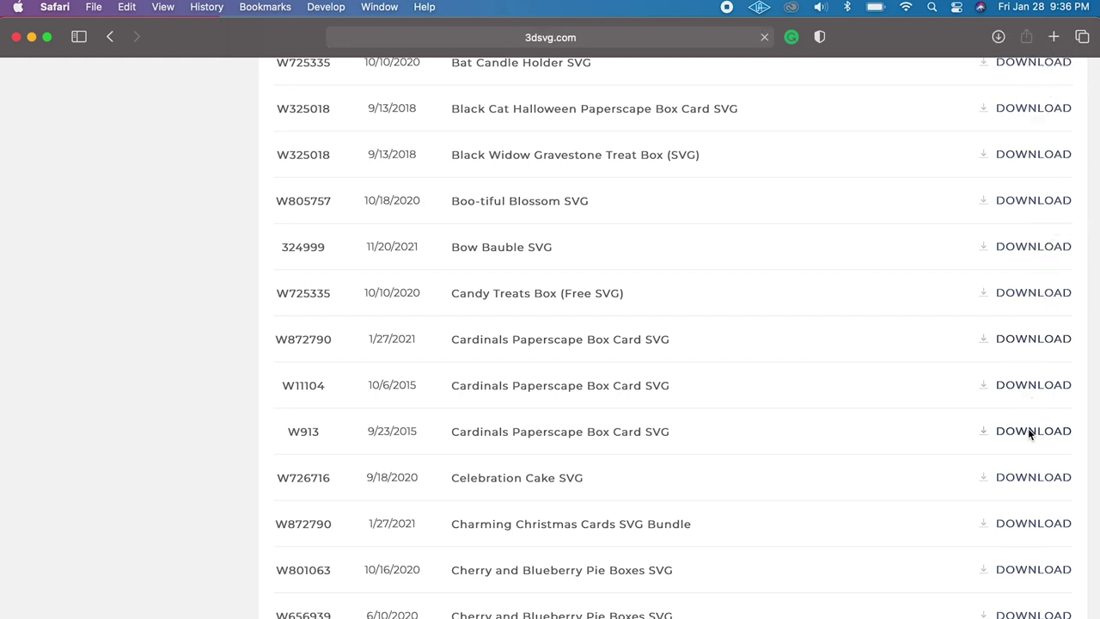
{"action": "left_click", "coordinate": [1036, 478]}
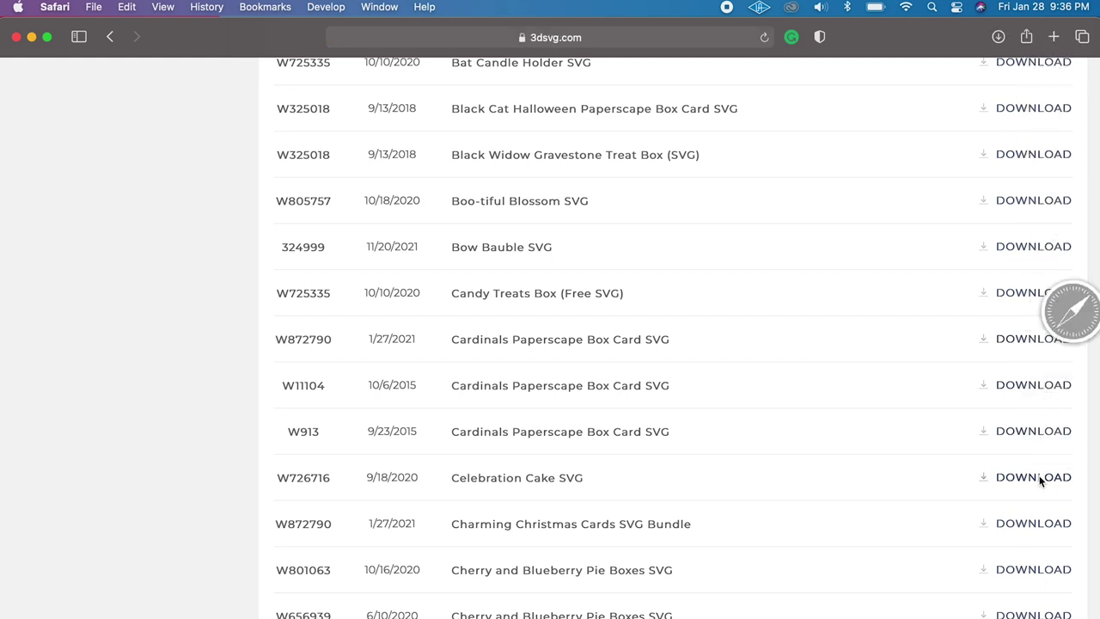
{"action": "scroll", "coordinate": [1039, 481], "scroll_direction": "down", "scroll_amount": 2}
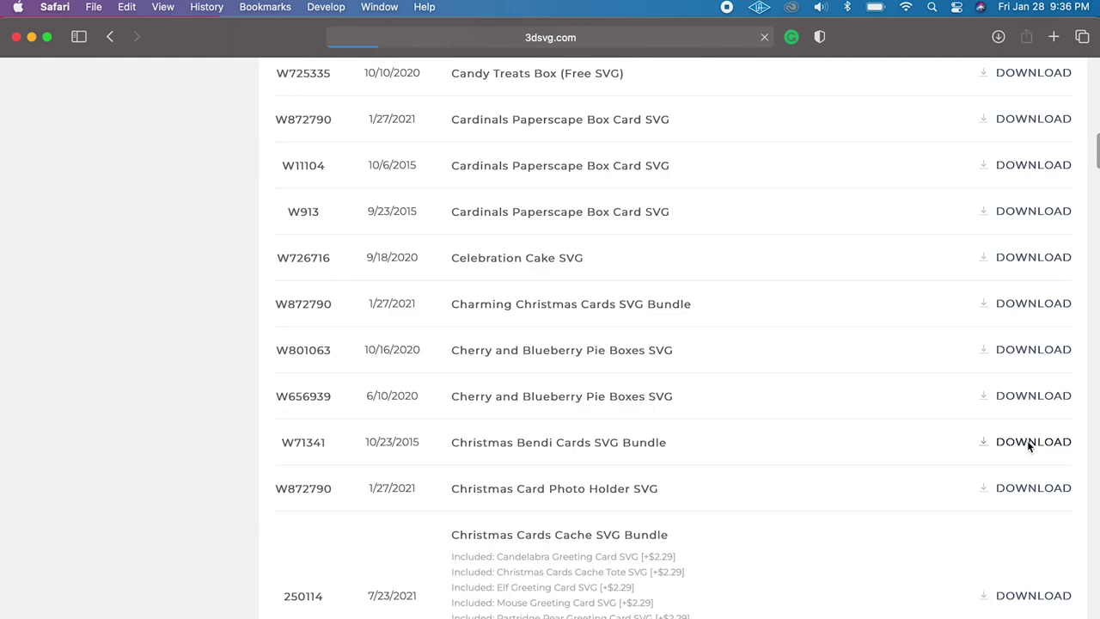
{"action": "left_click", "coordinate": [1027, 442]}
{"action": "scroll", "coordinate": [1027, 443], "scroll_direction": "down", "scroll_amount": 4}
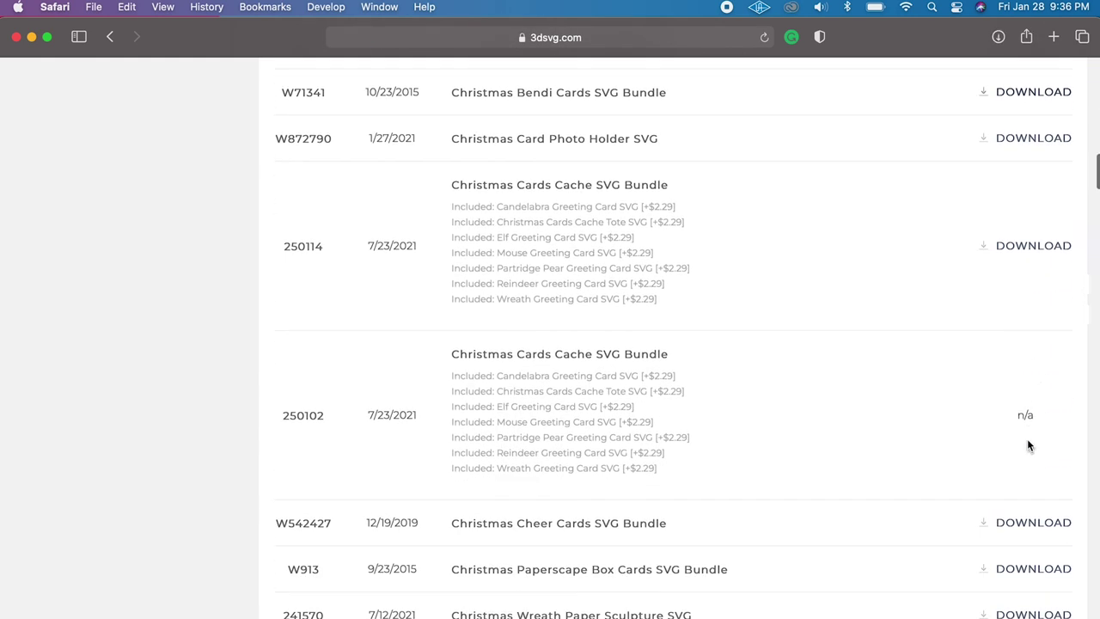
{"action": "left_click", "coordinate": [1029, 251]}
{"action": "left_click", "coordinate": [32, 38]}
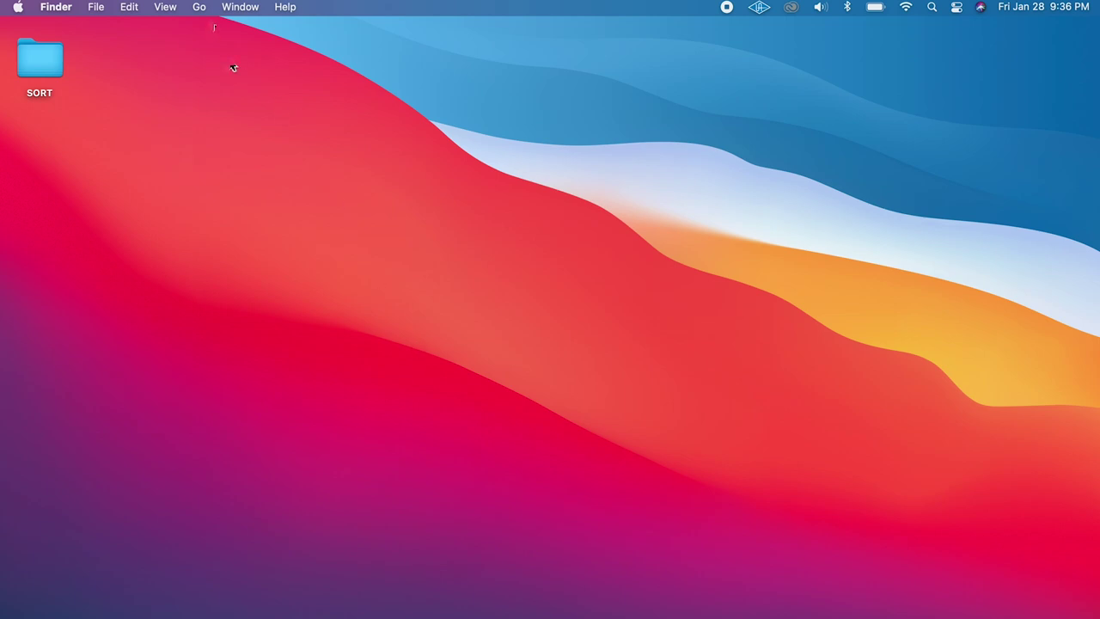
Open Downloads from Finder's Go menu and move its window up and right.
{"action": "left_click", "coordinate": [200, 8]}
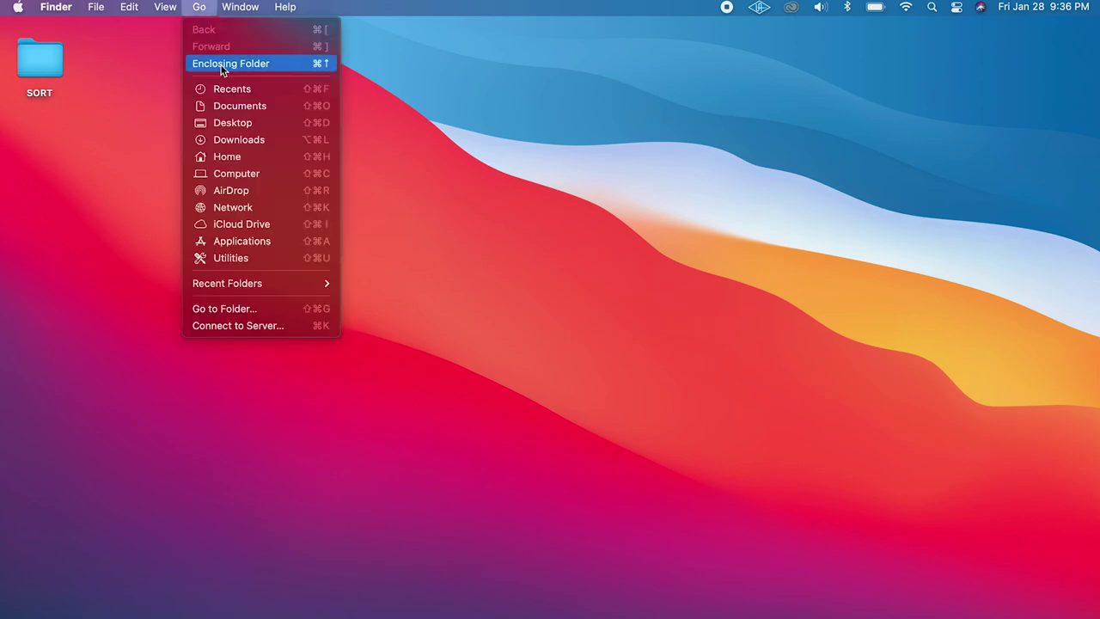
{"action": "left_click", "coordinate": [242, 142]}
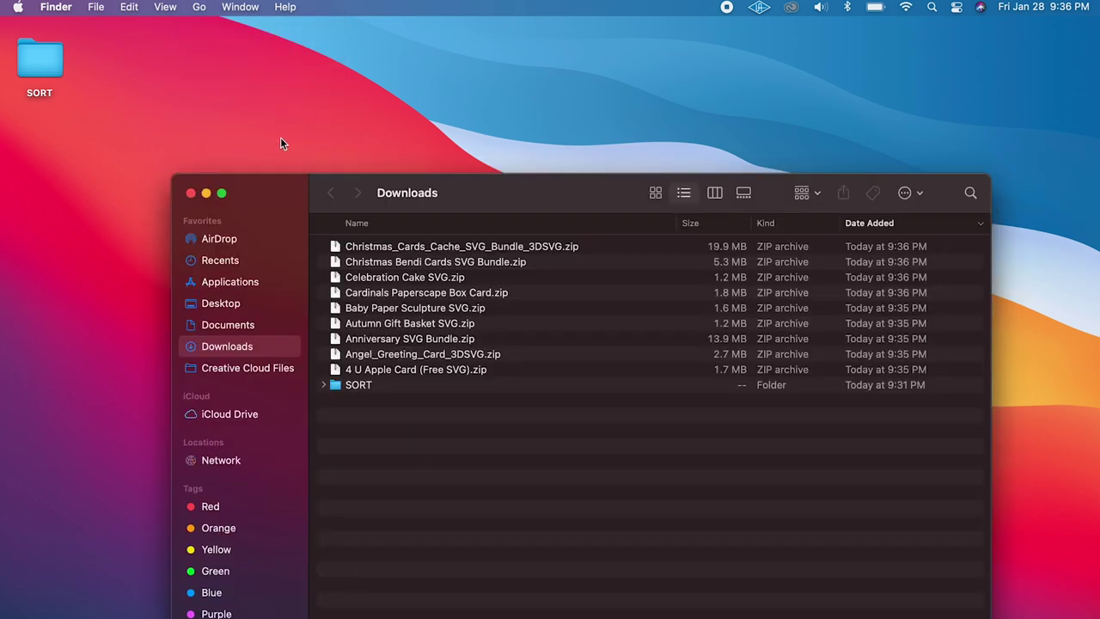
{"action": "left_click_drag", "start_coordinate": [565, 209], "coordinate": [661, 164]}
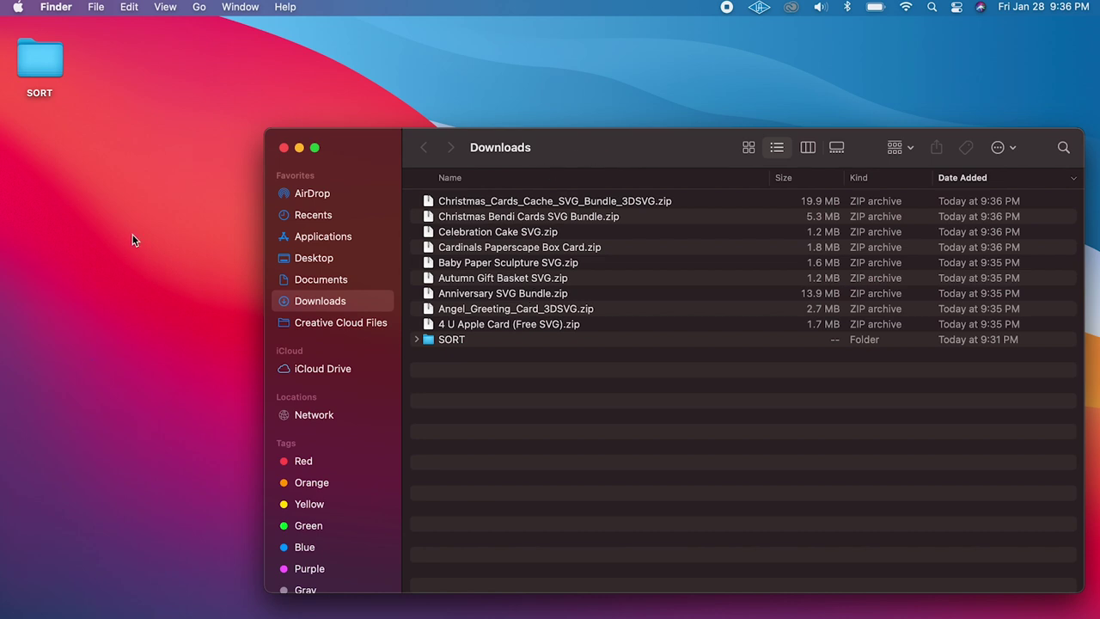
{"action": "left_click", "coordinate": [167, 235]}
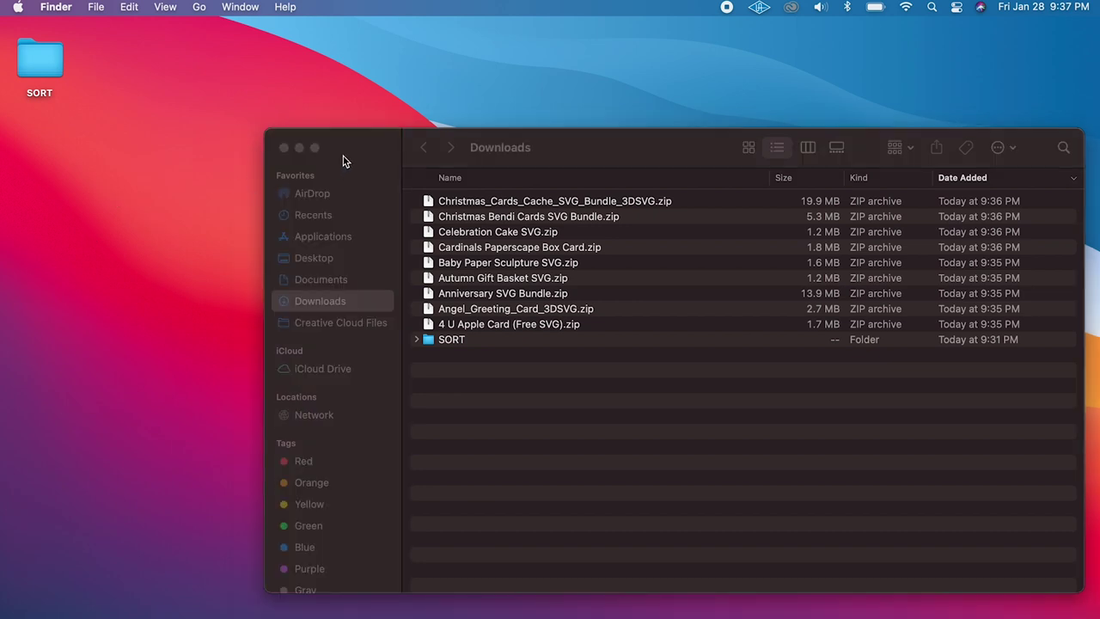
Create a new untitled folder on the desktop and place it at the left edge.
{"action": "left_click", "coordinate": [63, 12]}
{"action": "left_click", "coordinate": [65, 52]}
{"action": "left_click", "coordinate": [102, 7]}
{"action": "left_click", "coordinate": [106, 46]}
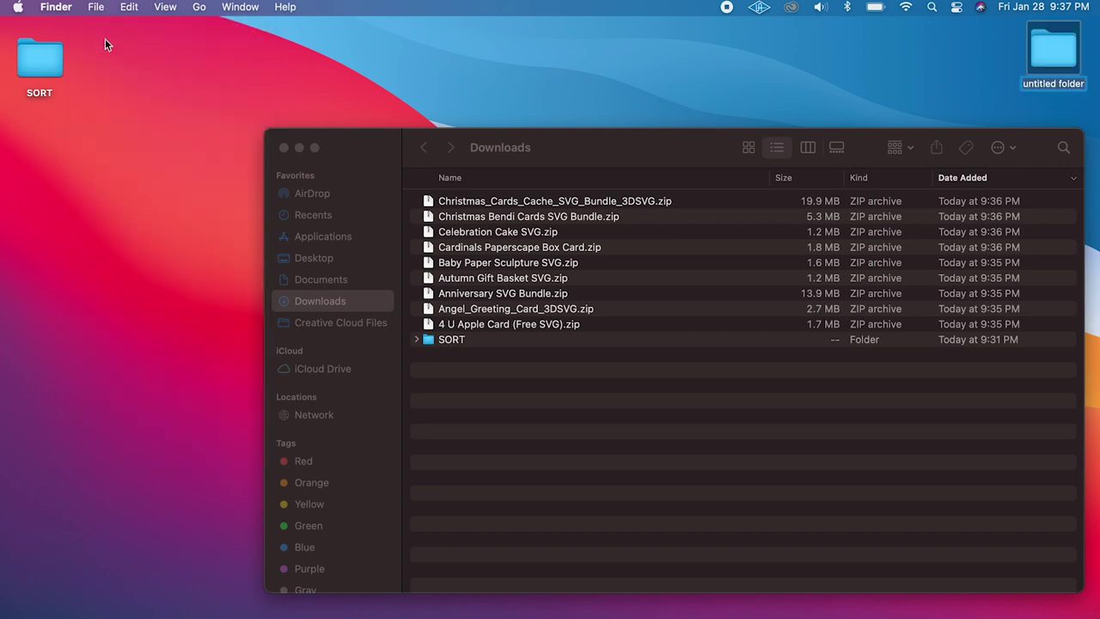
{"action": "left_click_drag", "start_coordinate": [1056, 64], "coordinate": [137, 183]}
{"action": "left_click_drag", "start_coordinate": [110, 253], "coordinate": [111, 252]}
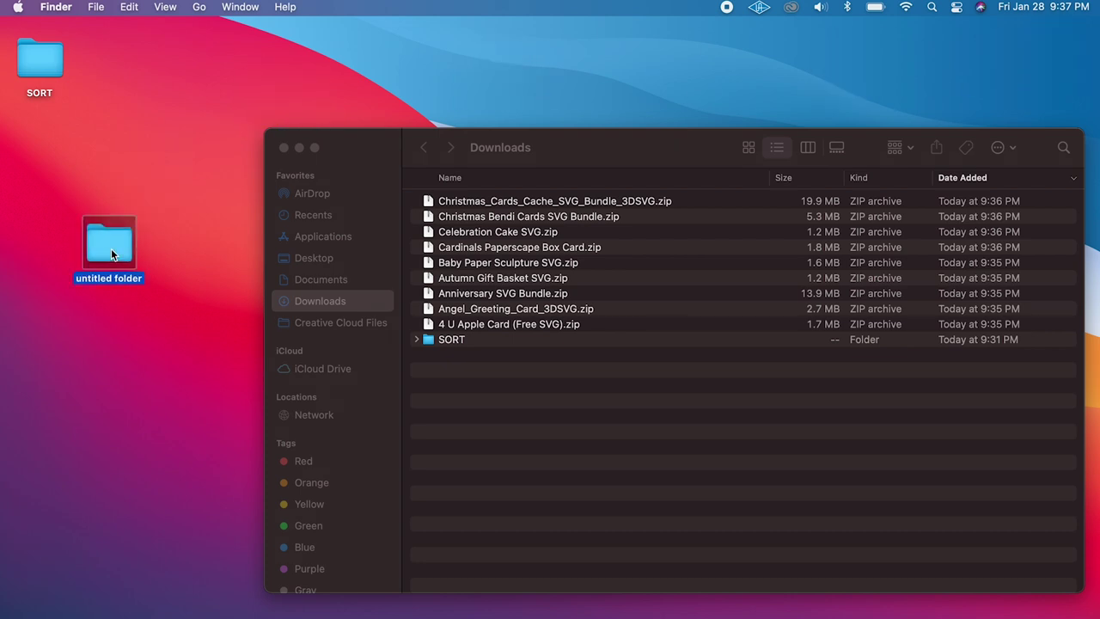
Rename the new folder 'SVG Files' and open it in a window on the left.
{"action": "key", "text": "Return"}
{"action": "type", "text": "SVG Files"}
{"action": "key", "text": "BackSpace"}
{"action": "double_click", "coordinate": [108, 233]}
{"action": "left_click_drag", "start_coordinate": [381, 179], "coordinate": [119, 178]}
Create a folder named 'Dreaming Tree' inside SVG Files.
{"action": "left_click", "coordinate": [96, 6]}
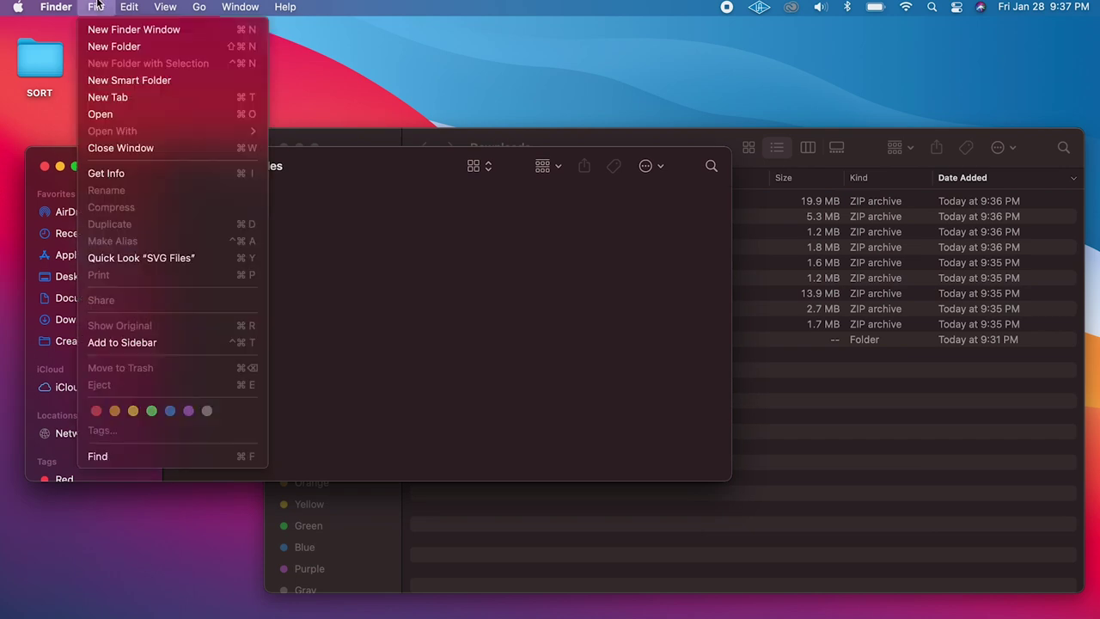
{"action": "left_click", "coordinate": [113, 46]}
{"action": "type", "text": "Dreaming Tree"}
{"action": "key", "text": "Return"}
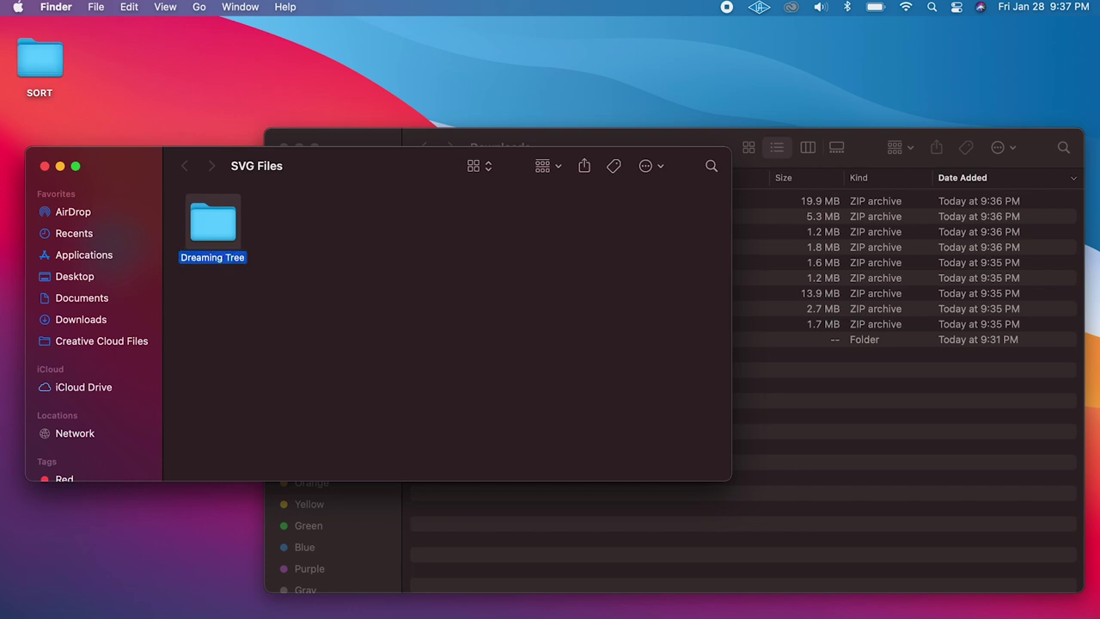
Create a second folder named 'ABCSVG.com'.
{"action": "left_click", "coordinate": [97, 7]}
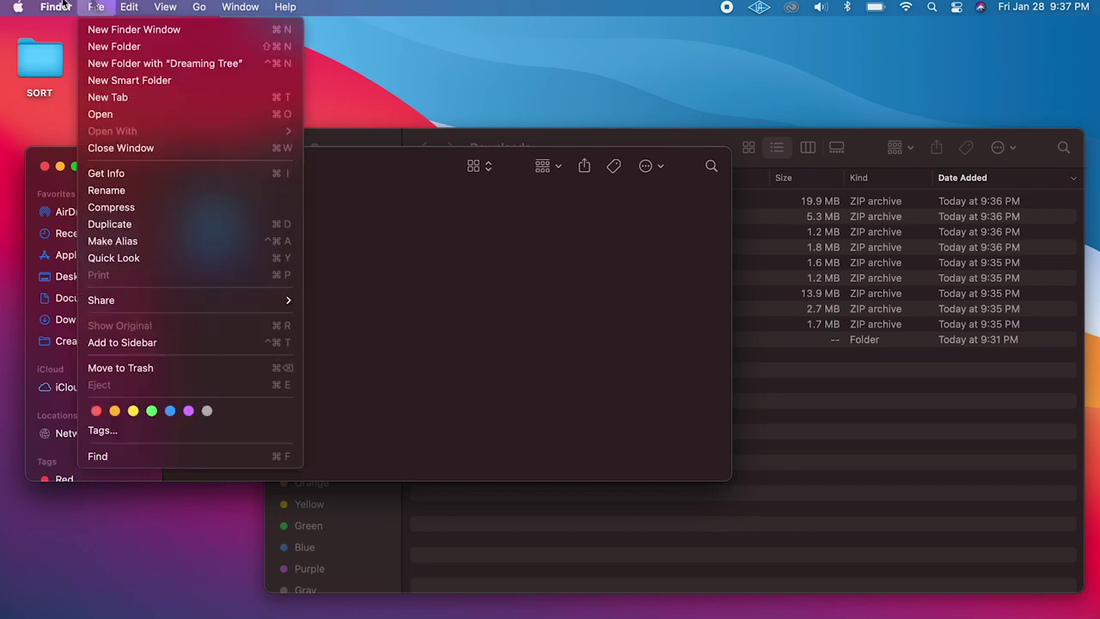
{"action": "left_click", "coordinate": [105, 45]}
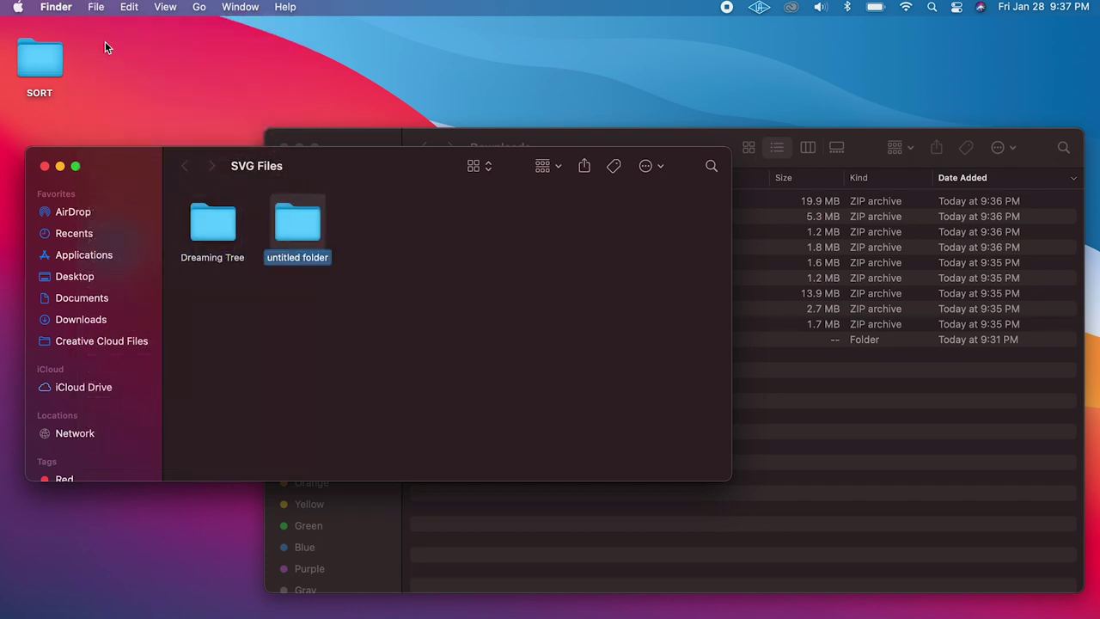
{"action": "type", "text": "ABCSVG.com"}
{"action": "key", "text": "Return"}
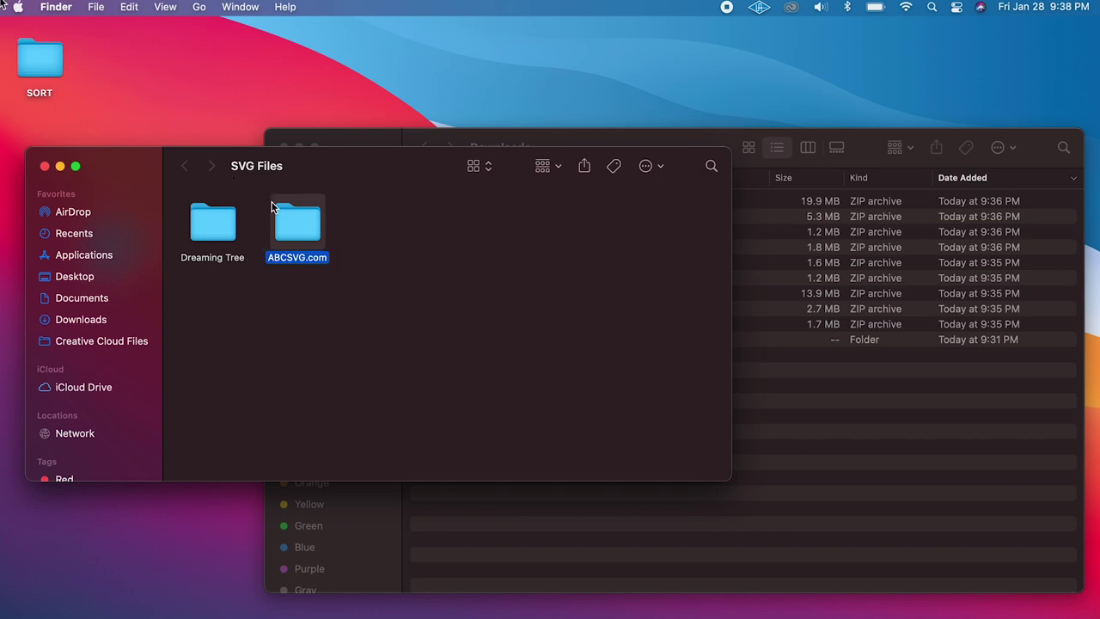
Create a third folder named 'SuperAwesomeSVGs.com'.
{"action": "left_click", "coordinate": [95, 7]}
{"action": "left_click", "coordinate": [111, 45]}
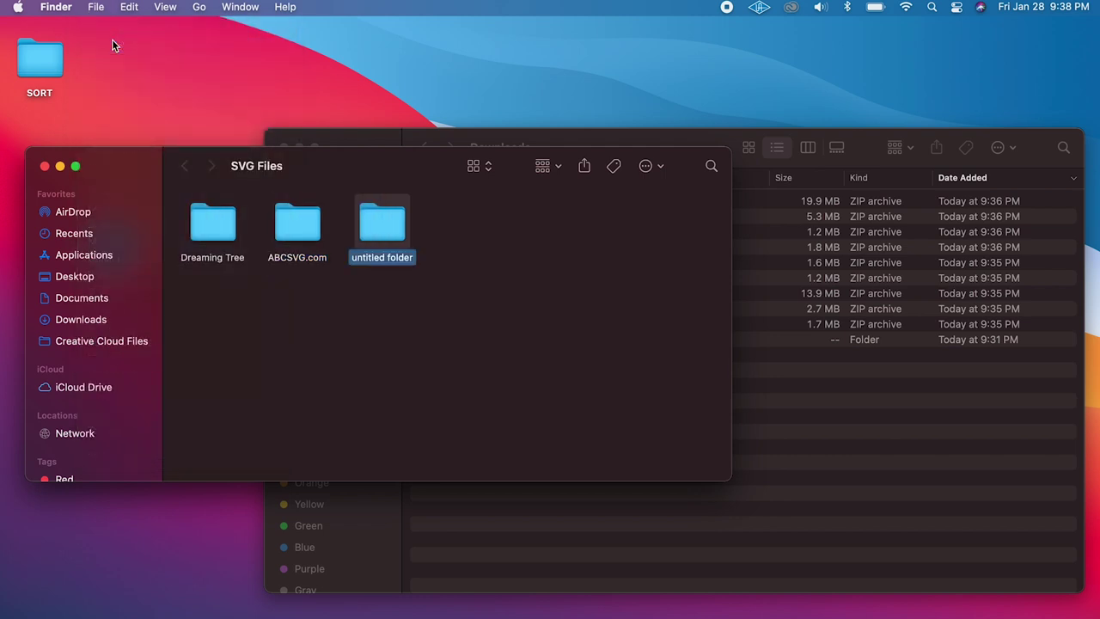
{"action": "left_click", "coordinate": [420, 302]}
{"action": "left_click", "coordinate": [382, 232]}
{"action": "key", "text": "Return"}
{"action": "type", "text": "SUperAwesome"}
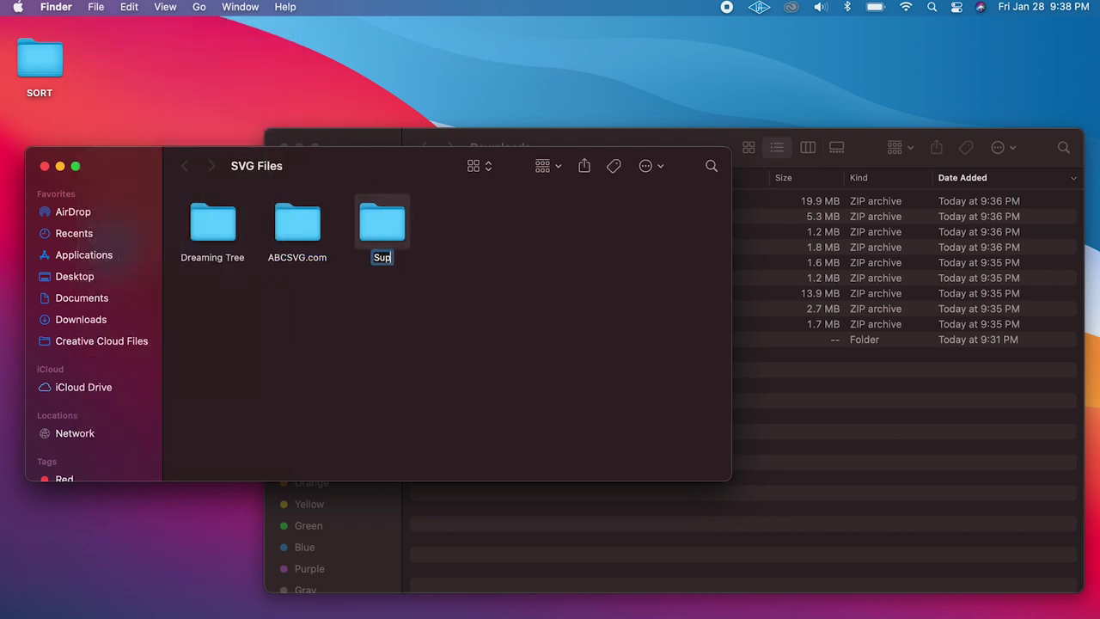
{"action": "type", "text": "SVG"}
{"action": "key", "text": "Return"}
{"action": "type", "text": "s.com"}
{"action": "key", "text": "Return"}
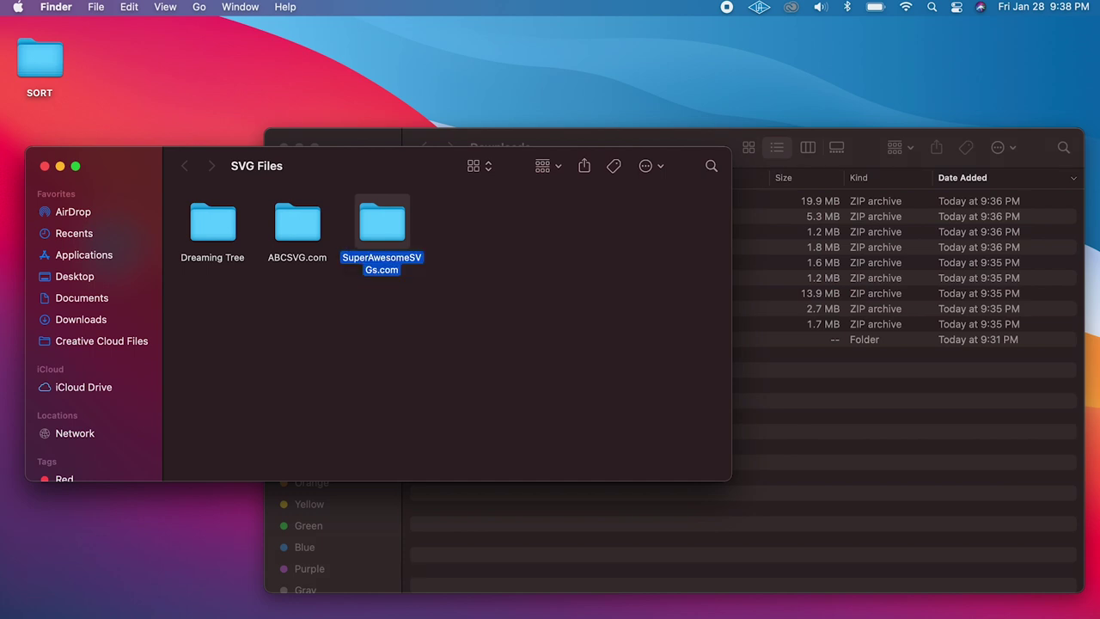
{"action": "left_click", "coordinate": [388, 342]}
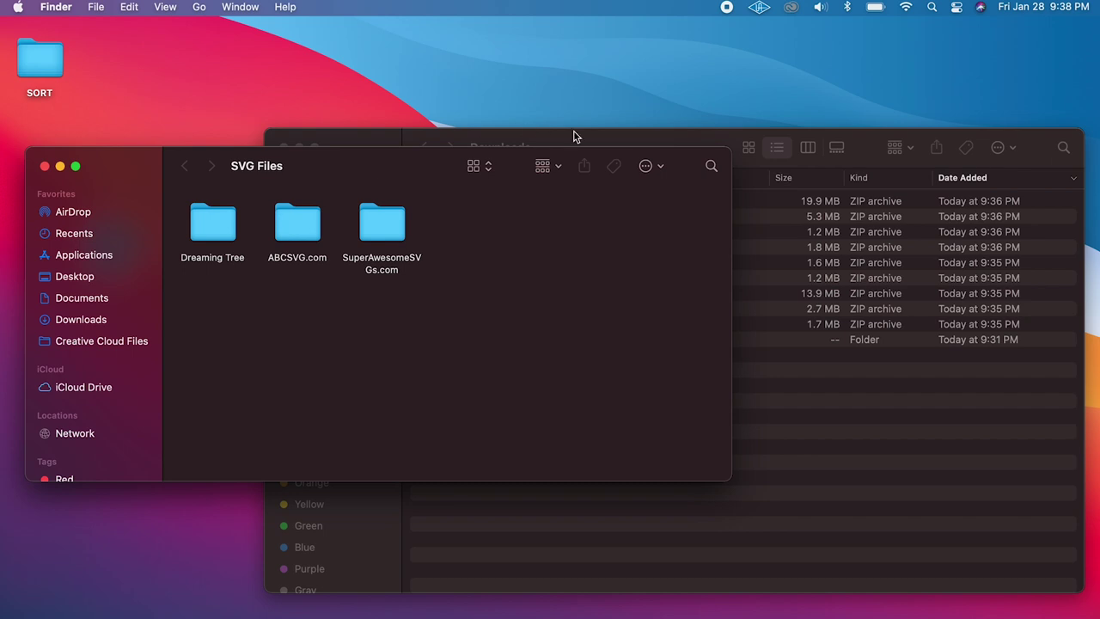
Open Dreaming Tree in SVG Files and drag all nine zips from Downloads into it.
{"action": "left_click", "coordinate": [685, 137]}
{"action": "left_click_drag", "start_coordinate": [599, 142], "coordinate": [911, 99]}
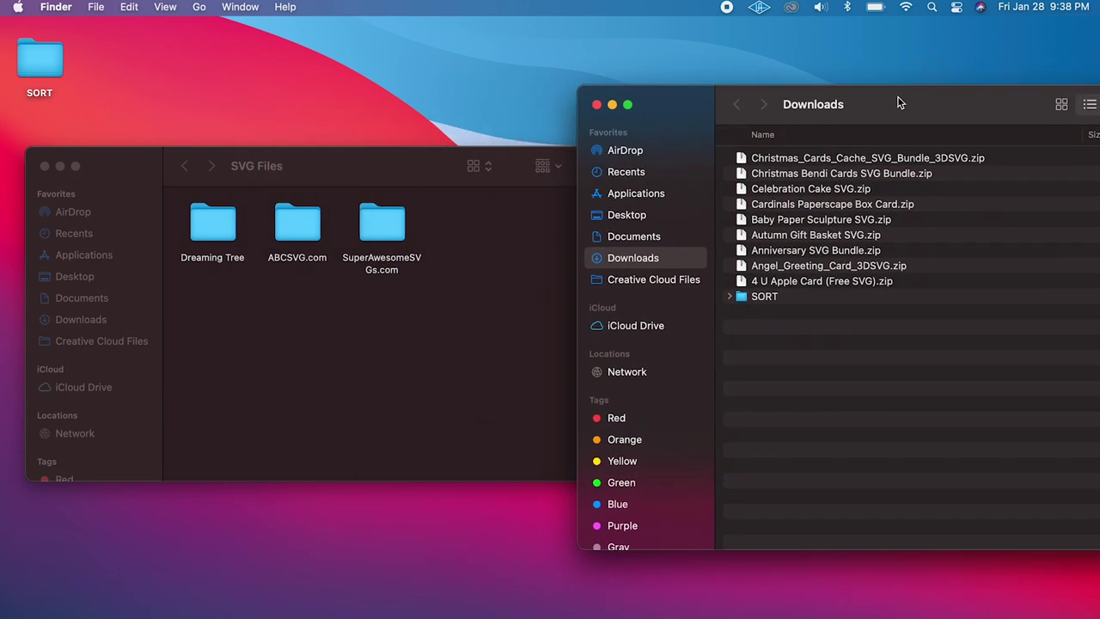
{"action": "left_click", "coordinate": [486, 167]}
{"action": "double_click", "coordinate": [192, 206]}
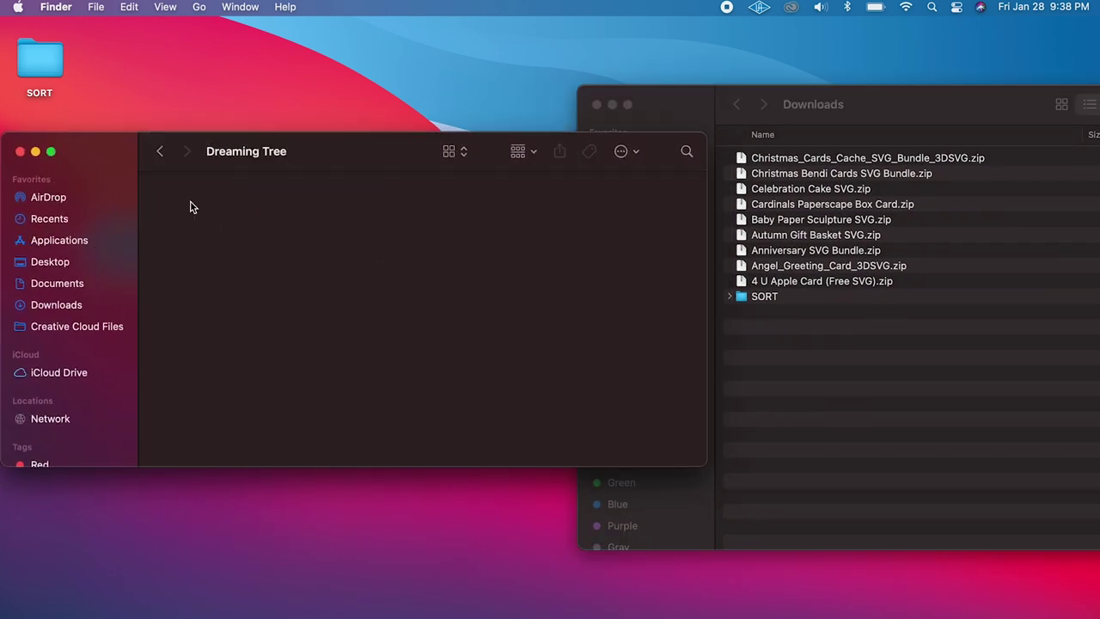
{"action": "left_click", "coordinate": [878, 114]}
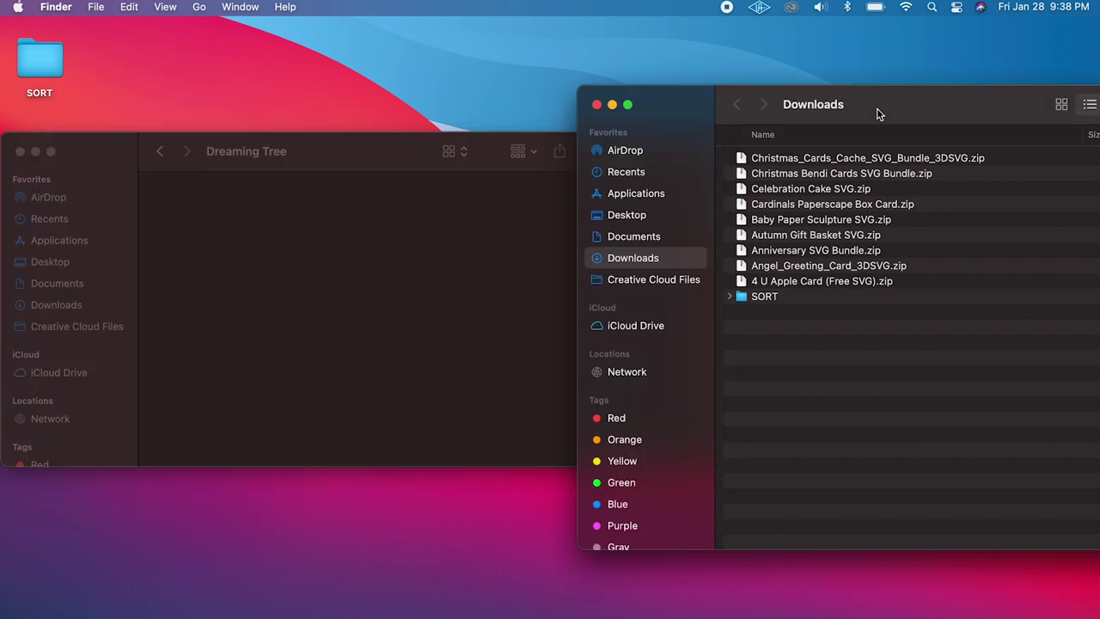
{"action": "left_click", "coordinate": [868, 283]}
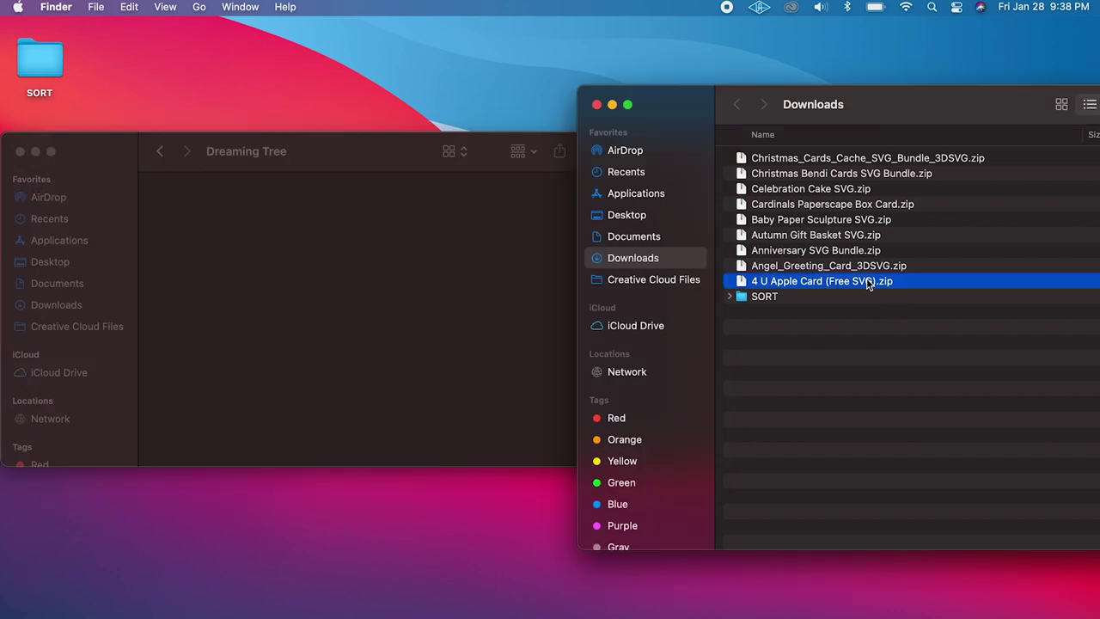
{"action": "left_click", "coordinate": [780, 162], "text": "shift"}
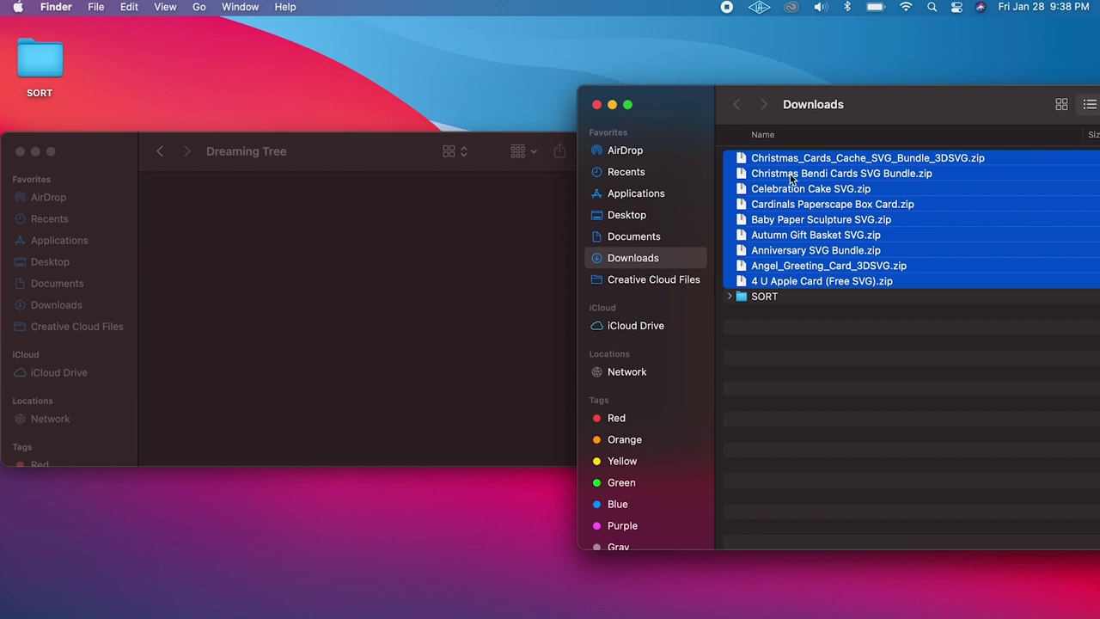
{"action": "left_click_drag", "start_coordinate": [763, 178], "coordinate": [336, 211]}
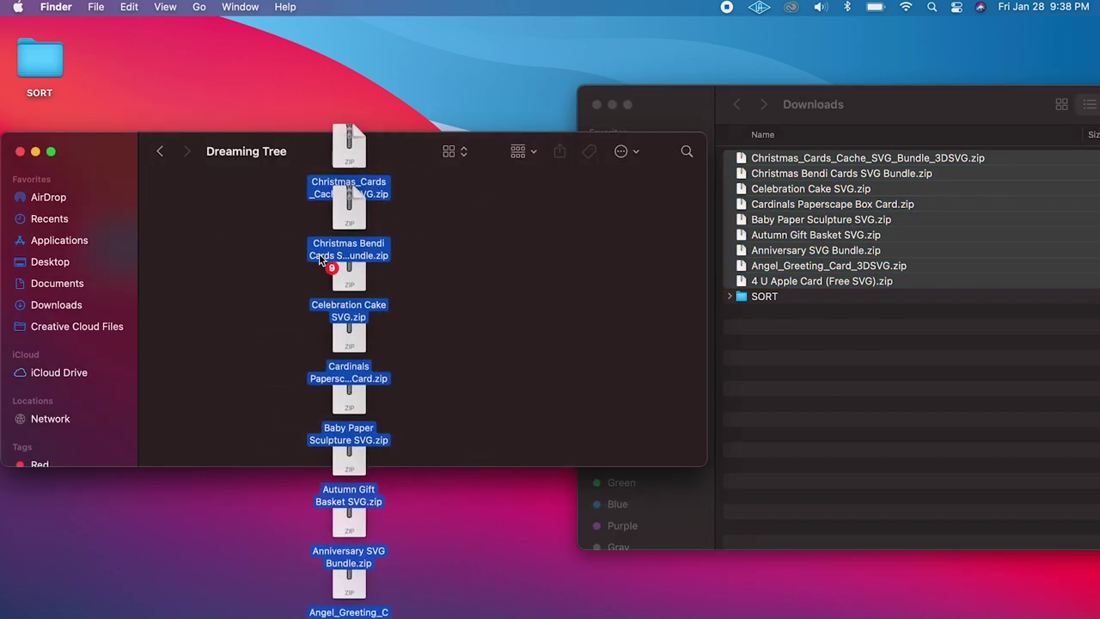
{"action": "left_click", "coordinate": [460, 234]}
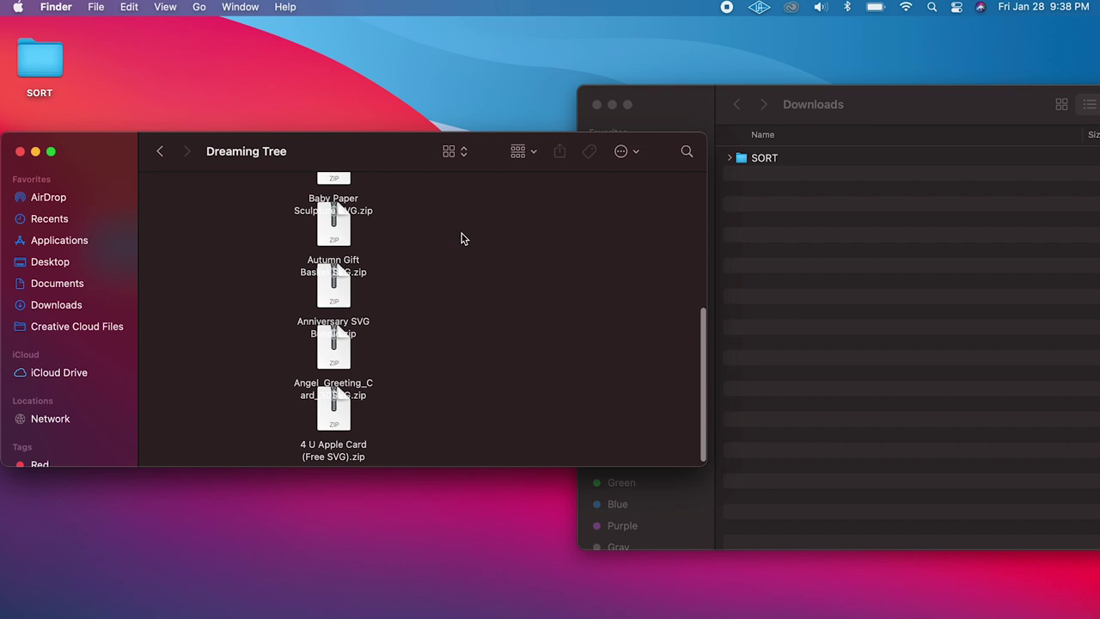
{"action": "left_click", "coordinate": [867, 104]}
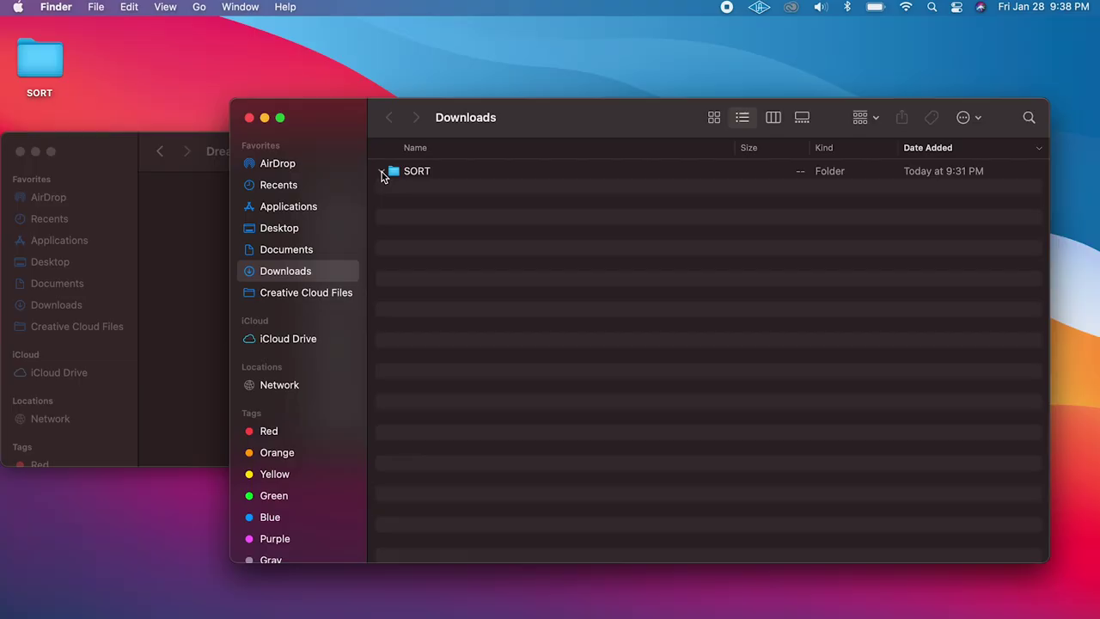
Expand the SORT folder in Downloads and scroll down through its listed files.
{"action": "left_click", "coordinate": [382, 171]}
{"action": "scroll", "coordinate": [488, 343], "scroll_direction": "down", "scroll_amount": 3}
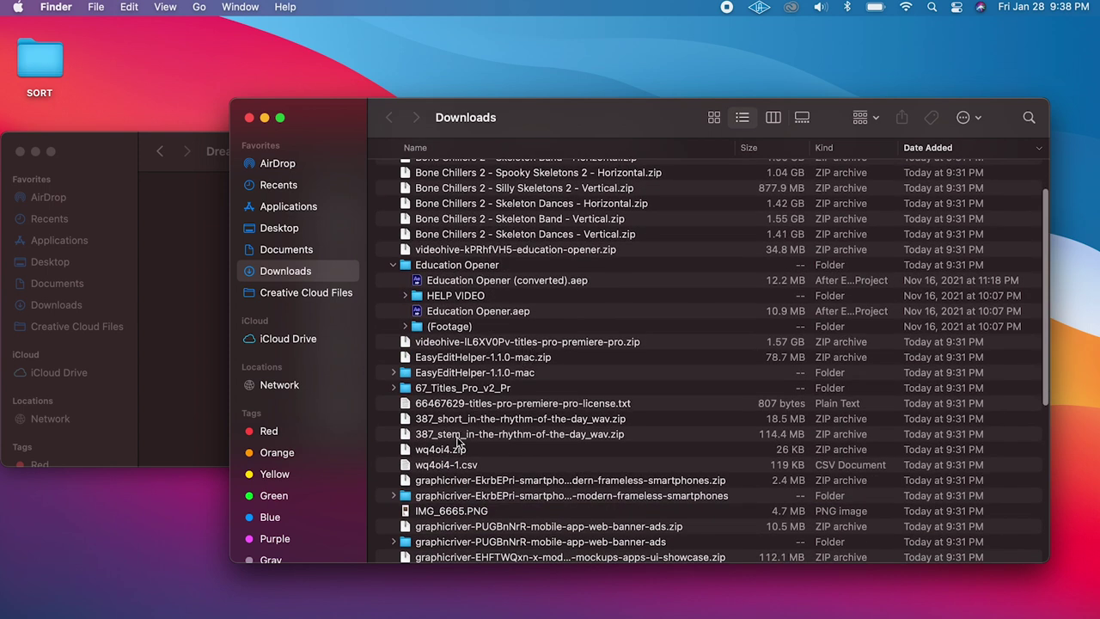
Trash the in-the-rhythm-of-the-day and smartphones zips, and move the loveland carriage JPEG to the desktop.
{"action": "left_click", "coordinate": [512, 420]}
{"action": "key", "text": "super+BackSpace"}
{"action": "key", "text": "super+BackSpace"}
{"action": "key", "text": "super+BackSpace"}
{"action": "key", "text": "super+BackSpace"}
{"action": "key", "text": "Down"}
{"action": "left_click", "coordinate": [488, 419]}
{"action": "key", "text": "super+BackSpace"}
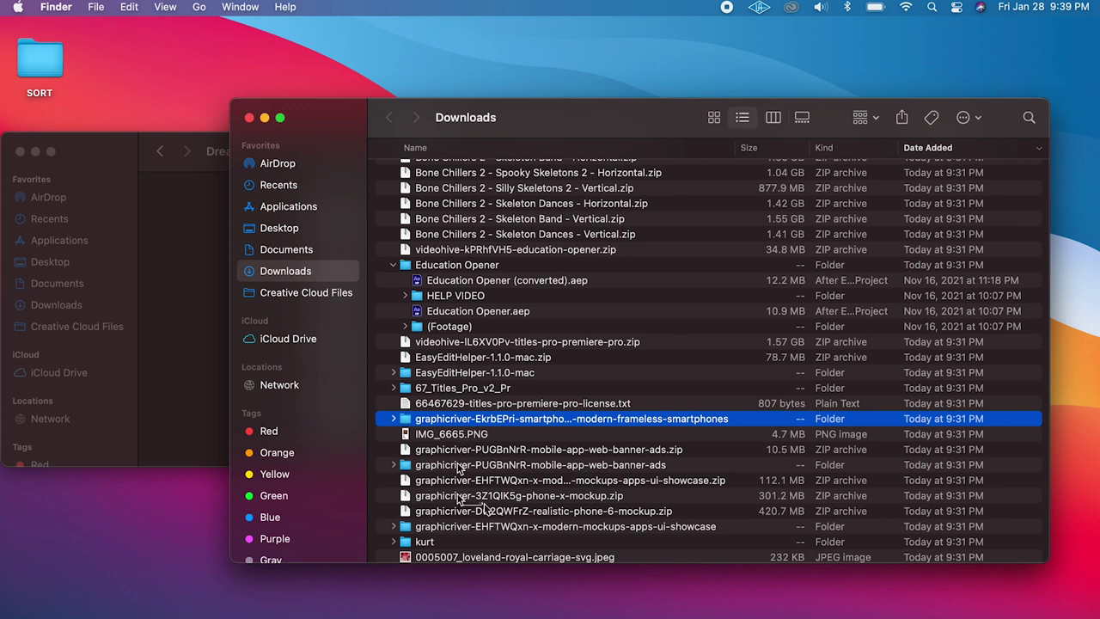
{"action": "left_click", "coordinate": [474, 557]}
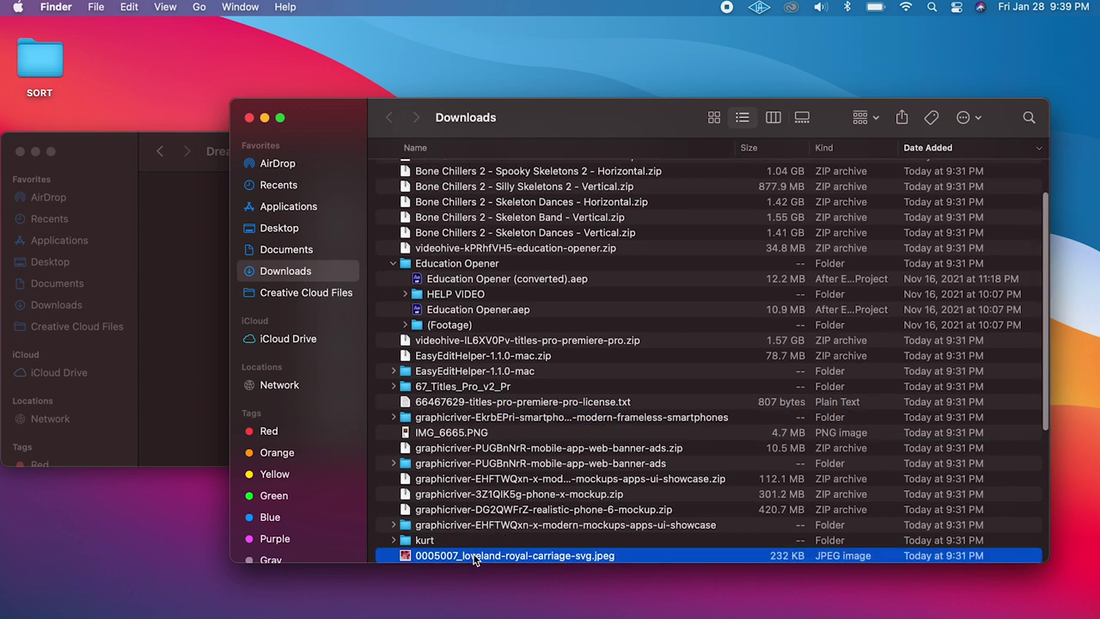
{"action": "left_click_drag", "start_coordinate": [464, 559], "coordinate": [159, 579]}
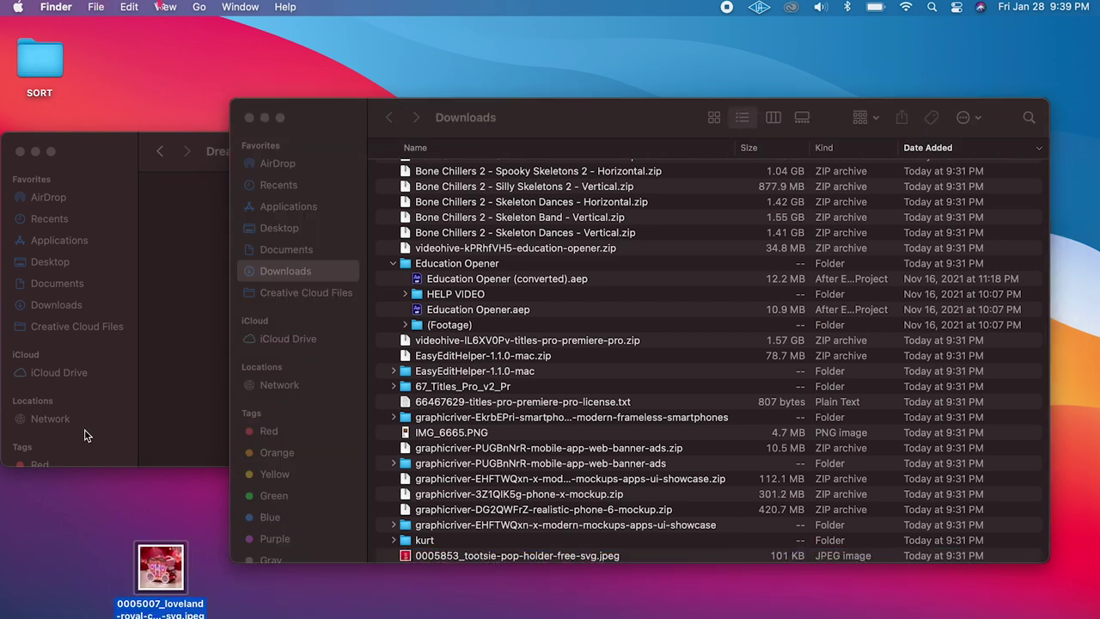
Create a Photos folder in Documents and move the loveland carriage JPEG into it.
{"action": "left_click", "coordinate": [198, 7]}
{"action": "left_click", "coordinate": [244, 106]}
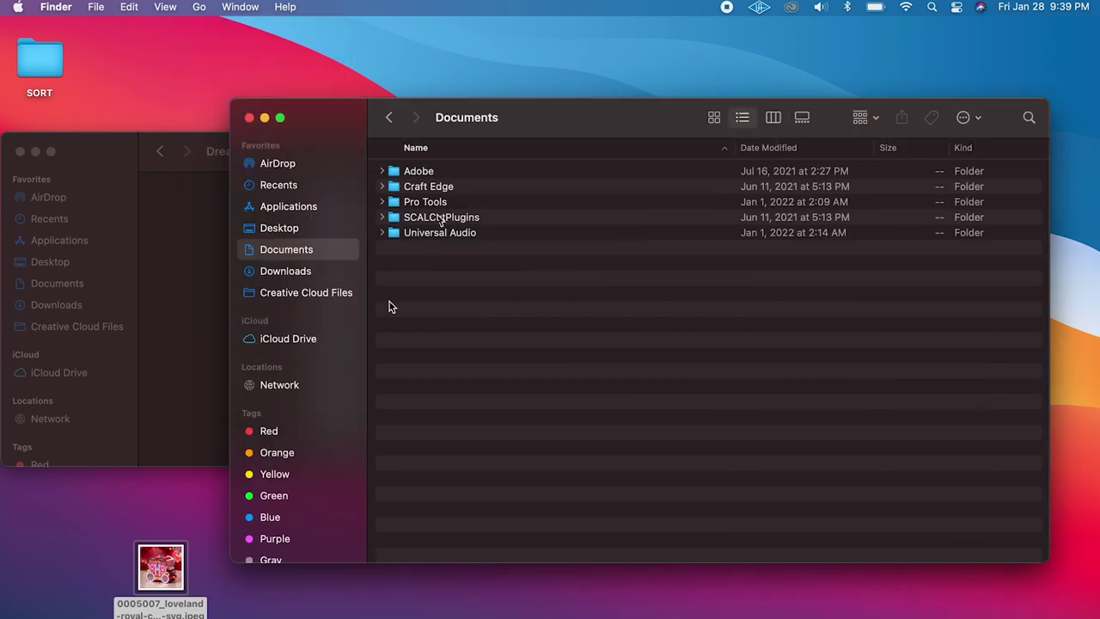
{"action": "key", "text": "super+shift+n"}
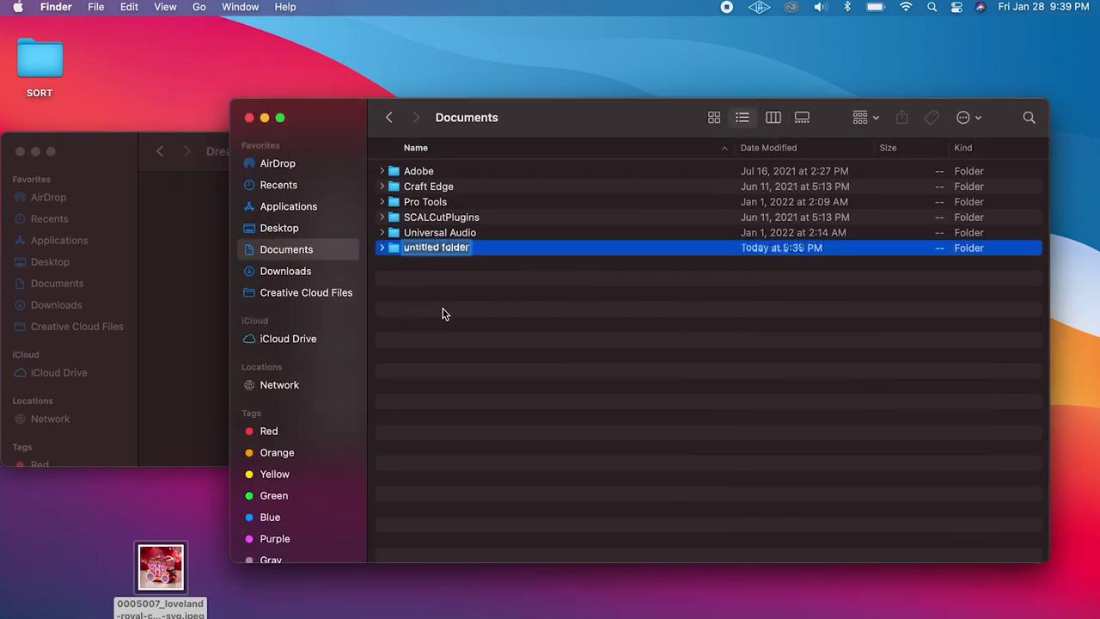
{"action": "type", "text": "Photos"}
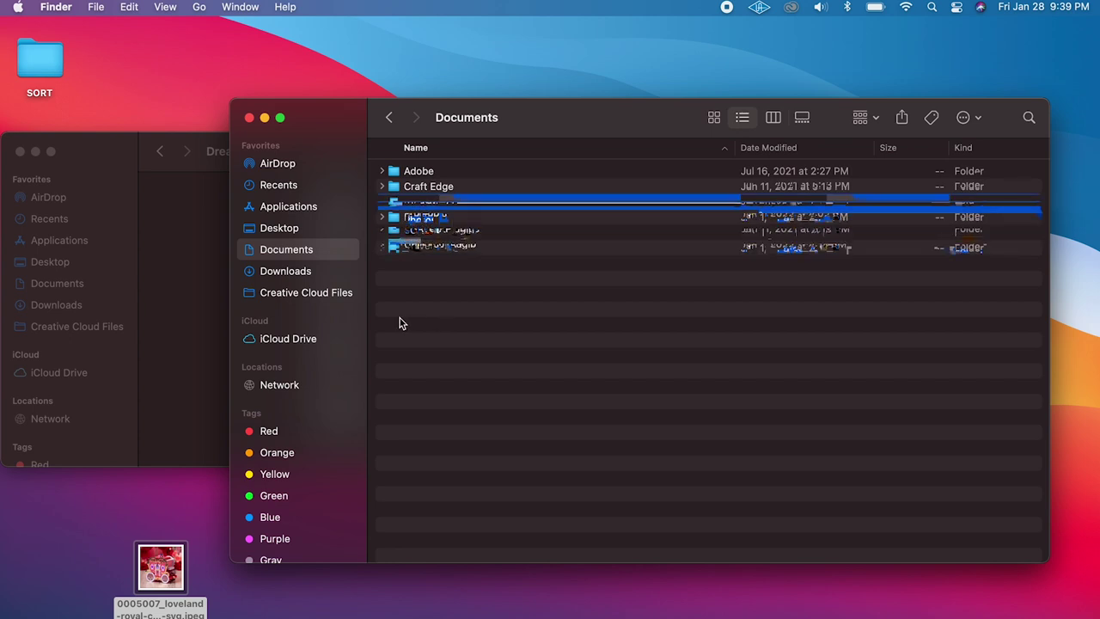
{"action": "left_click_drag", "start_coordinate": [169, 569], "coordinate": [428, 206]}
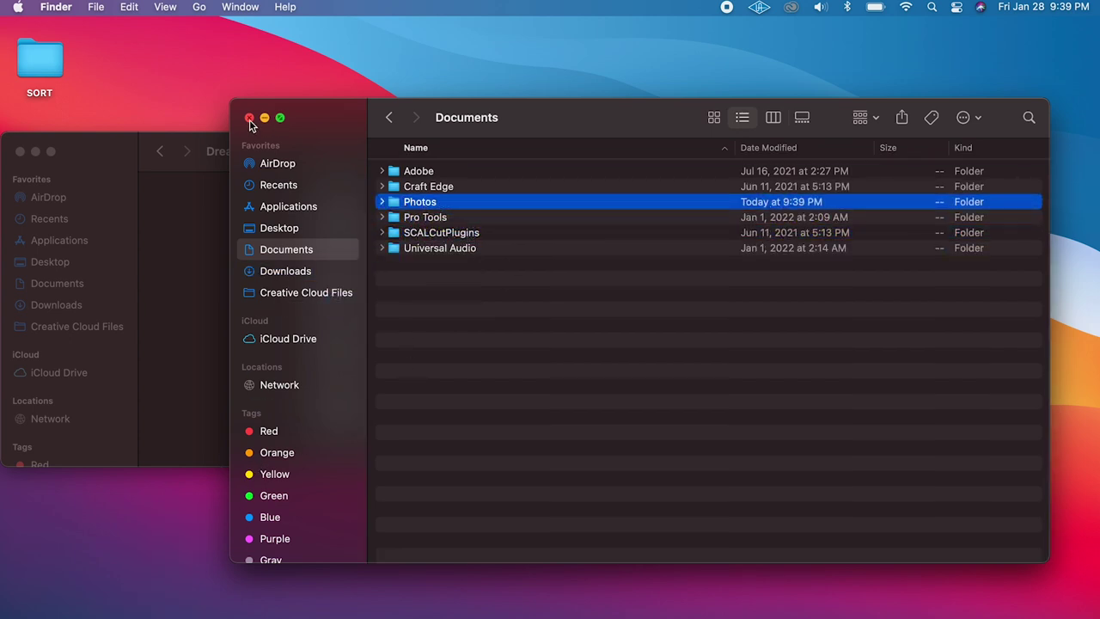